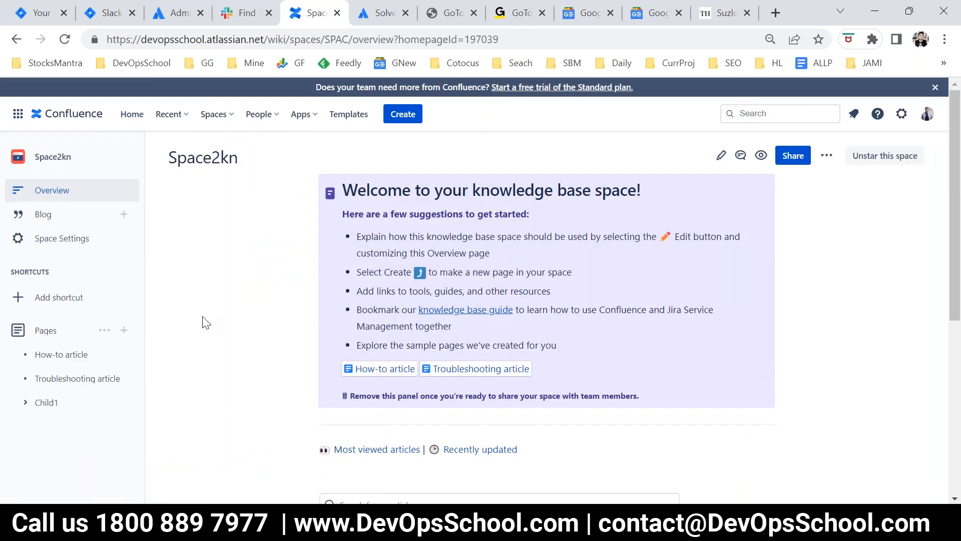
Step: Look over the space overview, then open the Child1 page for editing
scroll(279, 427, down, 1)
scroll(278, 427, down, 6)
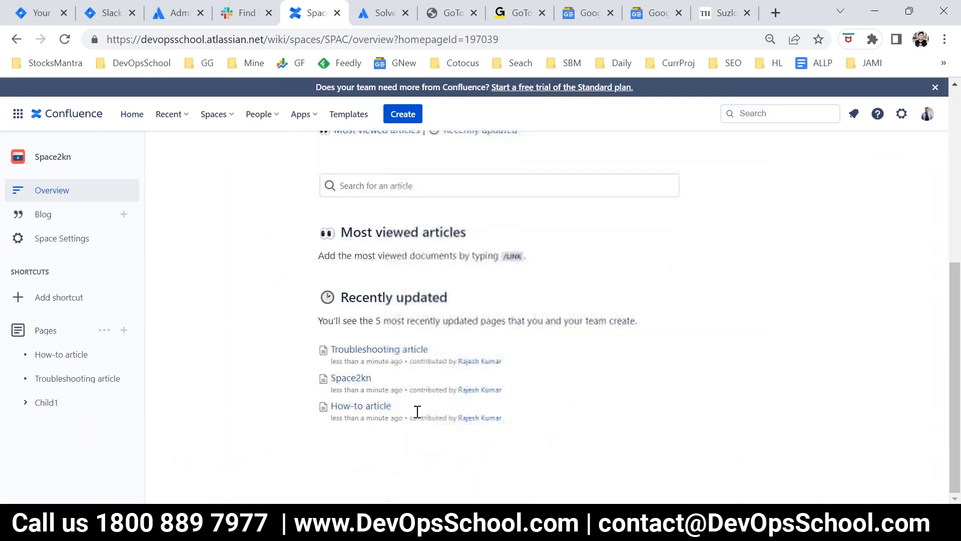
scroll(437, 443, up, 2)
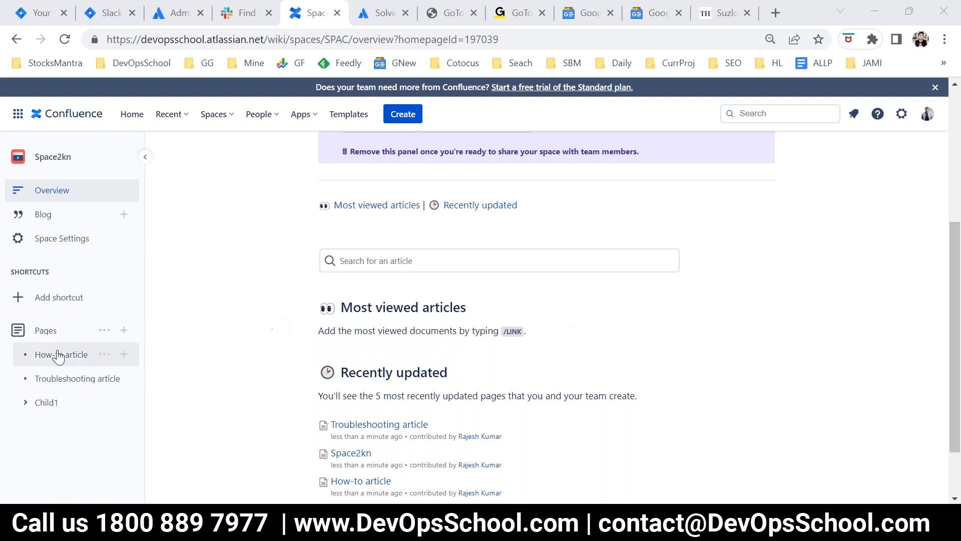
click(45, 409)
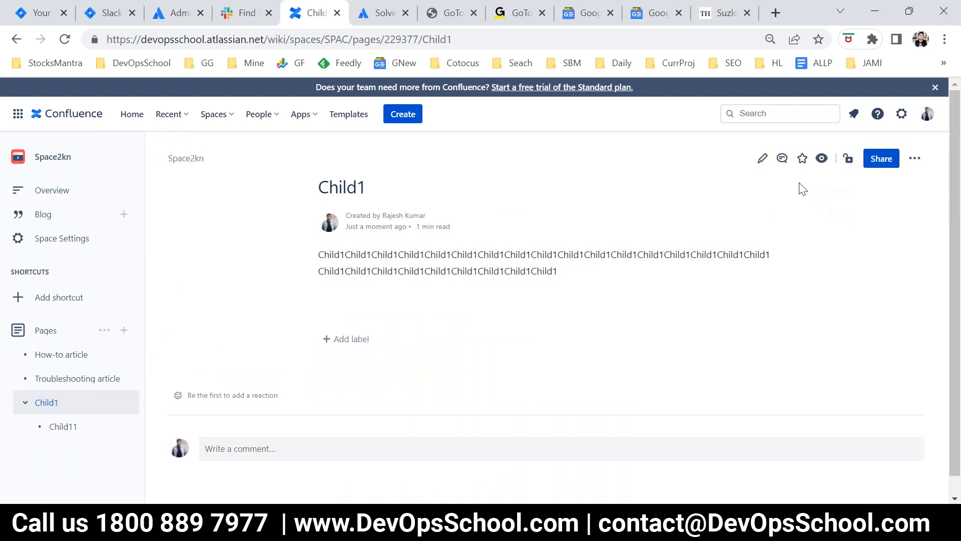
click(762, 159)
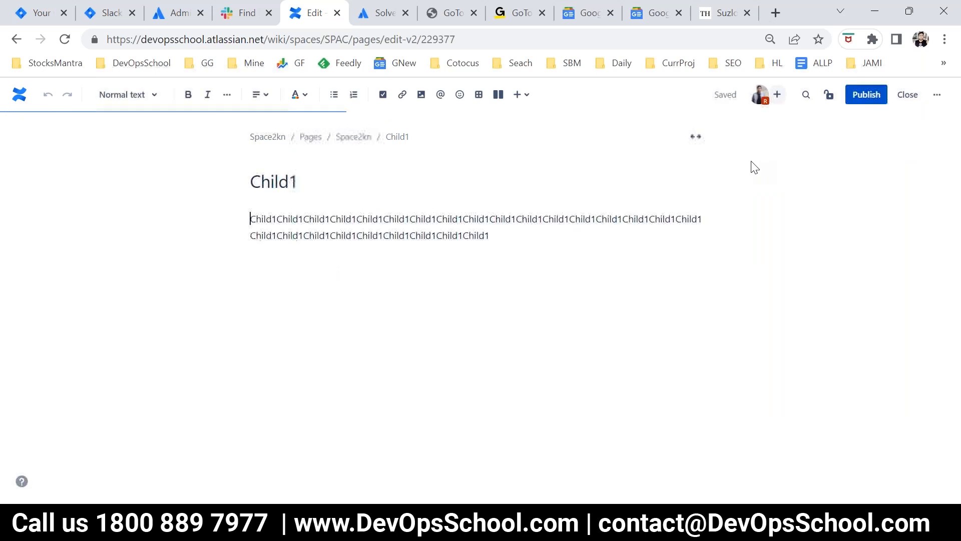
Step: Switch to Snipping Tool, capture the editor's insert tools, circle them in red, and return to the Child1 page editor
key(alt+Tab)
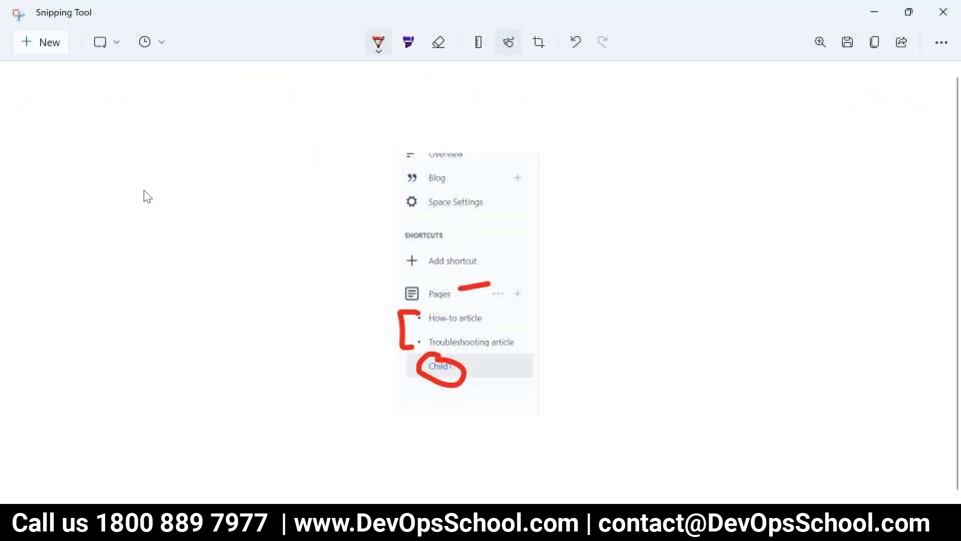
click(34, 51)
drag(371, 79, 557, 111)
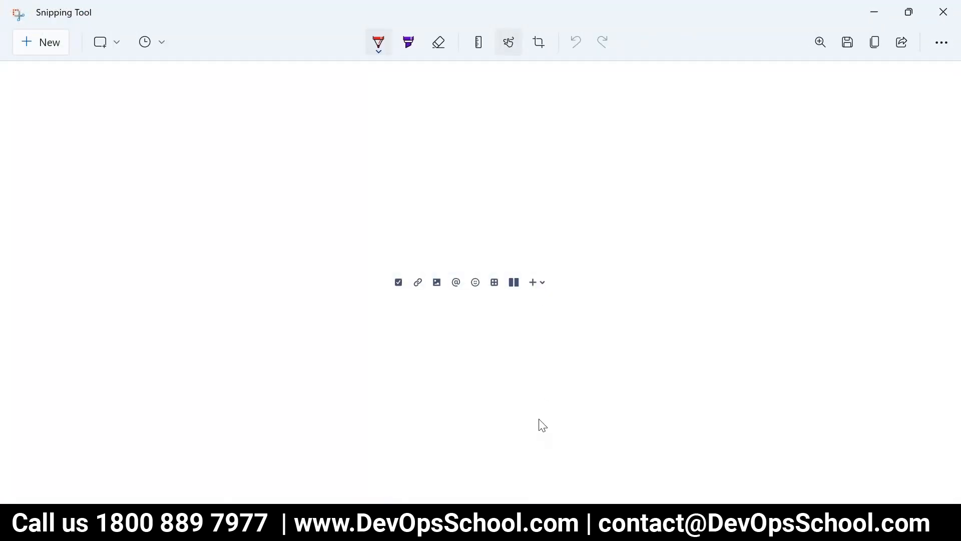
mouse_move(526, 261)
mouse_down()
mouse_move(440, 255)
mouse_move(565, 301)
mouse_move(455, 249)
mouse_up()
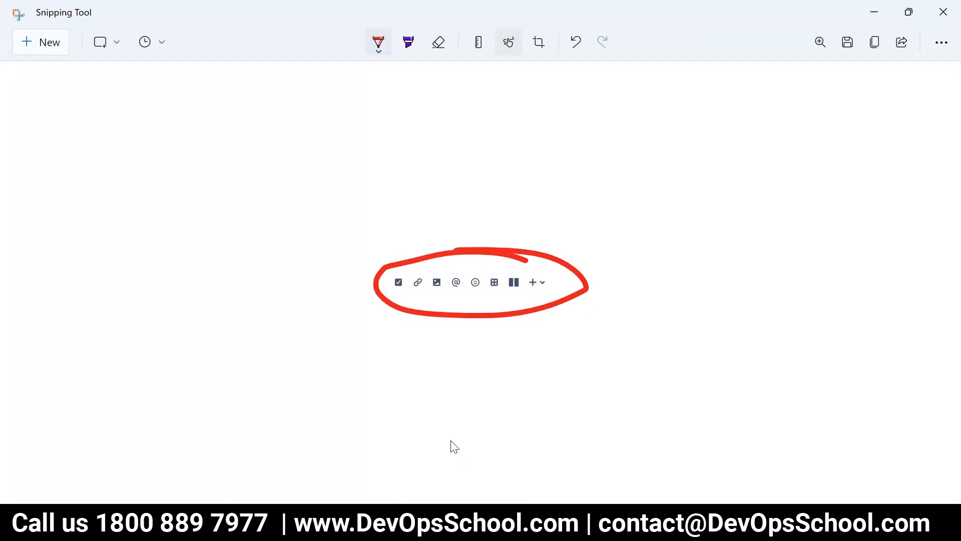
key(alt+Tab)
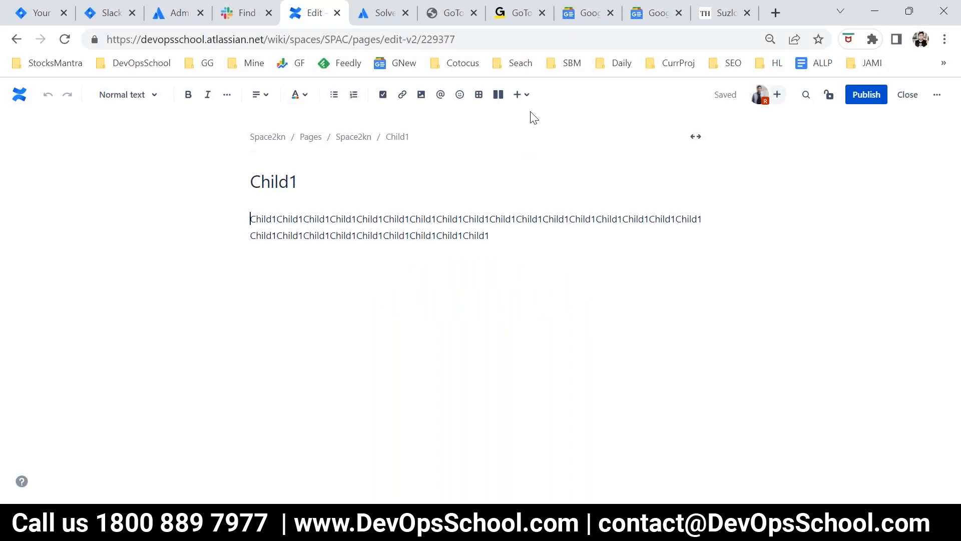
Step: Look through the short list of elements that can be inserted into the page
click(524, 95)
scroll(647, 280, down, 1)
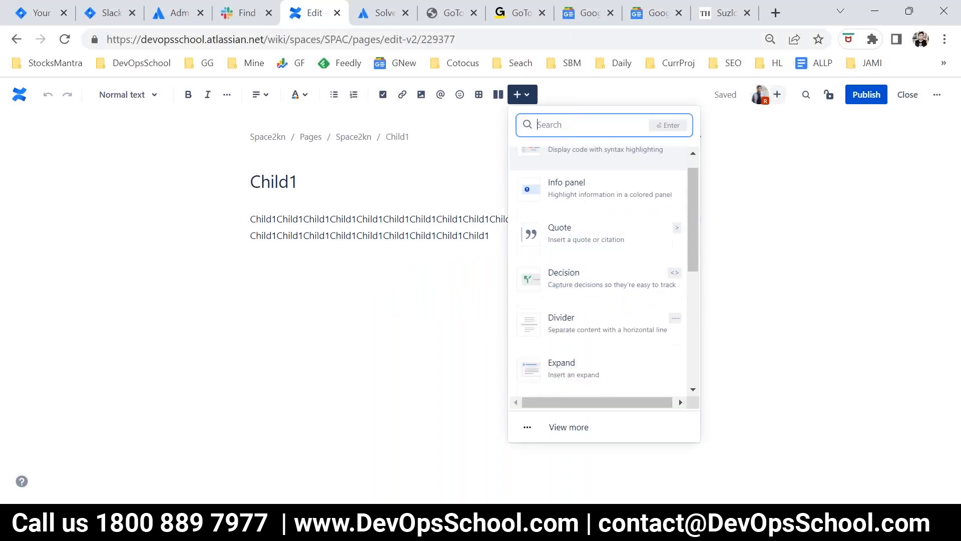
scroll(651, 300, down, 5)
scroll(634, 369, up, 5)
scroll(634, 370, down, 4)
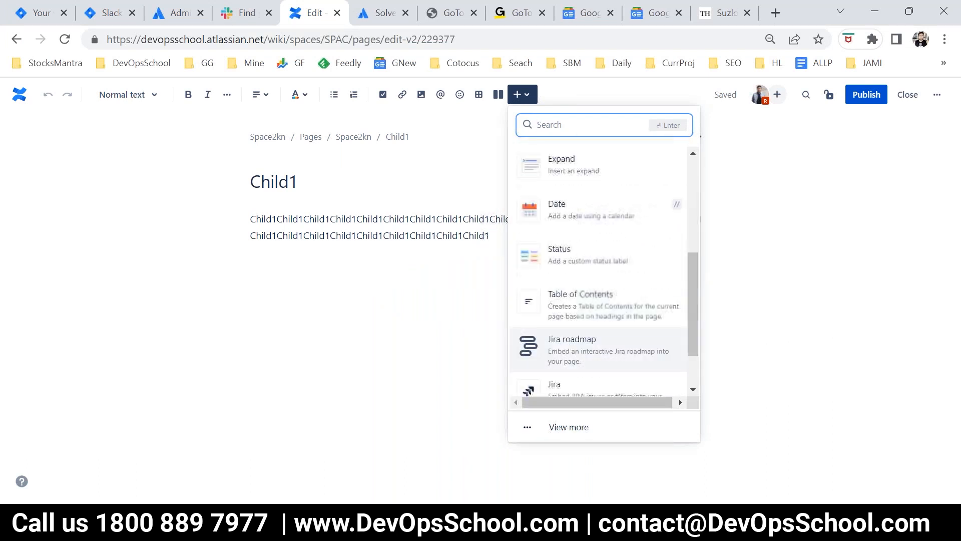
scroll(634, 370, down, 2)
Step: Examine the full element catalogue category by category, from Formatting to Development, and leave it without inserting anything
click(569, 427)
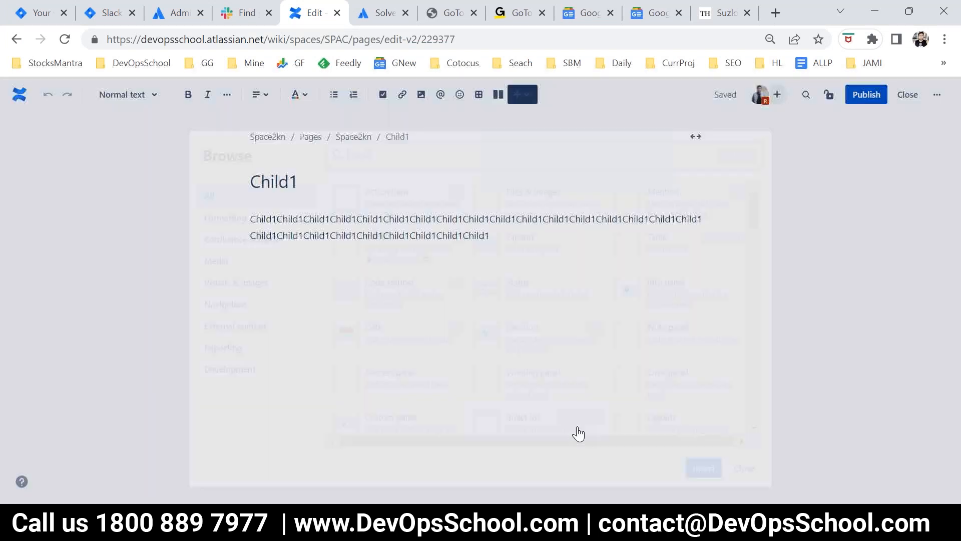
click(225, 200)
click(223, 222)
click(216, 244)
click(227, 264)
click(230, 286)
click(237, 311)
click(238, 330)
click(234, 352)
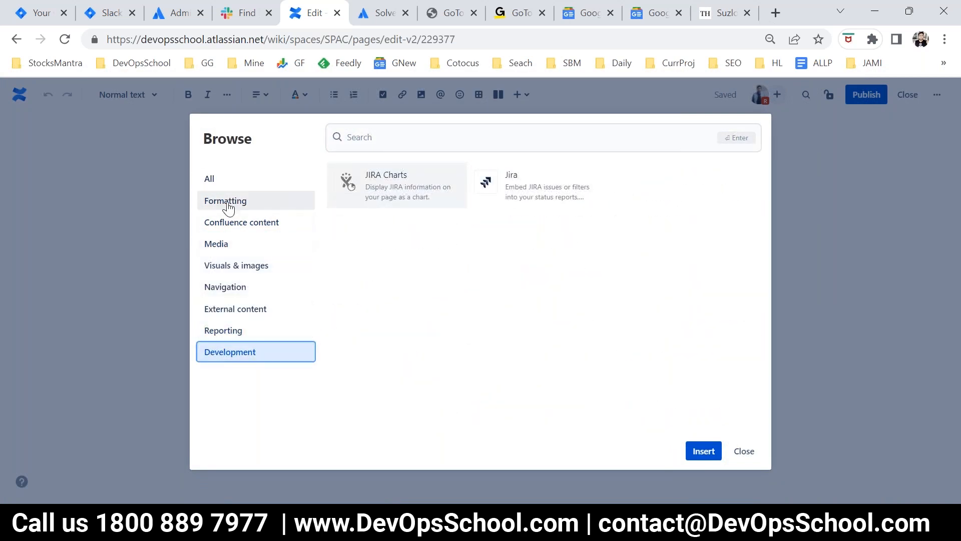
click(228, 205)
click(216, 244)
click(218, 268)
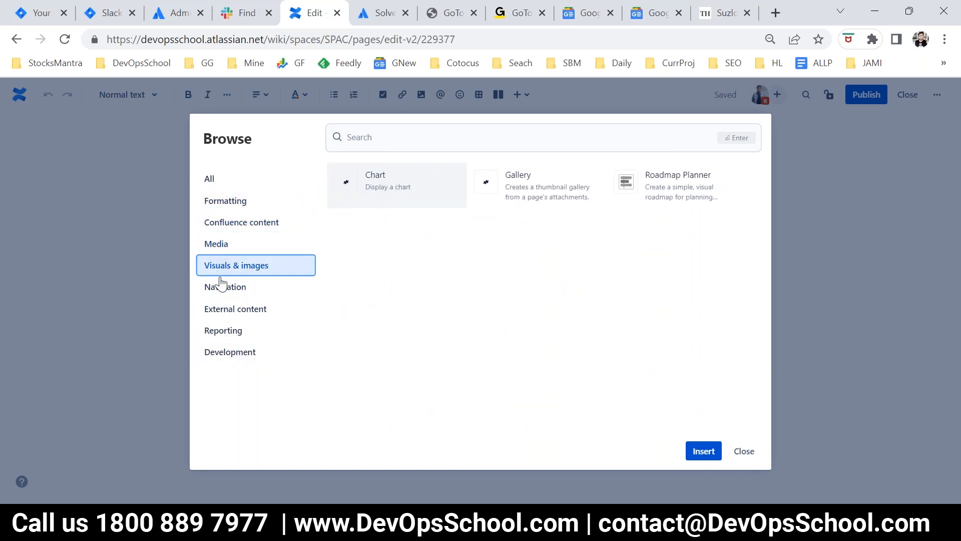
click(219, 286)
click(218, 310)
click(220, 331)
click(220, 353)
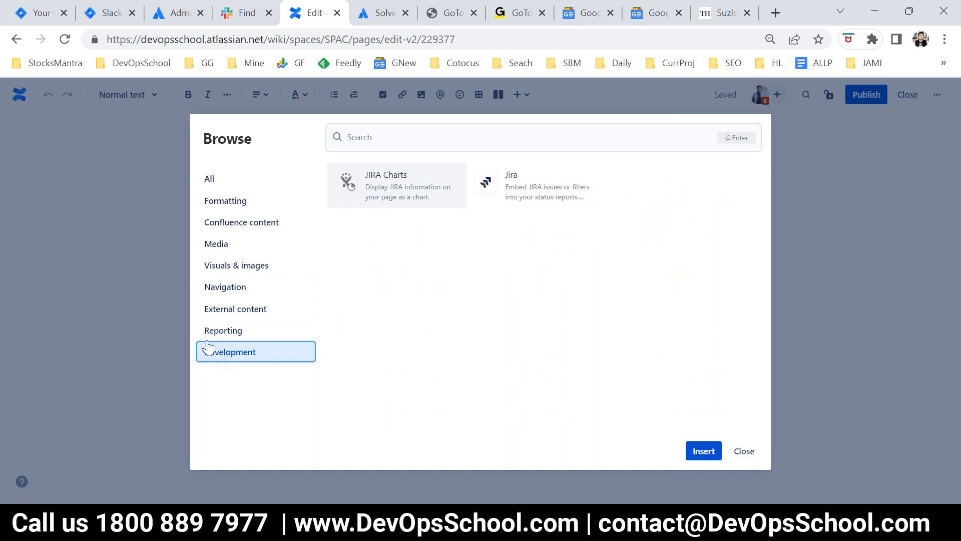
click(210, 181)
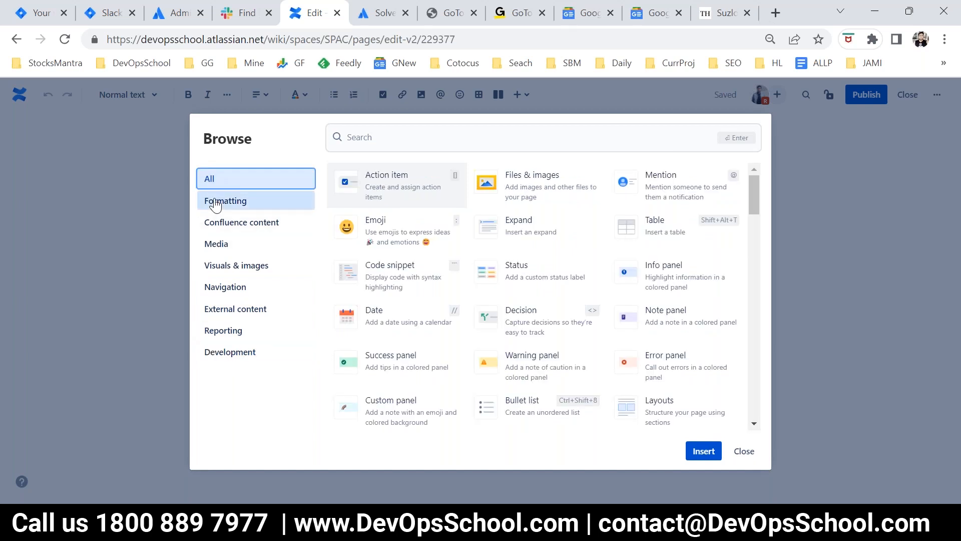
click(213, 201)
click(212, 222)
click(210, 244)
click(210, 266)
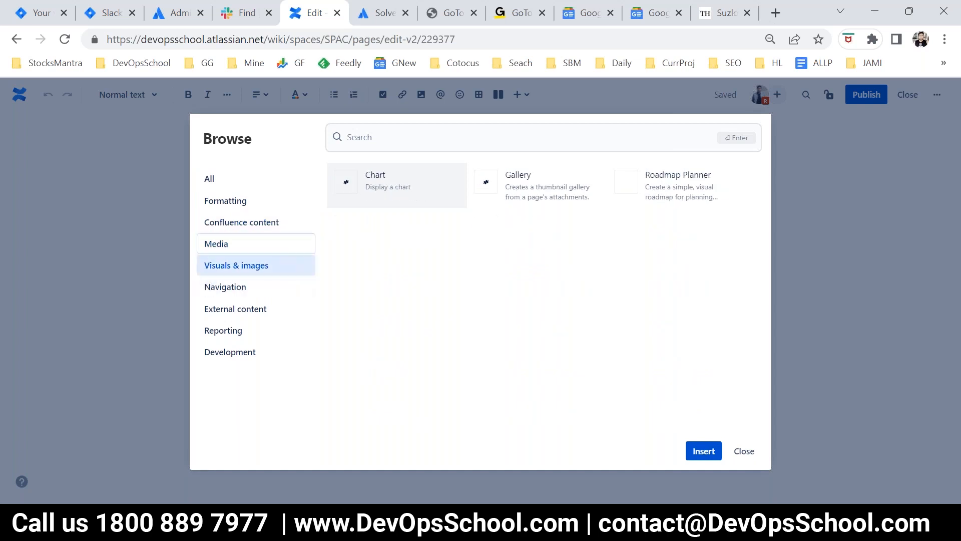
click(211, 287)
click(744, 450)
Step: Clear the Child1 page body and insert a layout section with a wide middle column between two narrow side columns
key(ctrl+a)
key(BackSpace)
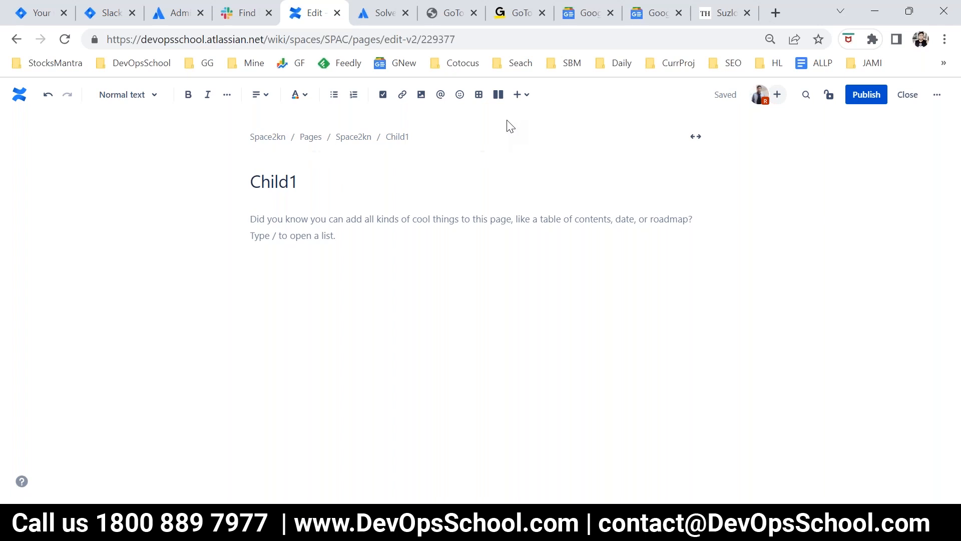
click(499, 98)
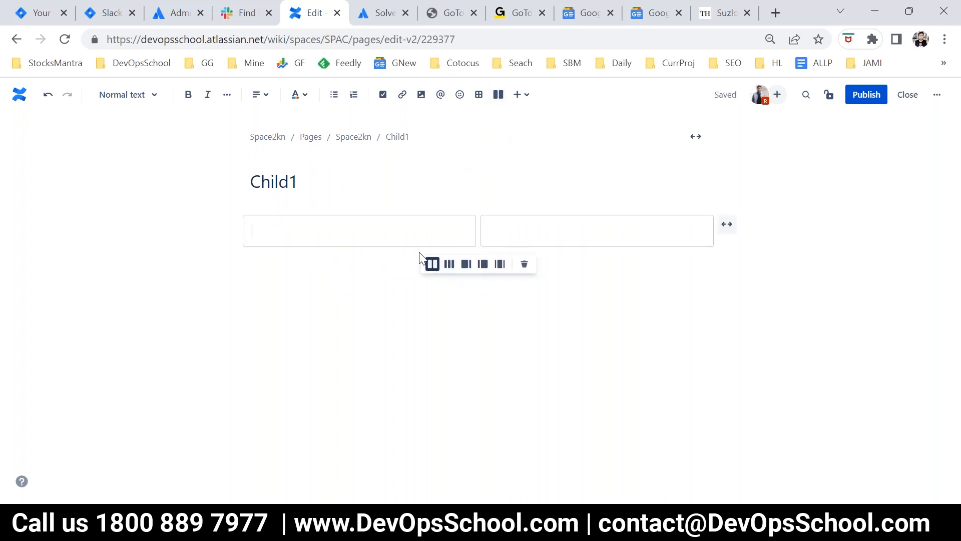
click(449, 264)
click(466, 264)
click(482, 264)
click(507, 269)
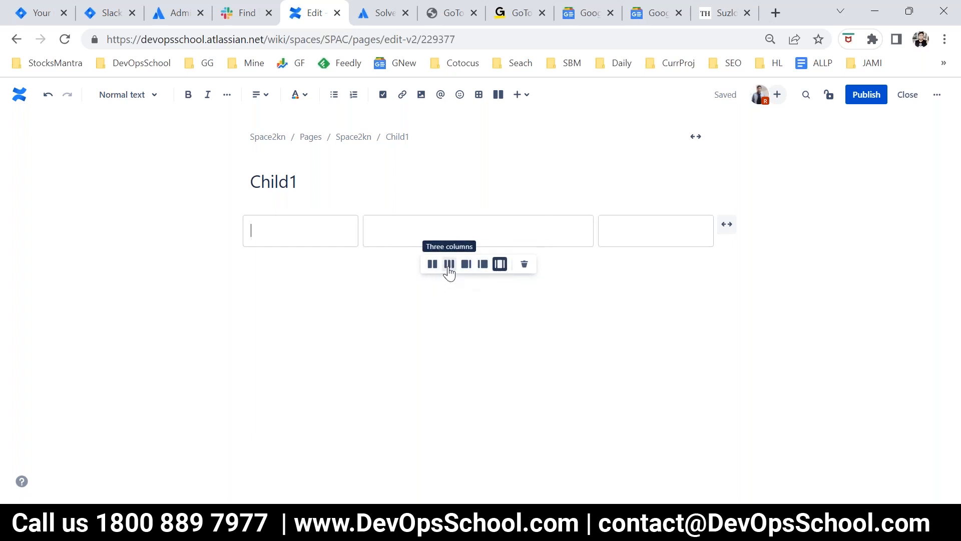
Step: Add three two-column layout sections one below another under the three-column section
click(316, 259)
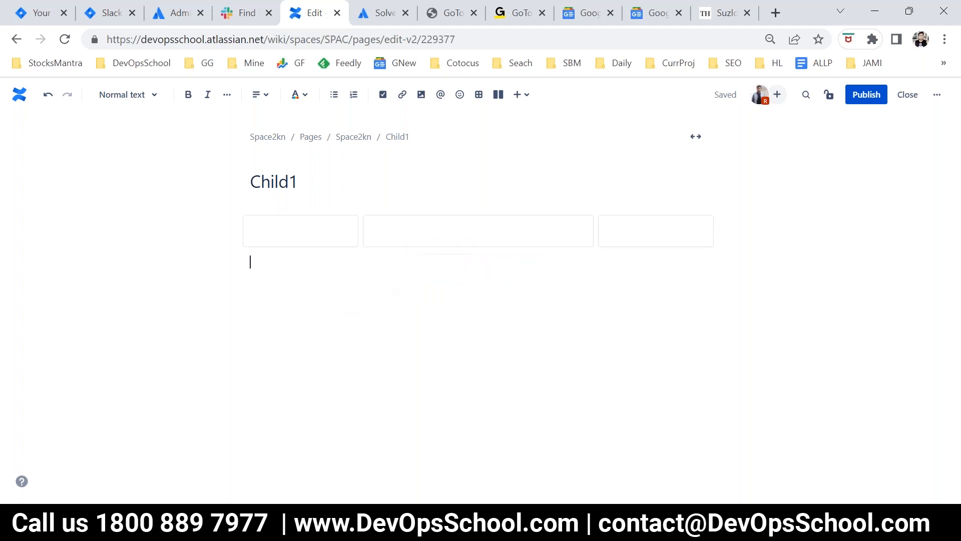
click(498, 94)
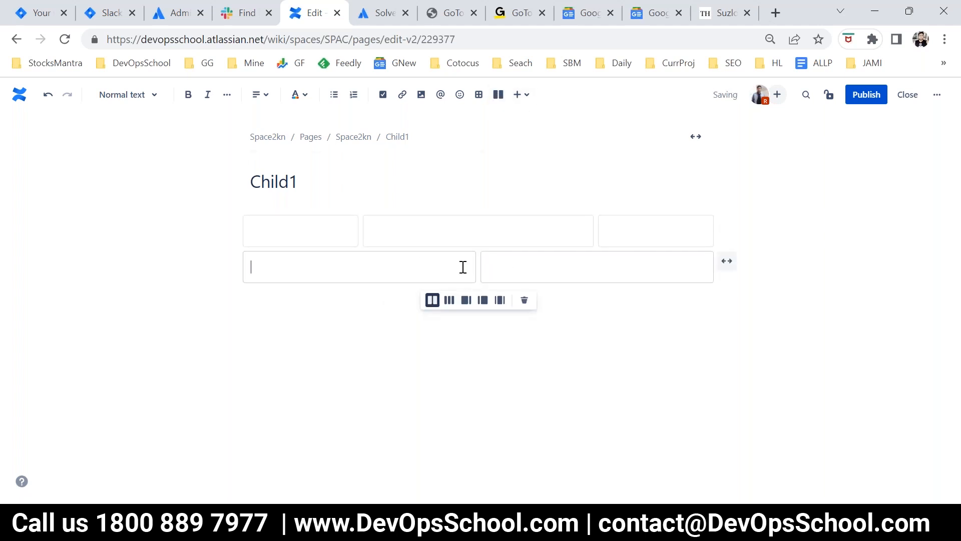
click(350, 320)
click(498, 94)
click(354, 351)
click(497, 95)
click(389, 425)
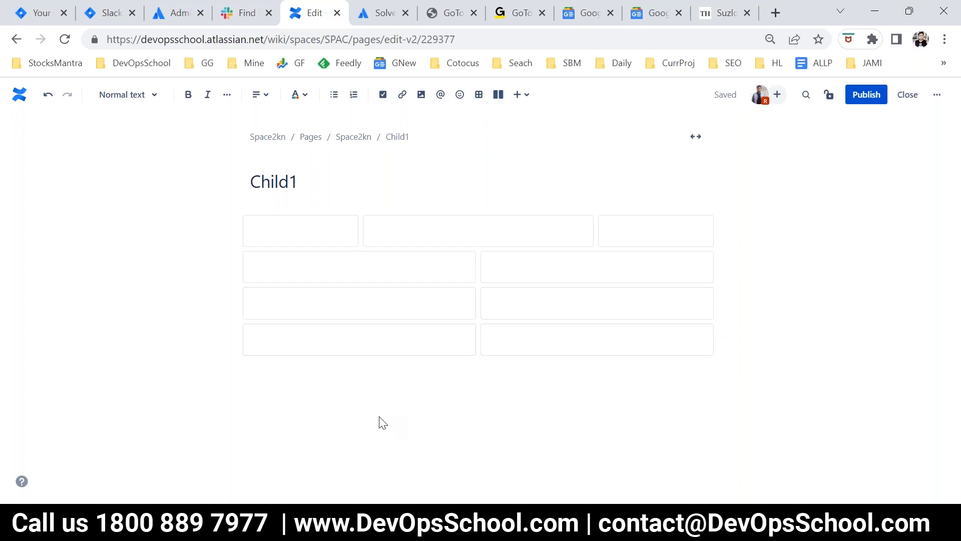
Step: Add the Heading 2 title "Team Members" in the first column of the three-column section
click(290, 268)
click(285, 231)
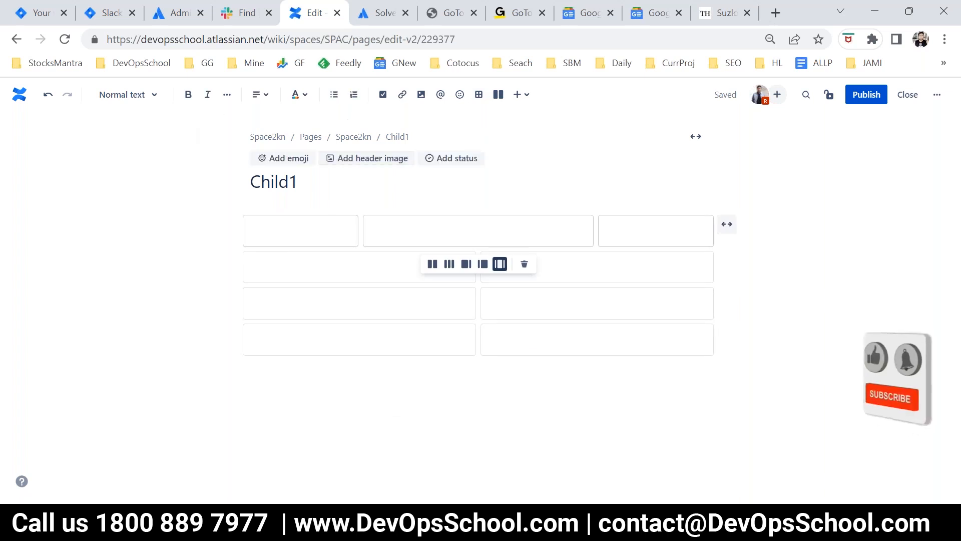
click(118, 98)
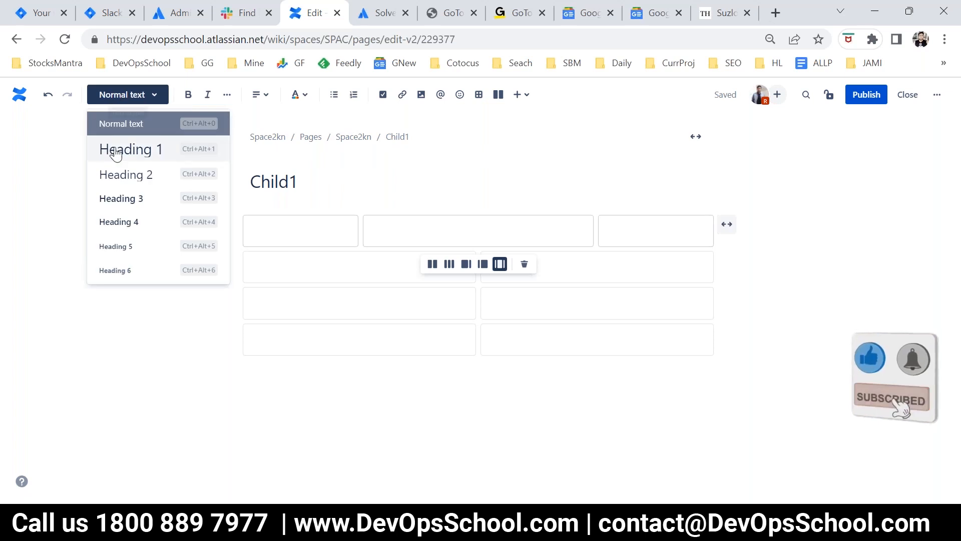
click(122, 175)
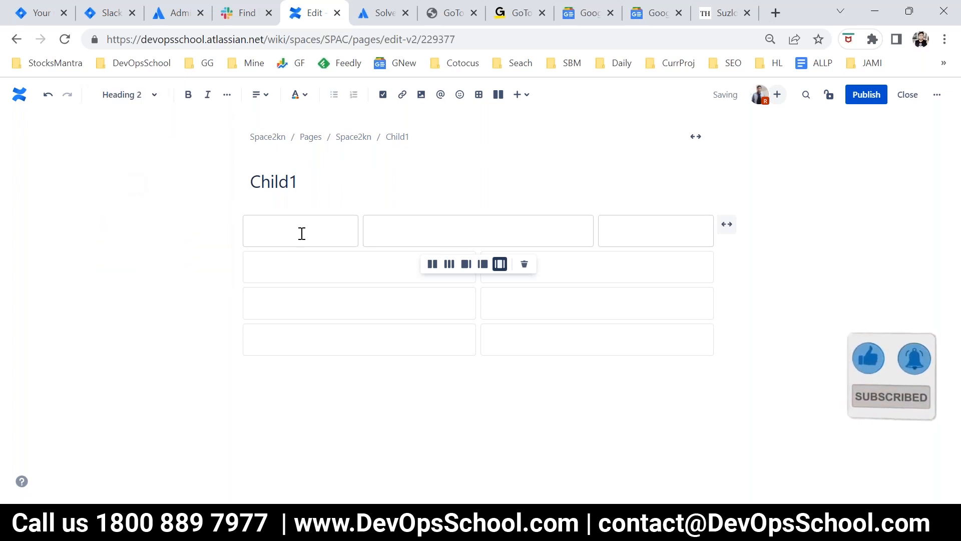
text(Team M)
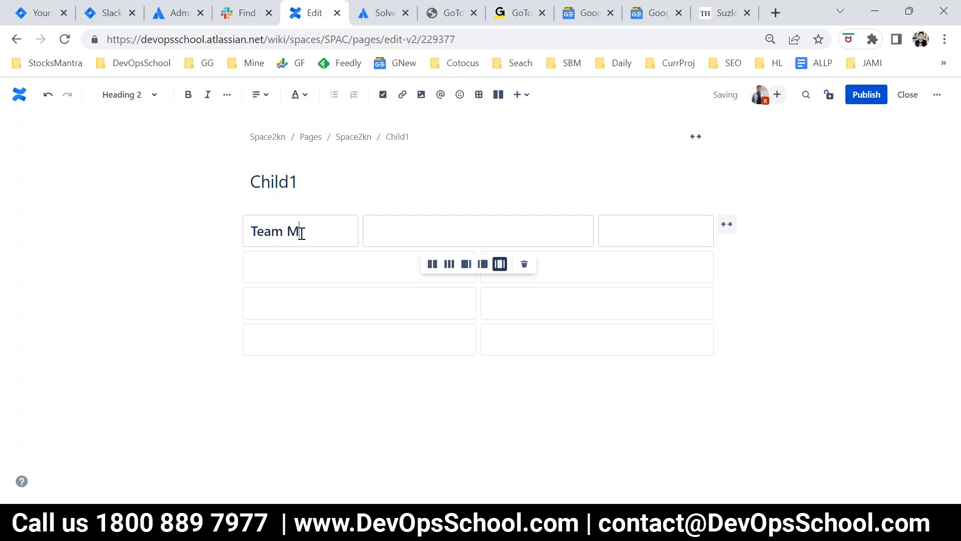
text(embers)
key(Return)
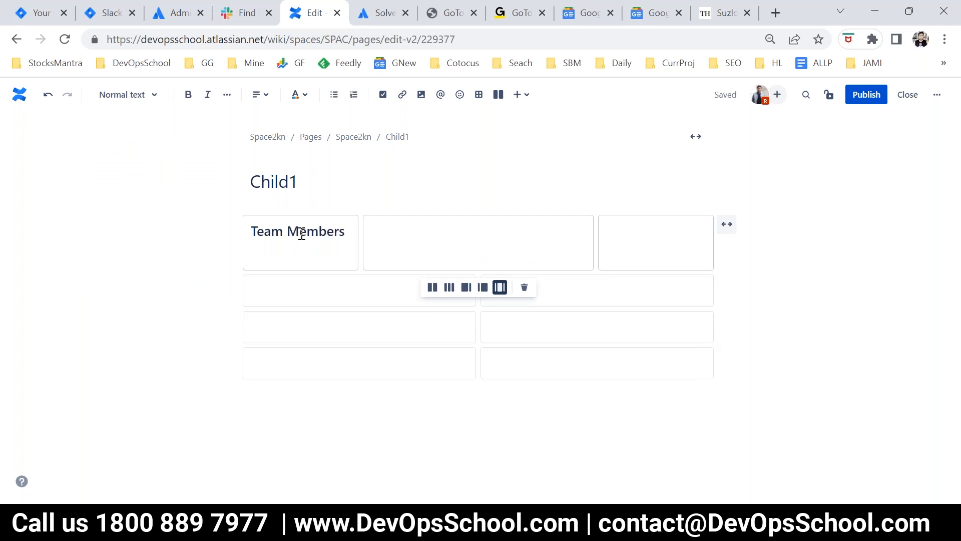
Step: Mention the team member on three separate lines under the Team Members heading
click(440, 95)
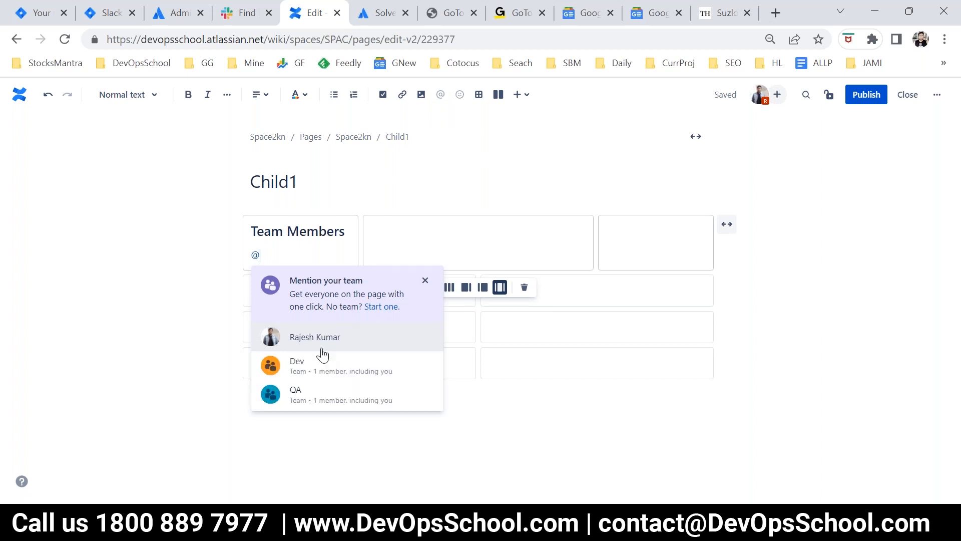
click(331, 336)
key(Return)
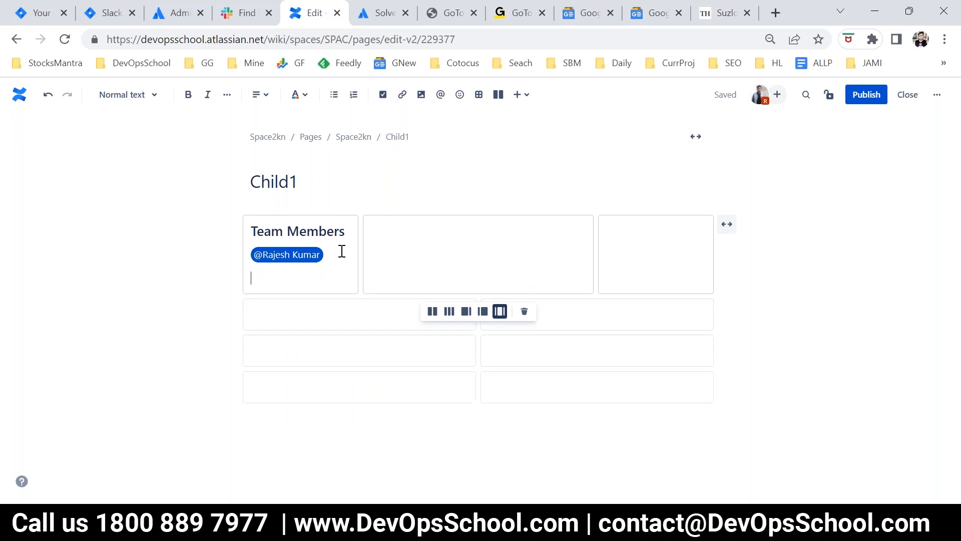
text(@Raj)
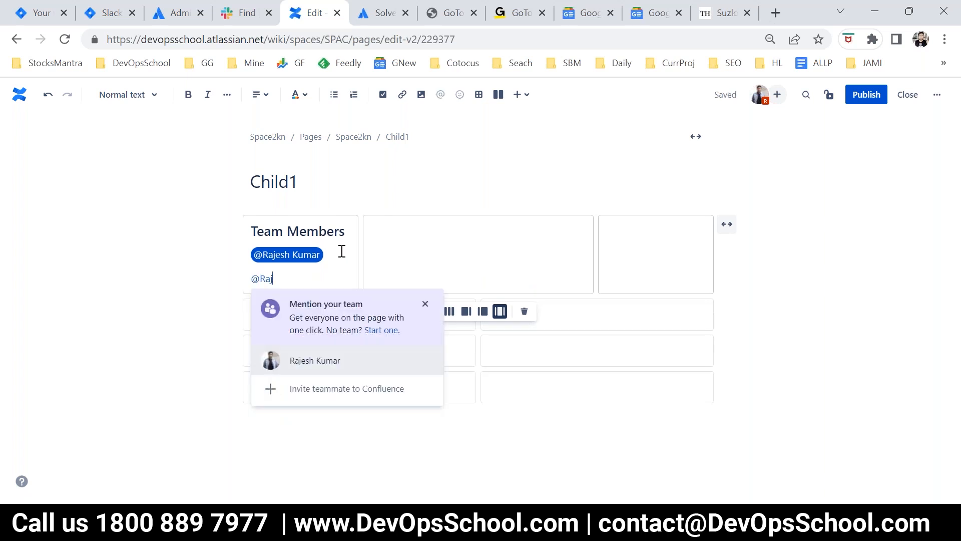
click(335, 360)
key(Return)
text(@)
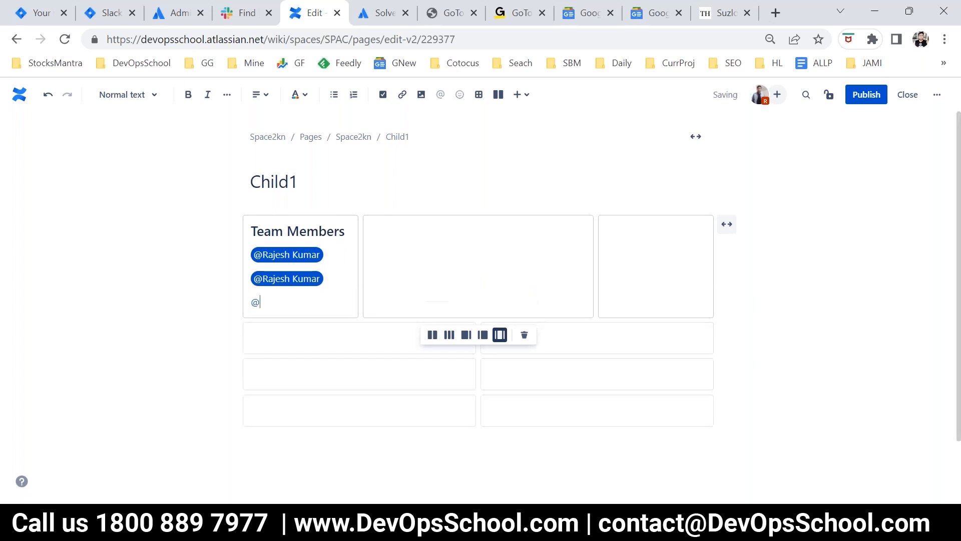
text(Raj)
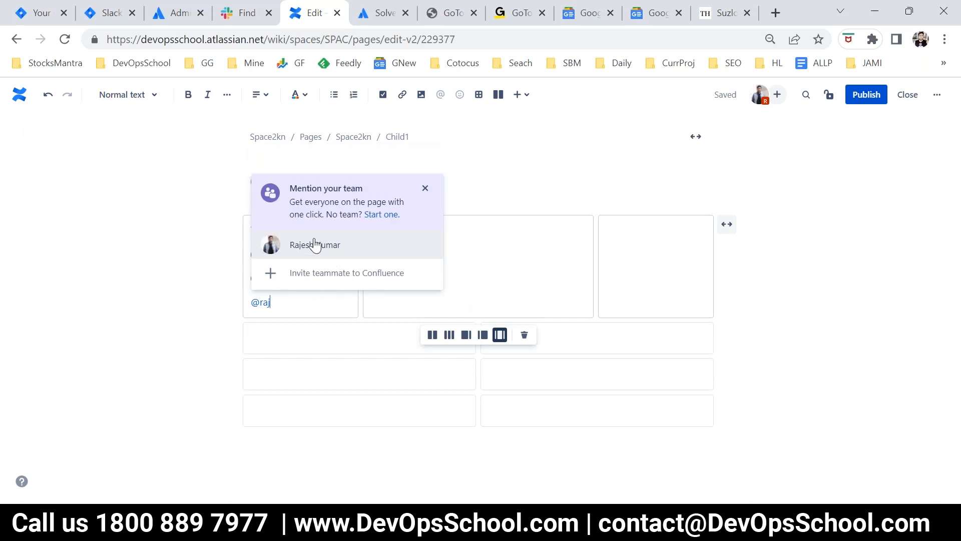
key(Return)
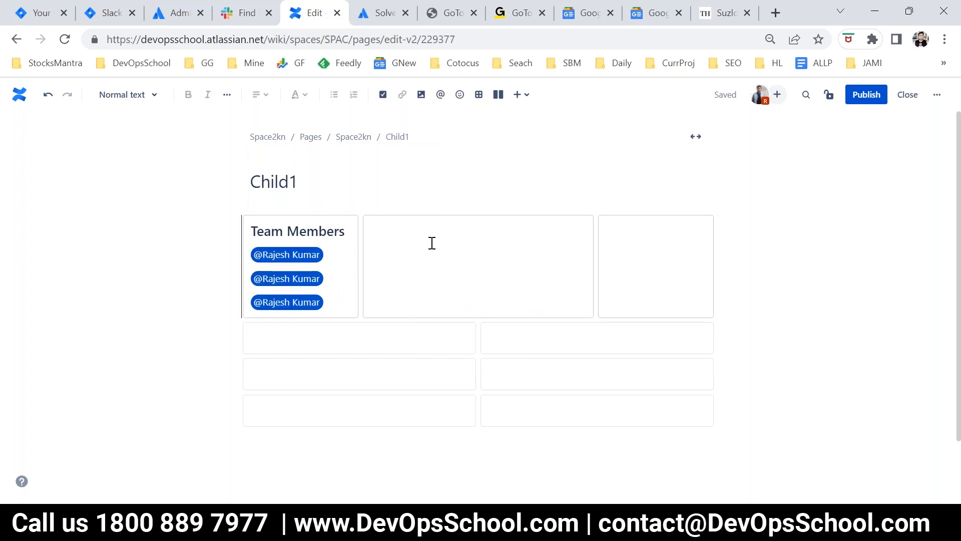
Step: Enter TASK in the wide middle column of the three-column section and format it as Heading 2
click(431, 243)
text(TASK)
drag(432, 243, 368, 236)
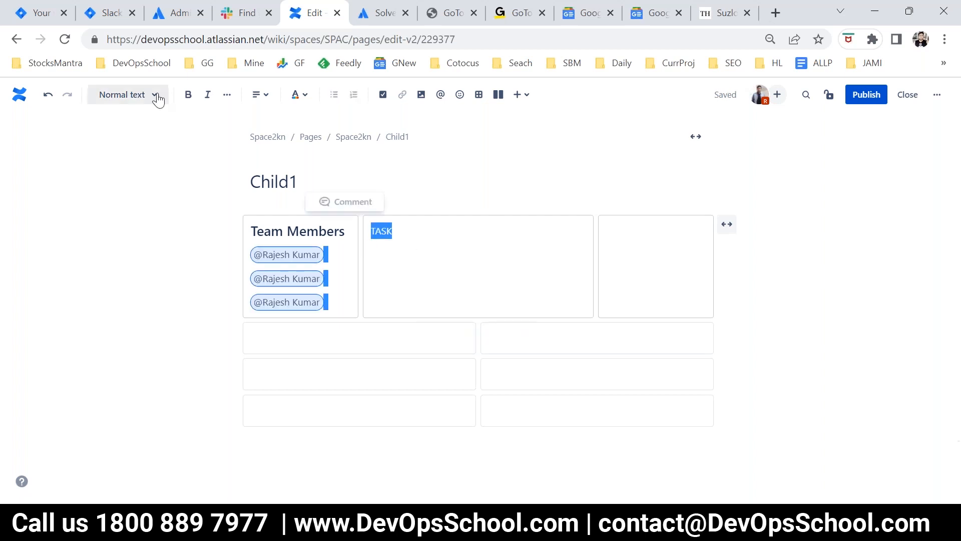
click(127, 94)
click(145, 176)
click(442, 240)
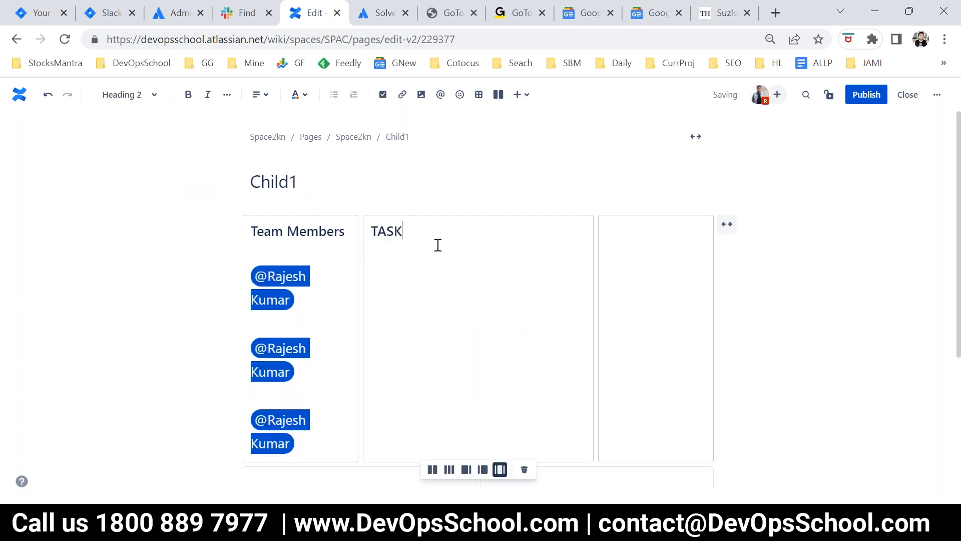
Step: Delete the TASK heading text from the wide middle column
scroll(426, 317, down, 2)
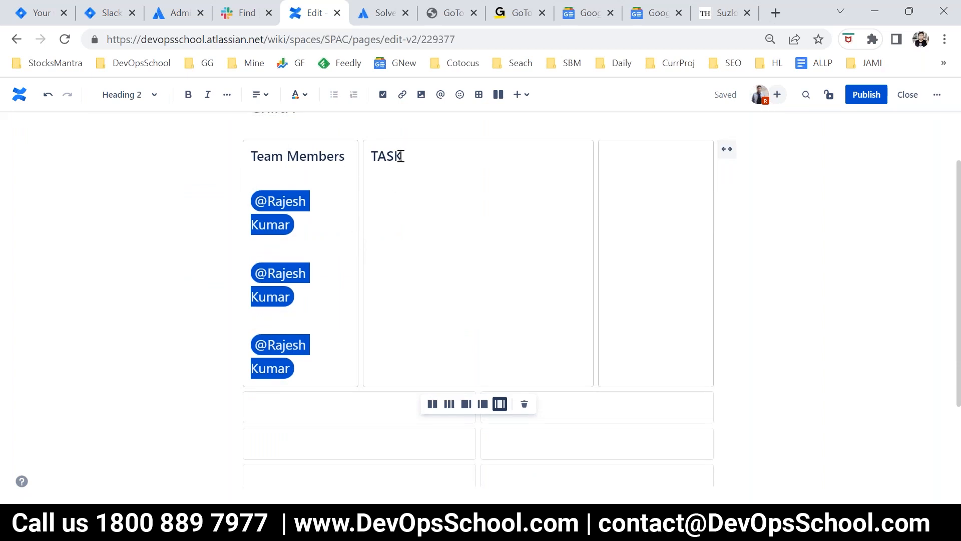
drag(404, 155, 369, 156)
key(BackSpace)
scroll(434, 222, up, 1)
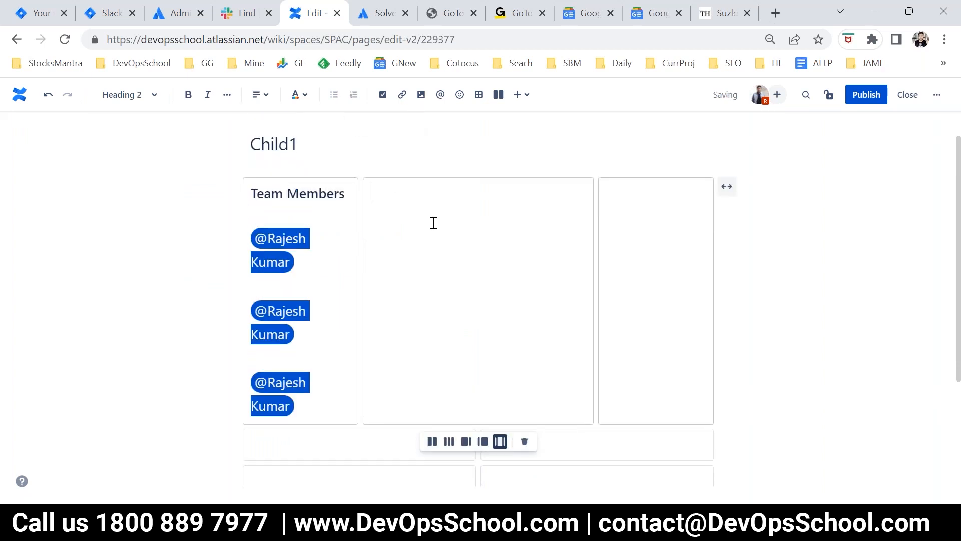
Step: Try to format the three team member mentions as Heading 6
key(ctrl+minus)
click(353, 253)
drag(311, 384, 256, 231)
click(255, 232)
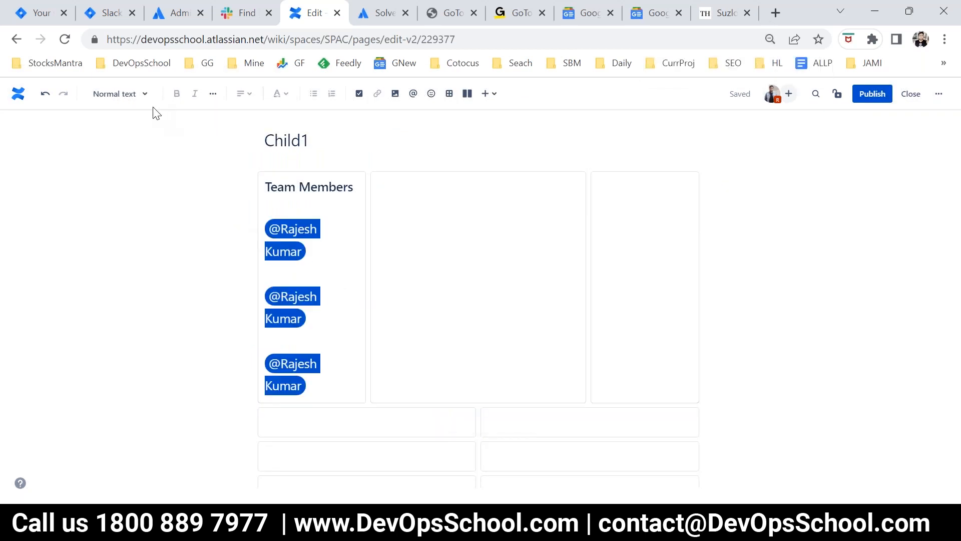
click(120, 94)
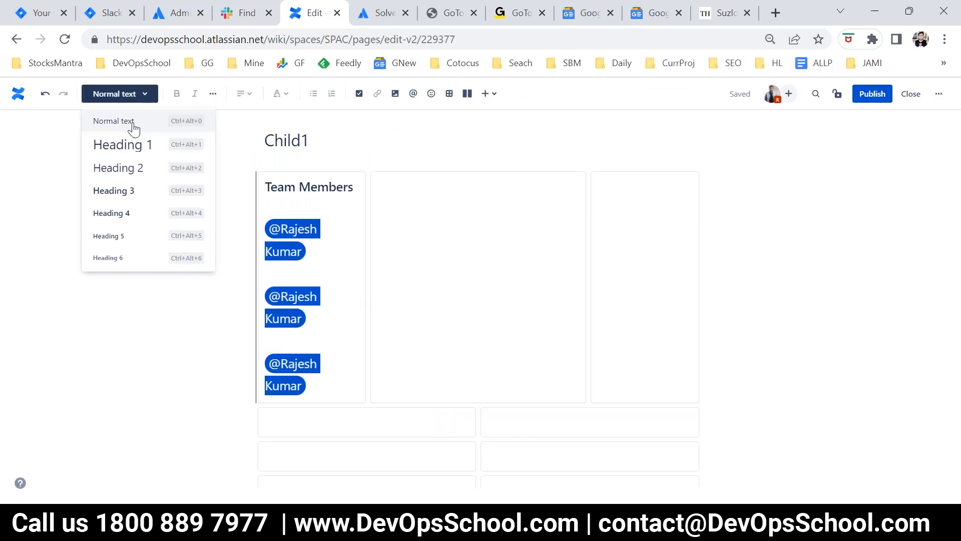
click(110, 254)
Step: Enter the Heading 2 title "Tasks" in the wide middle column and start a new line under it
click(517, 244)
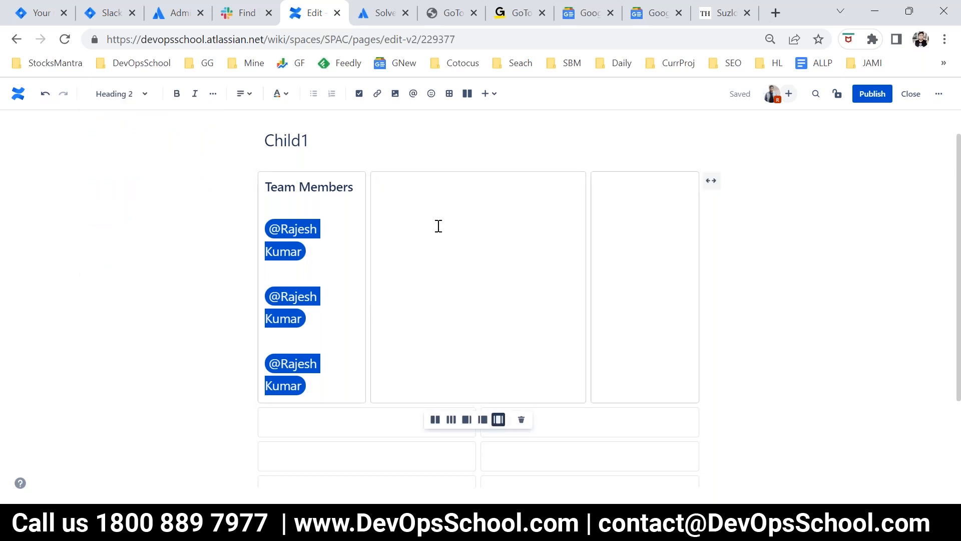
text(Tasks)
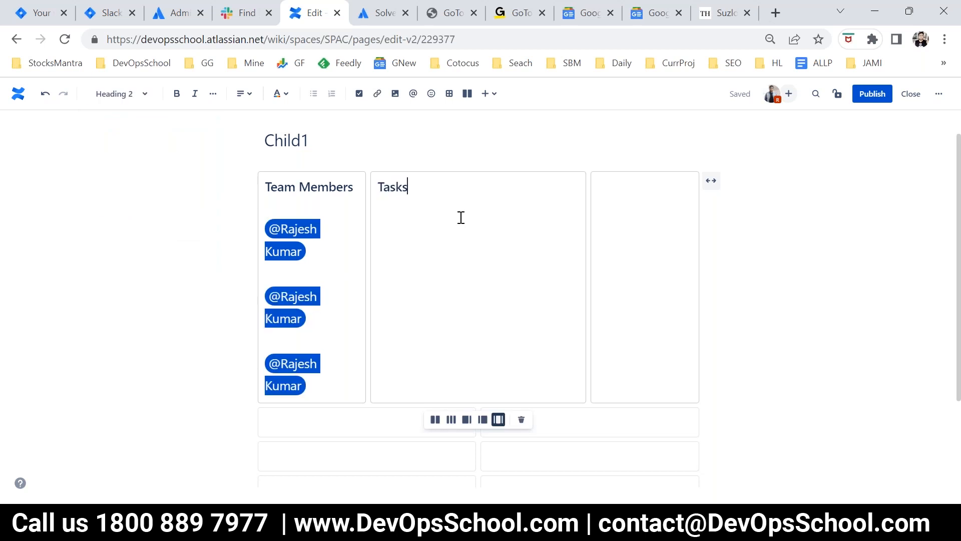
key(Return)
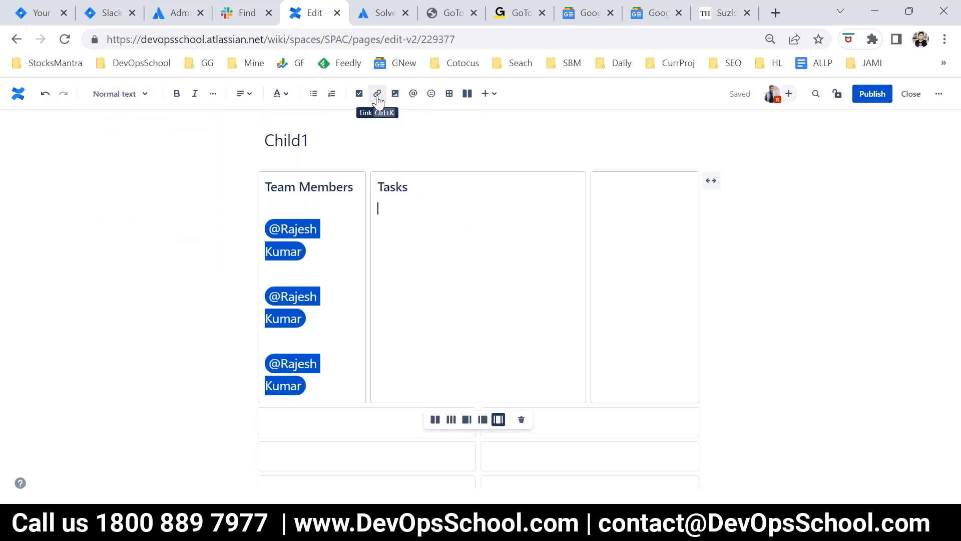
Step: Insert an action item list under the Tasks heading with the items Task1 and Task2
click(359, 93)
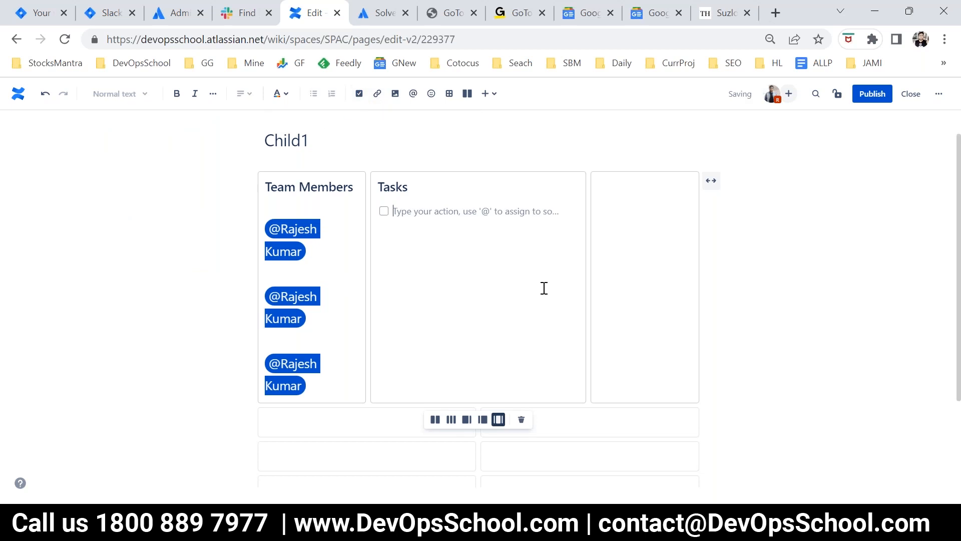
text(Task1)
key(Return)
text(Task2)
key(Return)
Step: Add the action items Task3 and Task4 to the list
text(Task2)
key(Return)
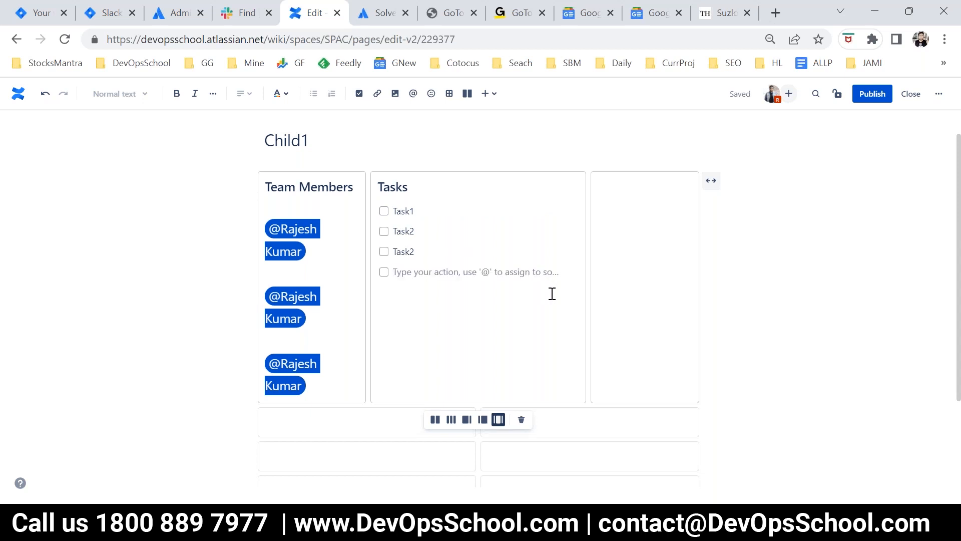
key(BackSpace)
text(3 )
text(Task)
text(4)
key(Return)
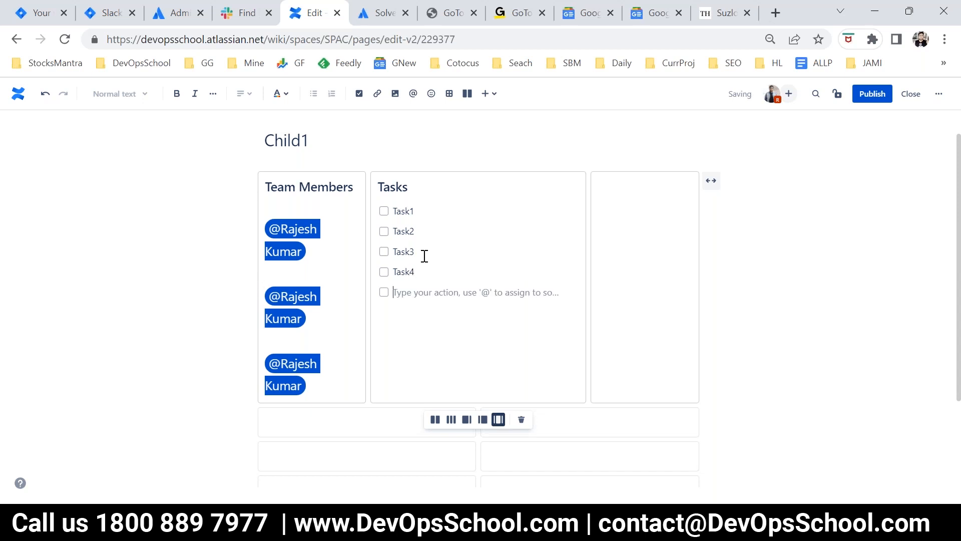
Step: Assign Task1 and Task2 to the team member by mentioning them on each action item
click(600, 208)
click(434, 209)
text(@raj)
click(463, 288)
click(440, 231)
text(@rajes)
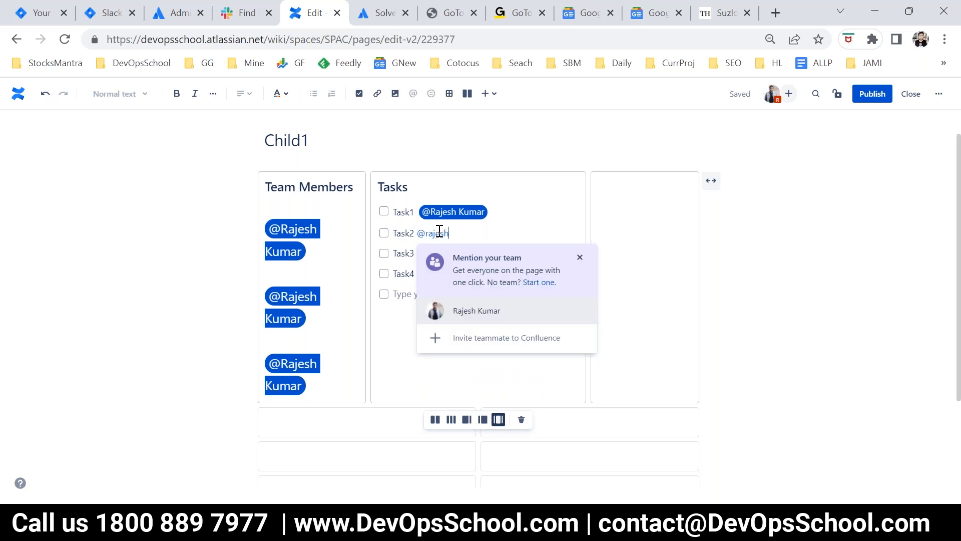
click(476, 308)
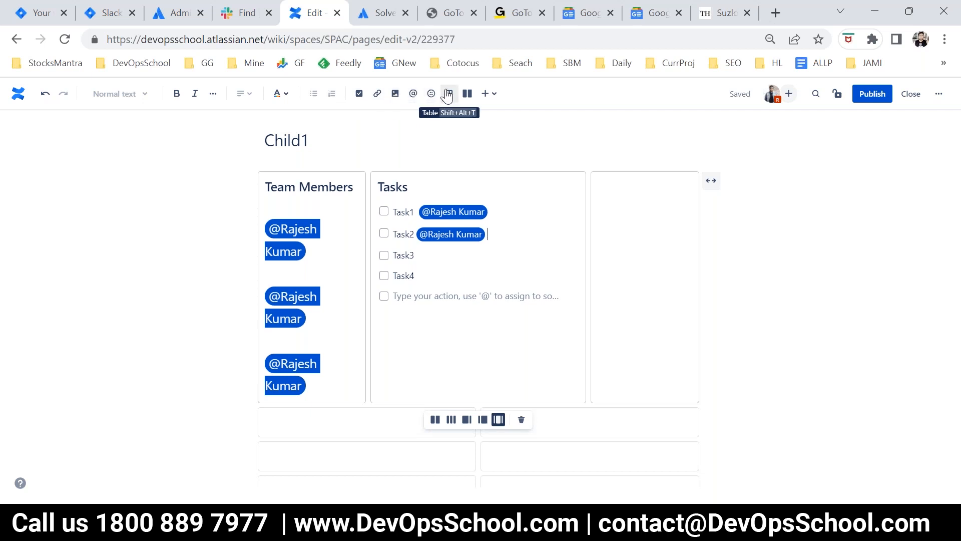
Step: Insert a table below the first two-column section and enter the column headers Name, age and City
scroll(486, 340, down, 3)
click(318, 297)
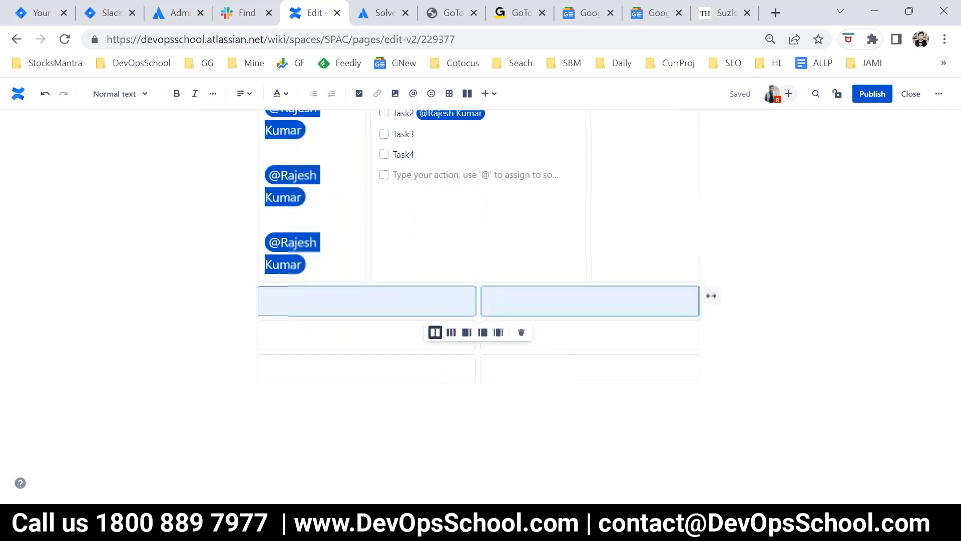
click(449, 95)
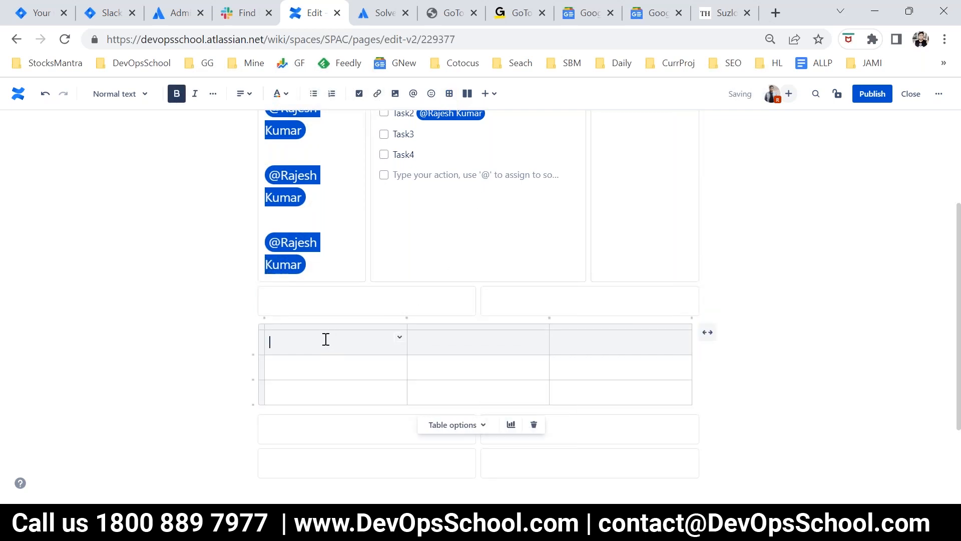
text(Name)
key(Tab)
text(ageb)
key(Tab)
text(City)
key(BackSpace)
Step: Fill the table's first data row with the person's full name, age 16 and city Bangalore
click(327, 362)
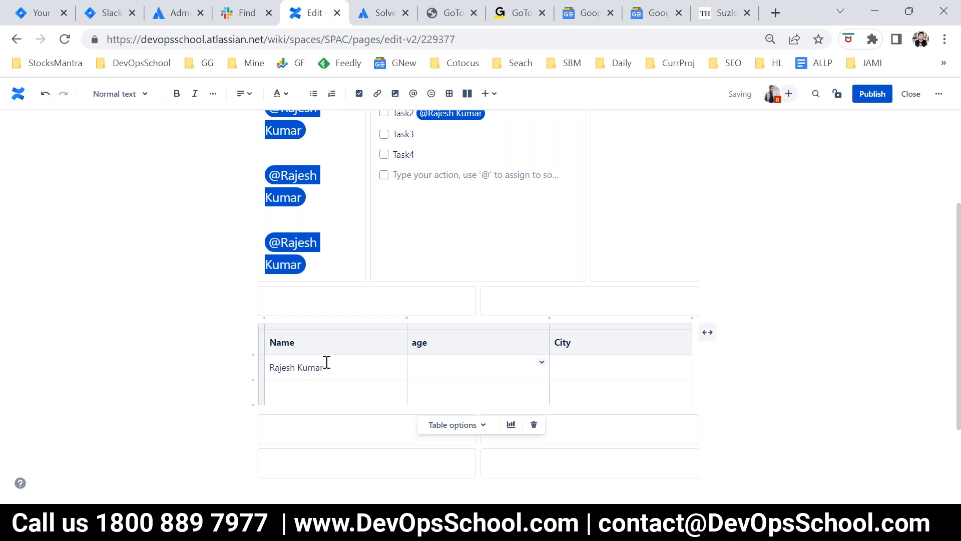
text(16)
scroll(144, 368, up, 3)
scroll(140, 365, down, 4)
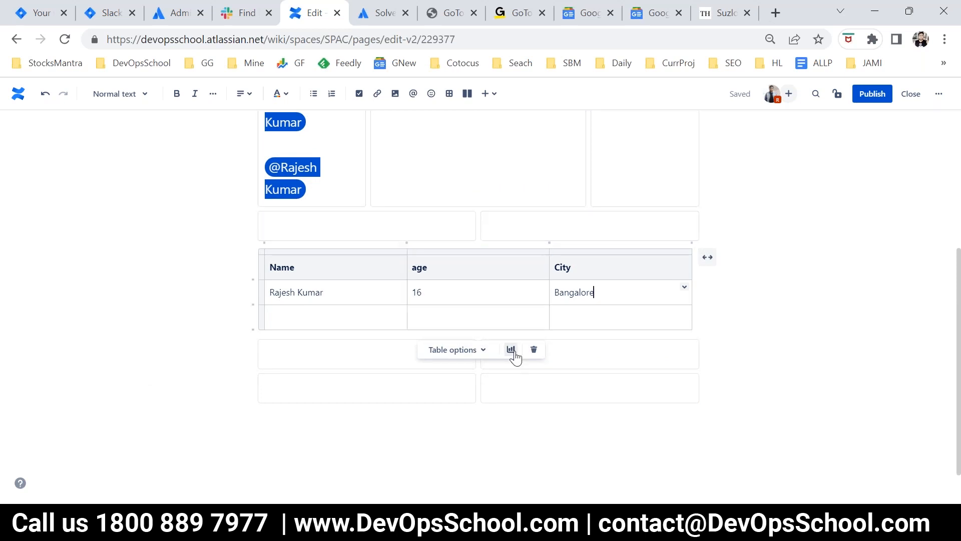
Step: Publish the Child1 page
scroll(494, 351, up, 5)
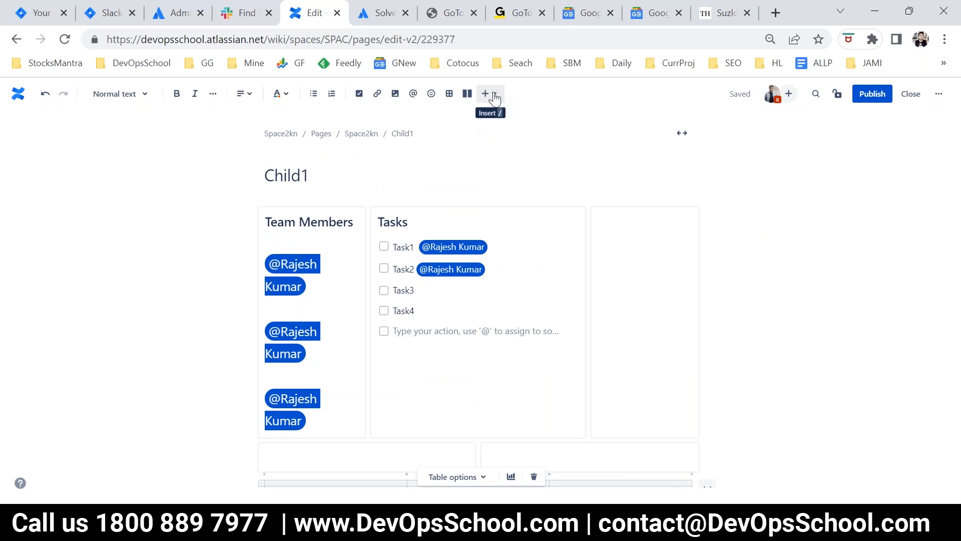
click(873, 96)
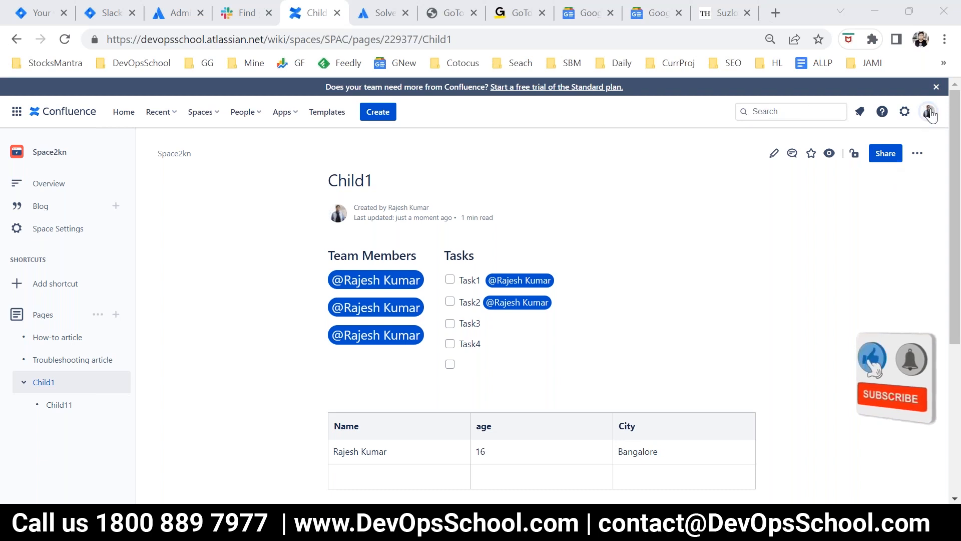
Step: Open the account's personal task list and check assigned and created tasks using the incomplete and complete filters
click(930, 111)
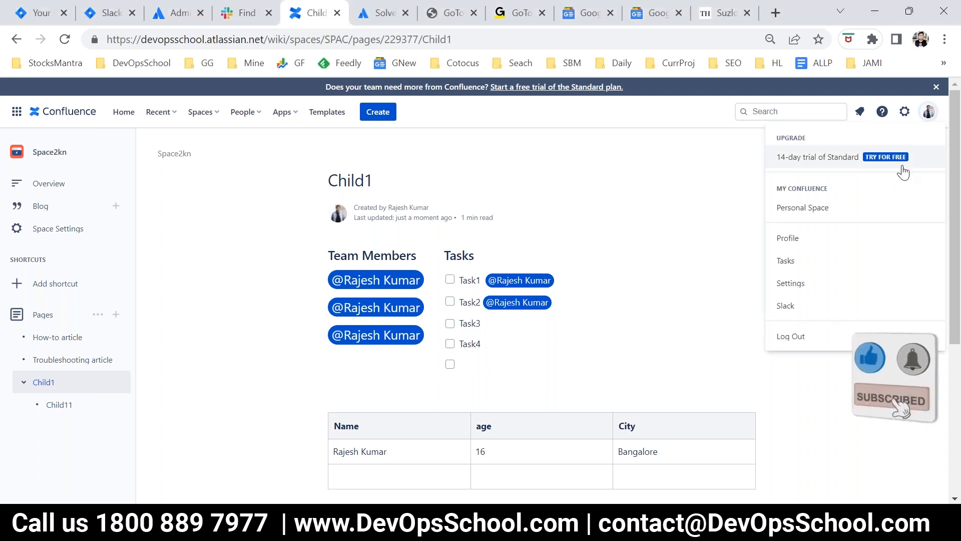
click(796, 261)
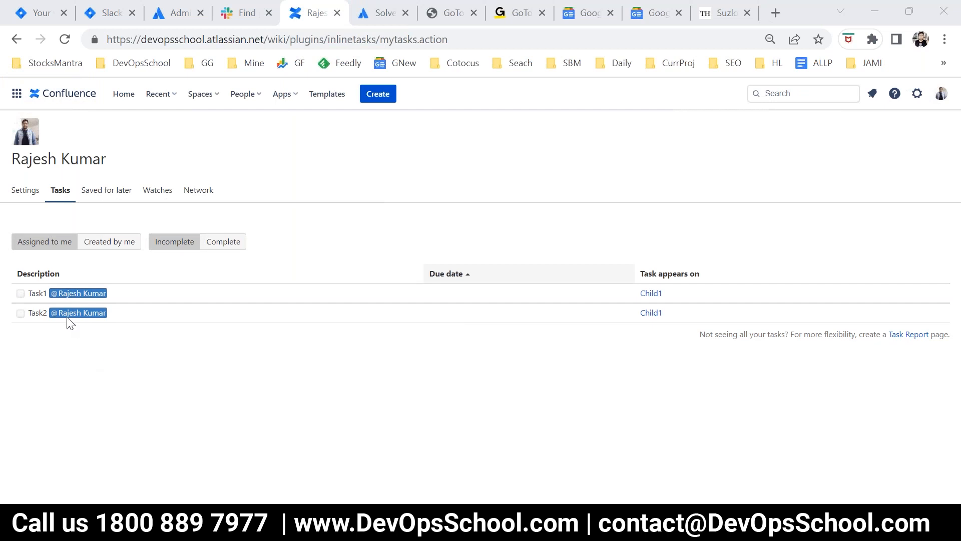
click(50, 243)
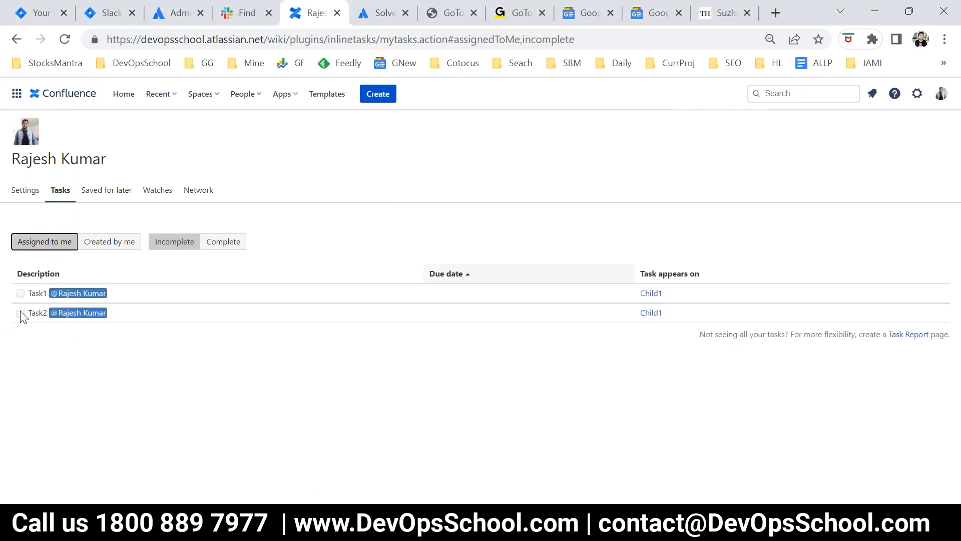
click(111, 242)
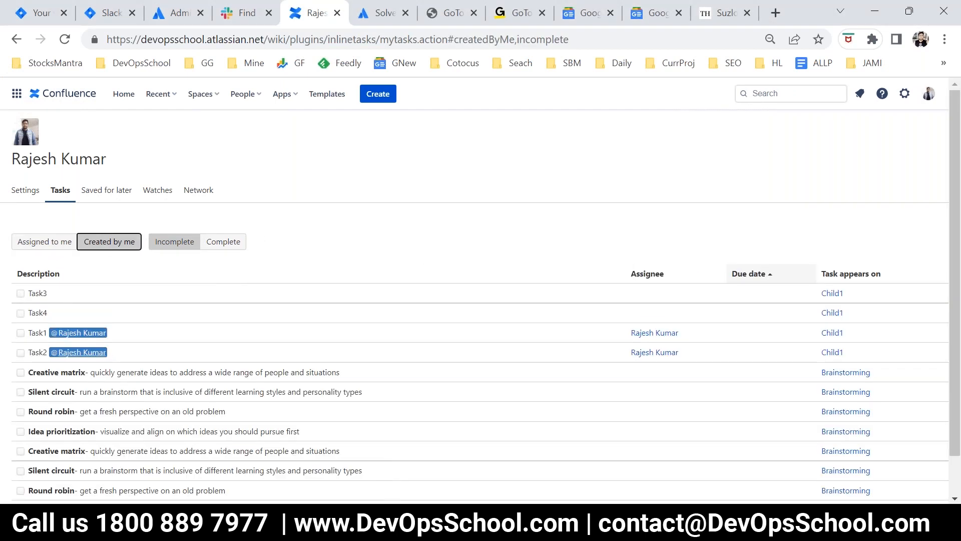
click(170, 245)
click(228, 243)
Step: Filter to the incomplete tasks assigned to the account and mark Task1 as complete
click(37, 247)
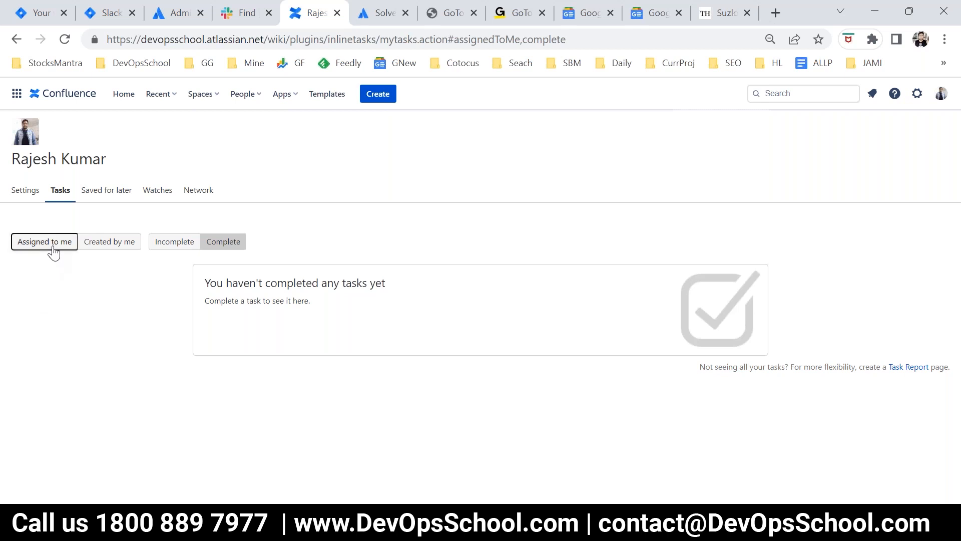
click(173, 243)
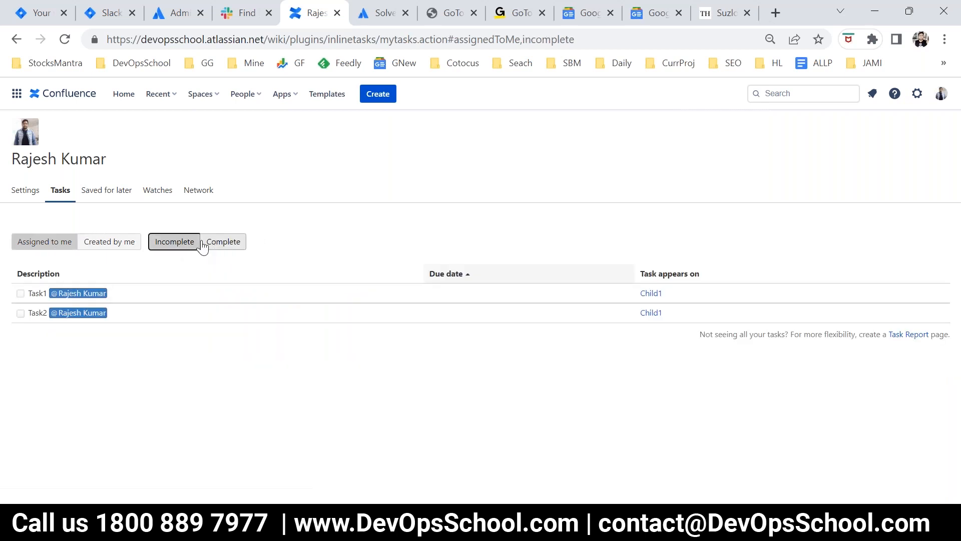
click(50, 247)
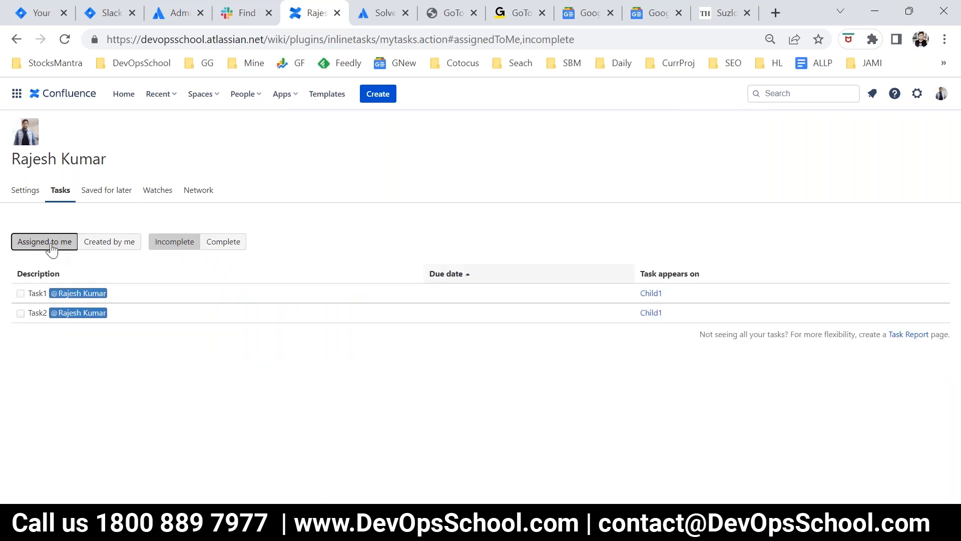
click(20, 293)
Step: Reopen the Child1 page through the Space2kn space and check its task list
click(158, 94)
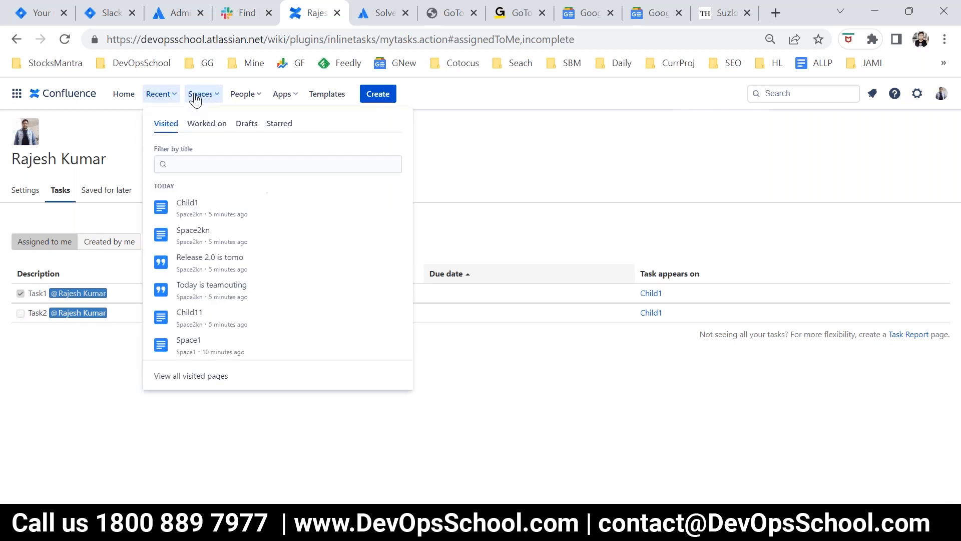
click(196, 236)
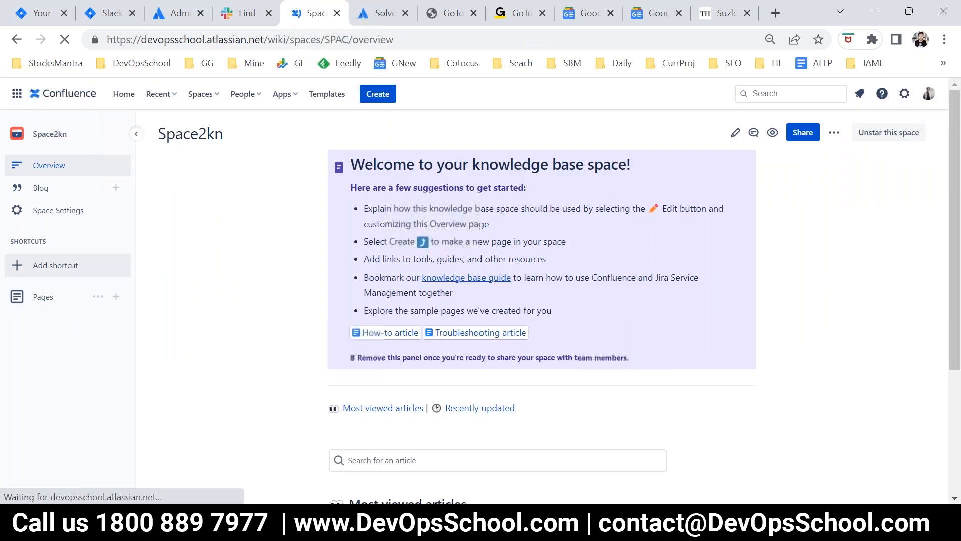
scroll(355, 388, down, 3)
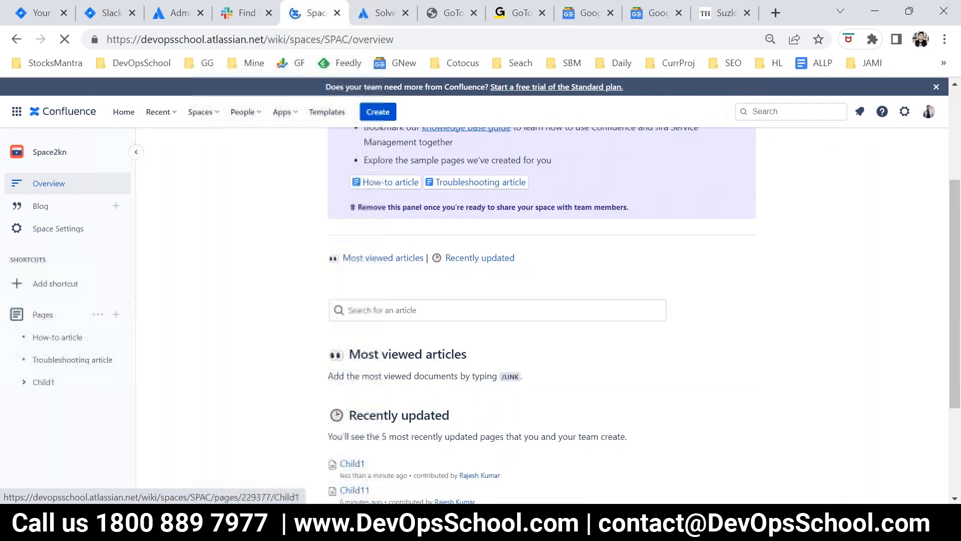
click(50, 385)
scroll(558, 360, down, 3)
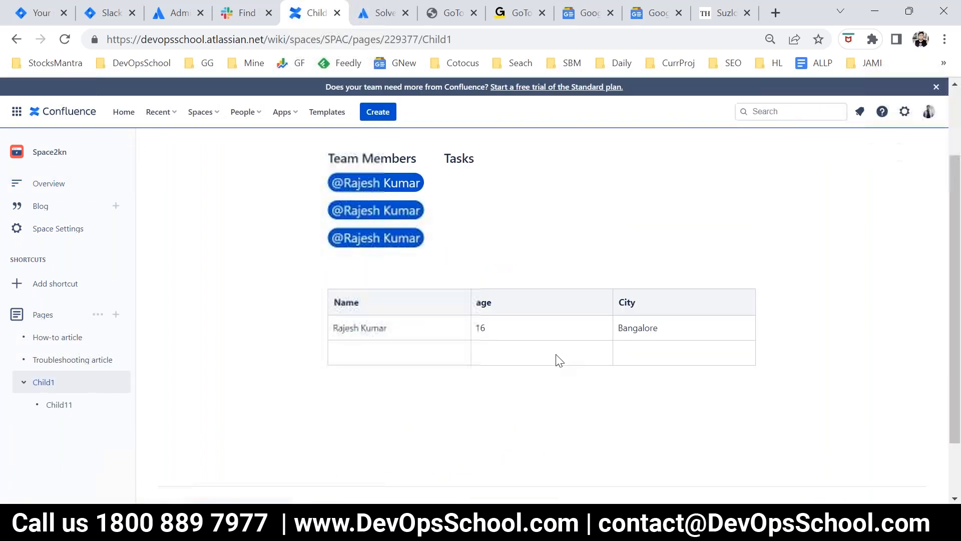
scroll(459, 333, up, 2)
scroll(465, 295, up, 1)
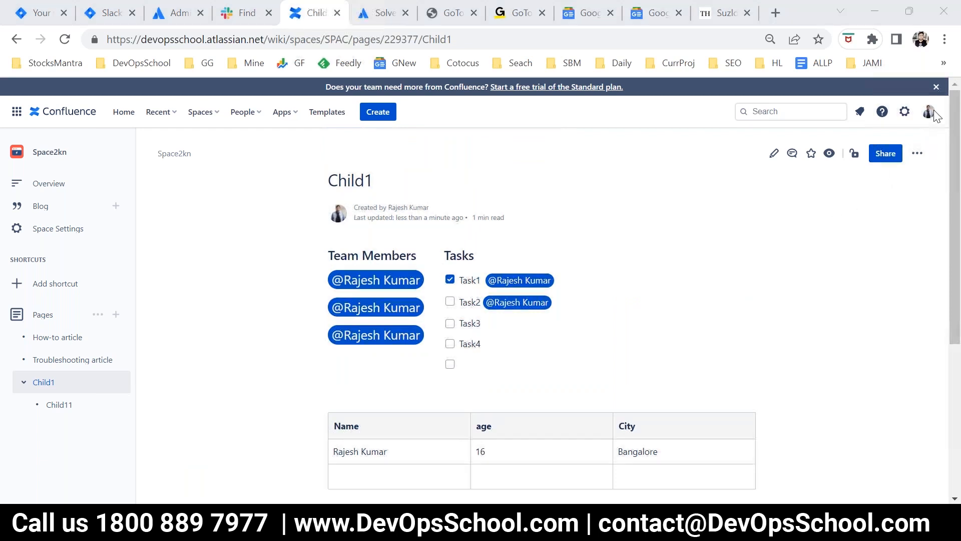
Step: Review the page history of Child1 and return to the page
click(588, 351)
click(917, 153)
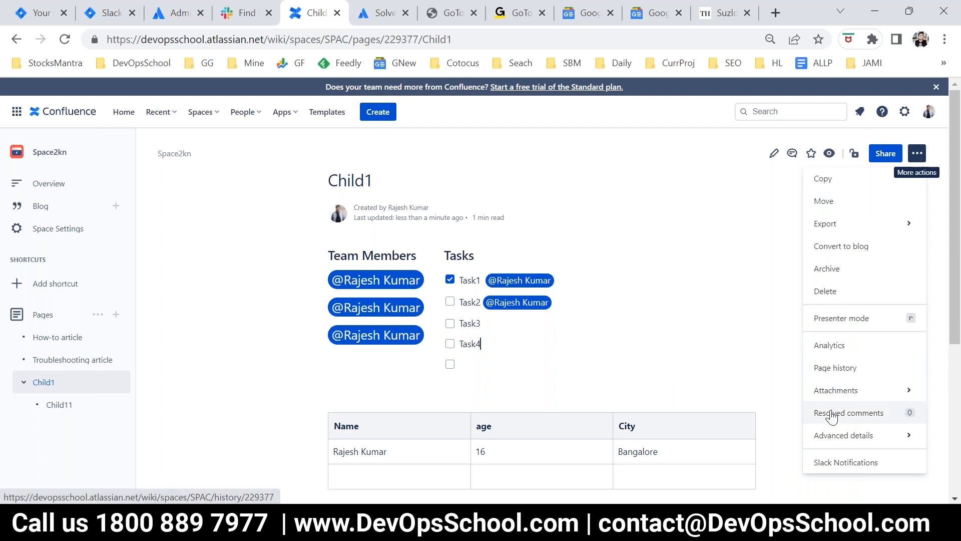
click(834, 370)
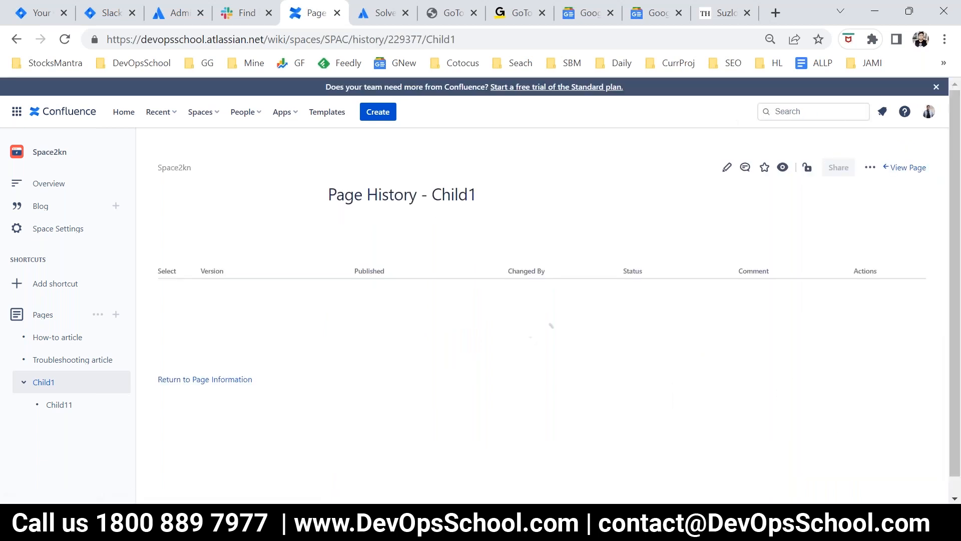
scroll(367, 387, down, 2)
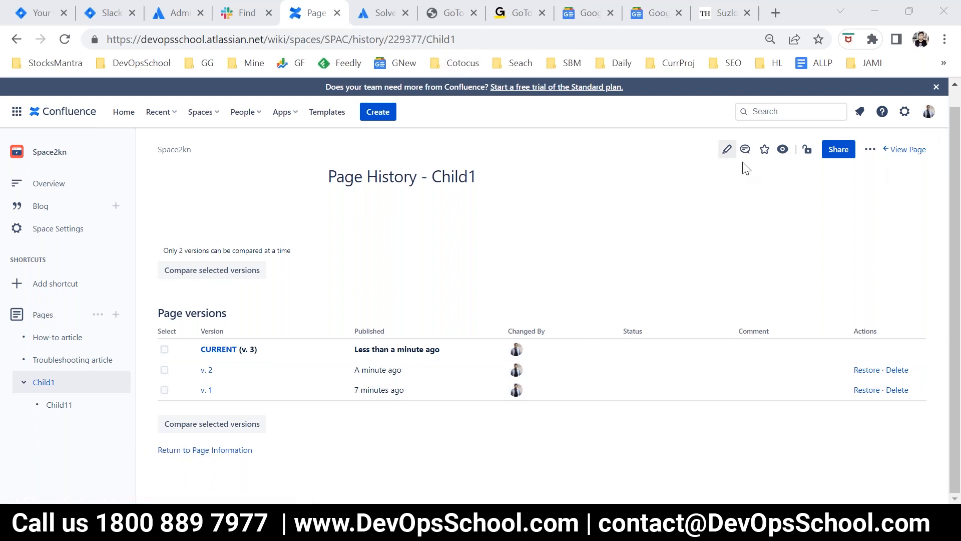
click(901, 150)
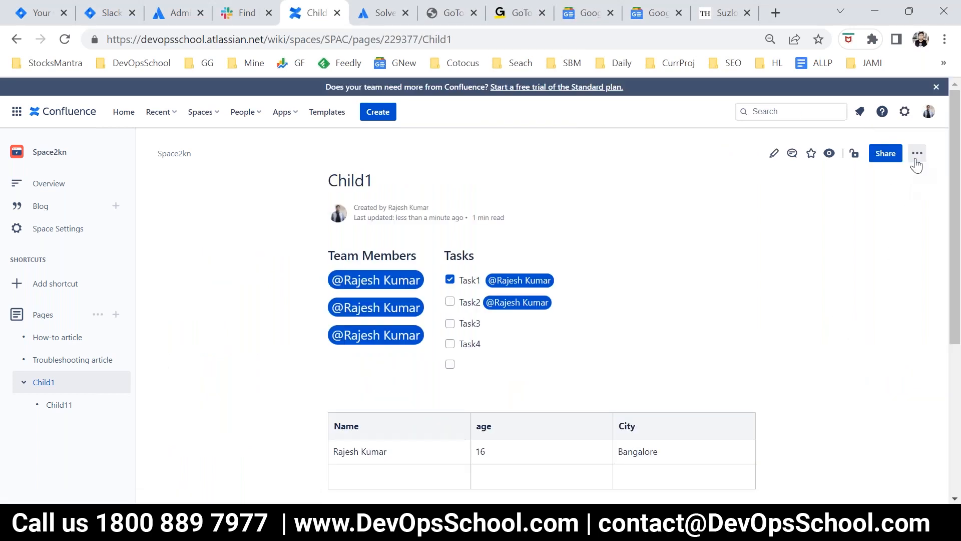
Step: Open the file attachments page of Child1
scroll(405, 347, down, 5)
scroll(418, 418, up, 5)
click(920, 159)
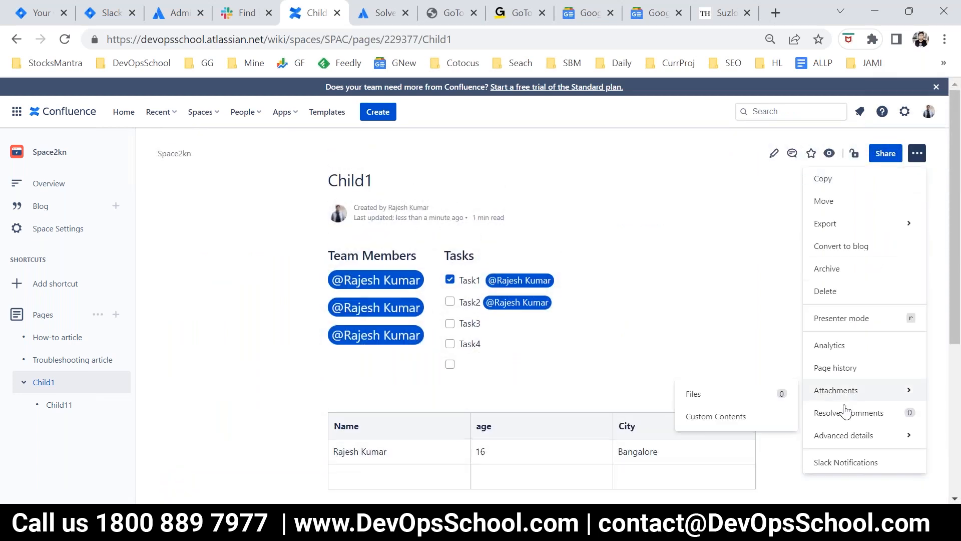
scroll(846, 401, down, 3)
mouse_move(837, 242)
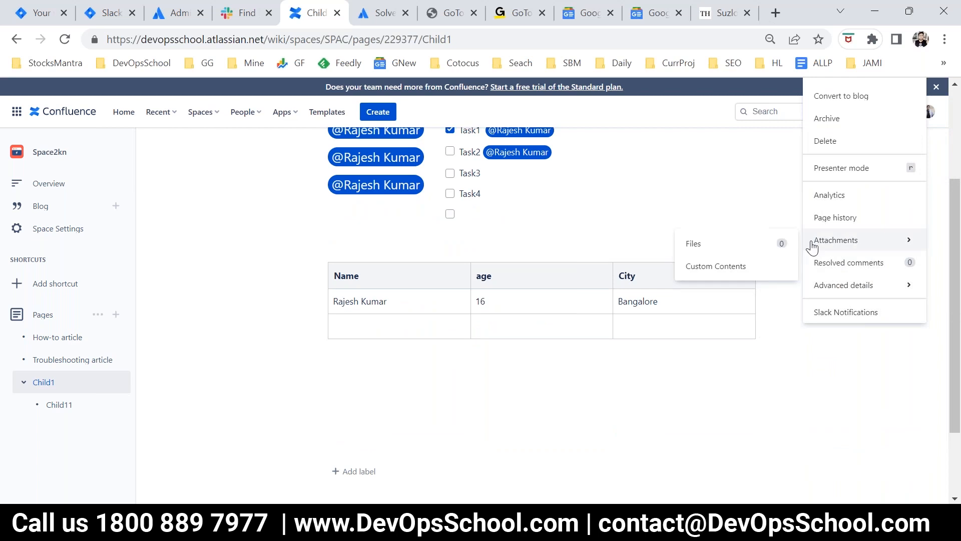
click(702, 245)
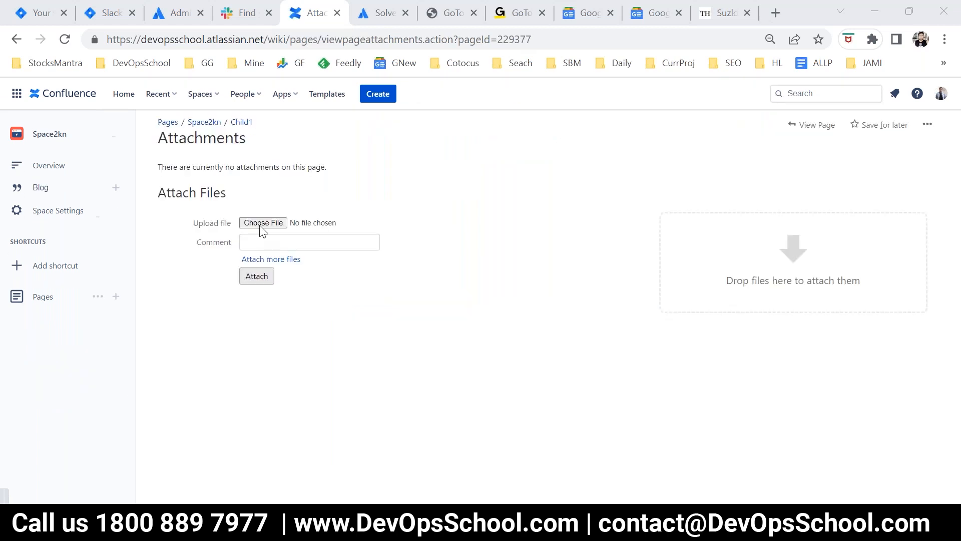
Step: Attach DevOps Engineer.pdf from the Downloads folder to Child1 with the comment "Some PDF"
click(263, 223)
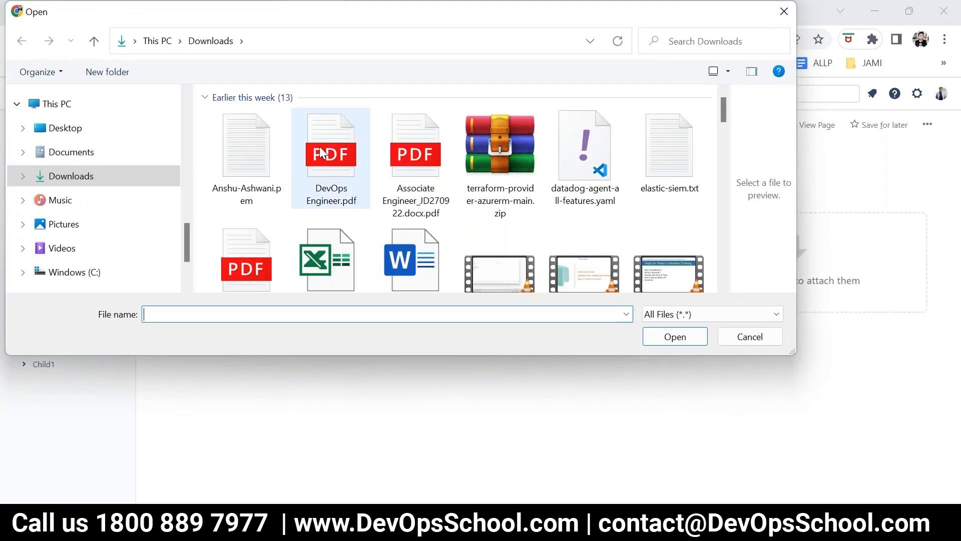
click(323, 153)
click(682, 341)
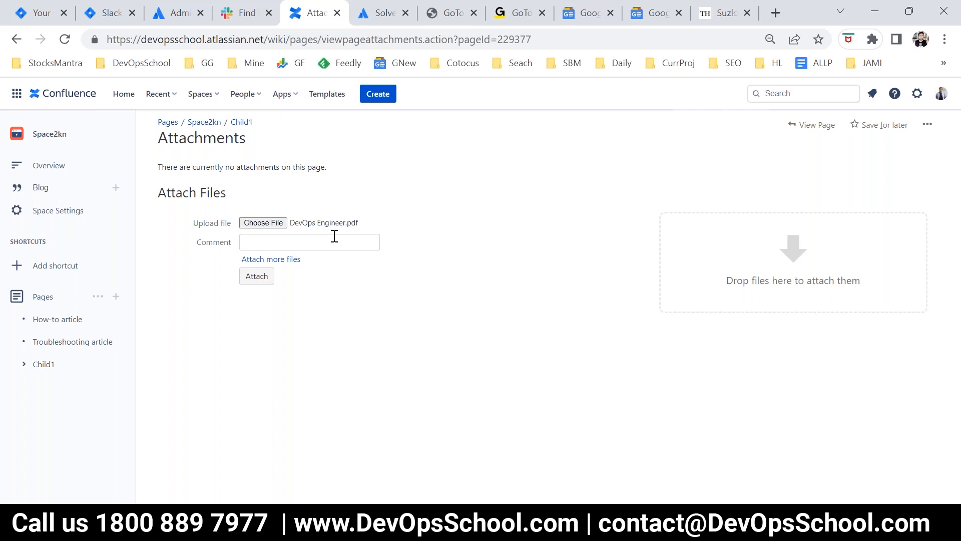
click(261, 241)
triple_click(261, 241)
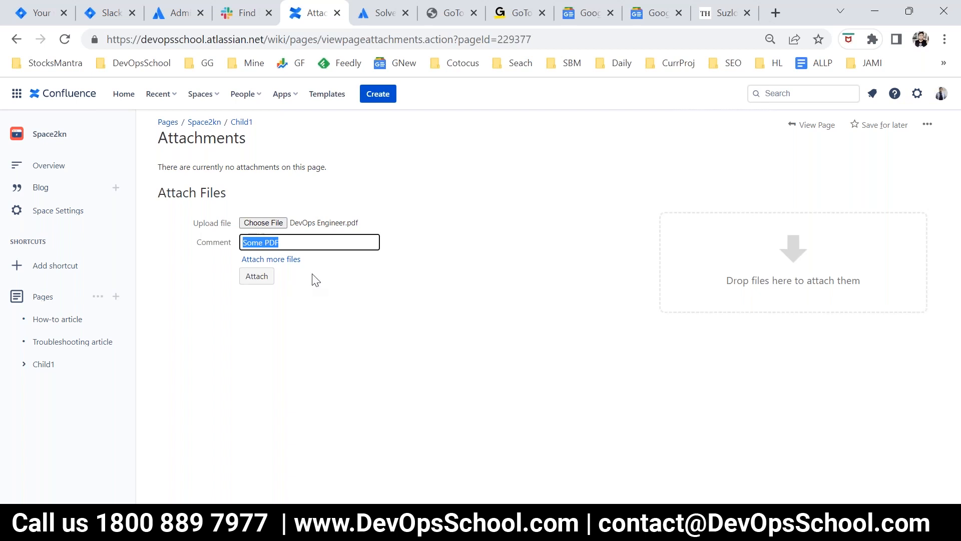
click(253, 279)
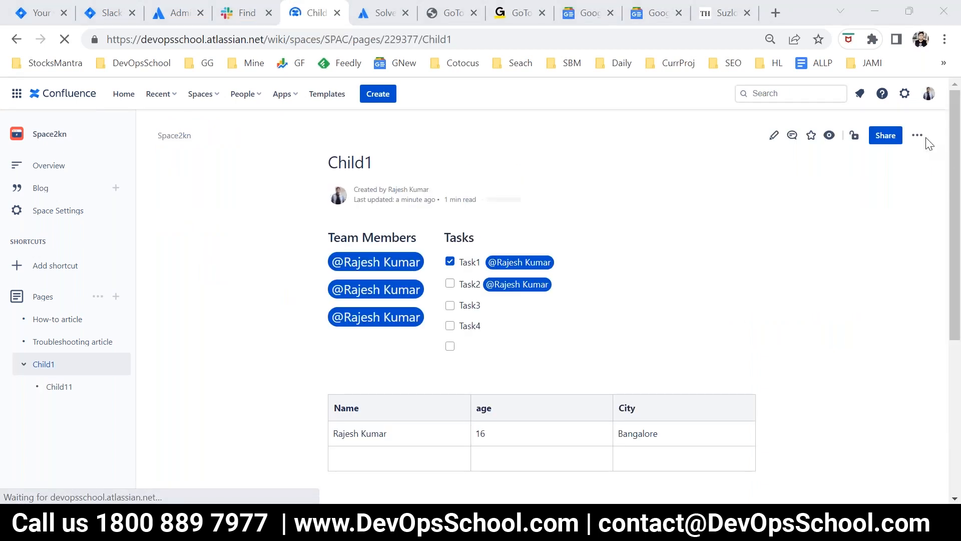
Step: Return to Child1, check its attached files through the page actions, and go back to the page
click(922, 137)
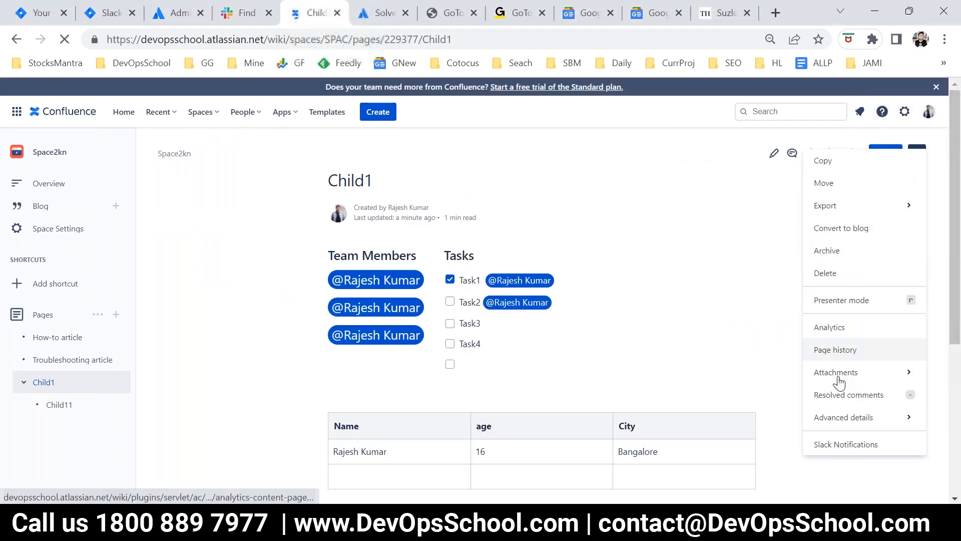
mouse_move(841, 378)
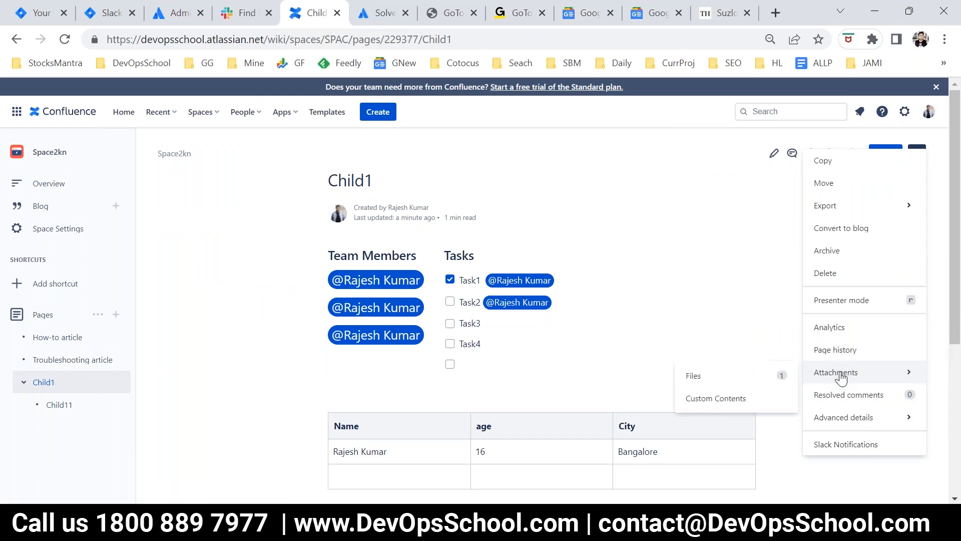
click(779, 382)
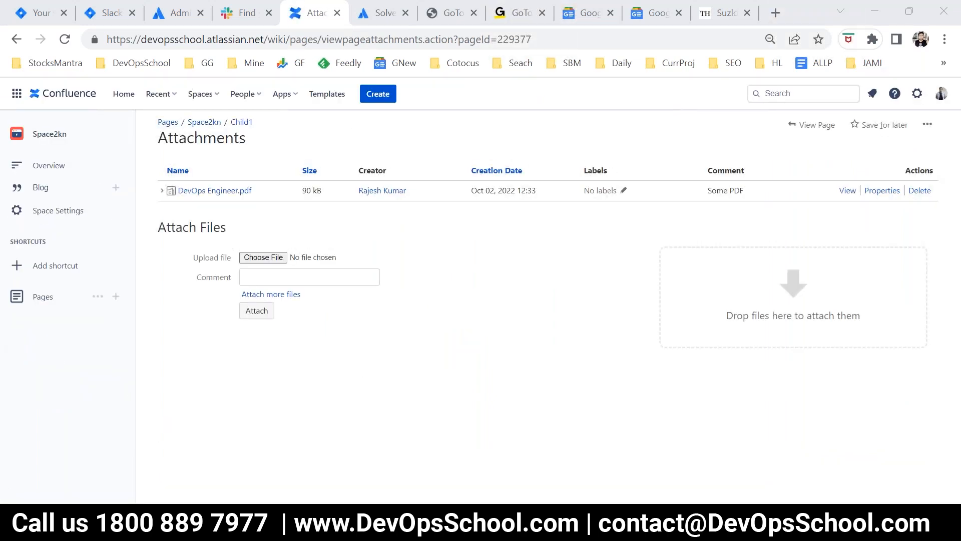
click(240, 126)
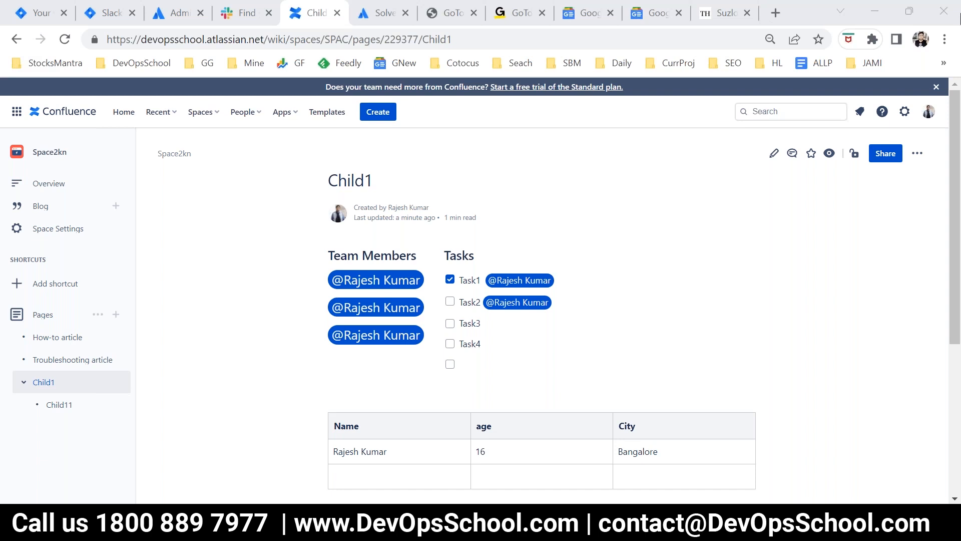
Step: Edit Child1, insert an Attachments list below the last two-column layout, and publish the page
click(774, 153)
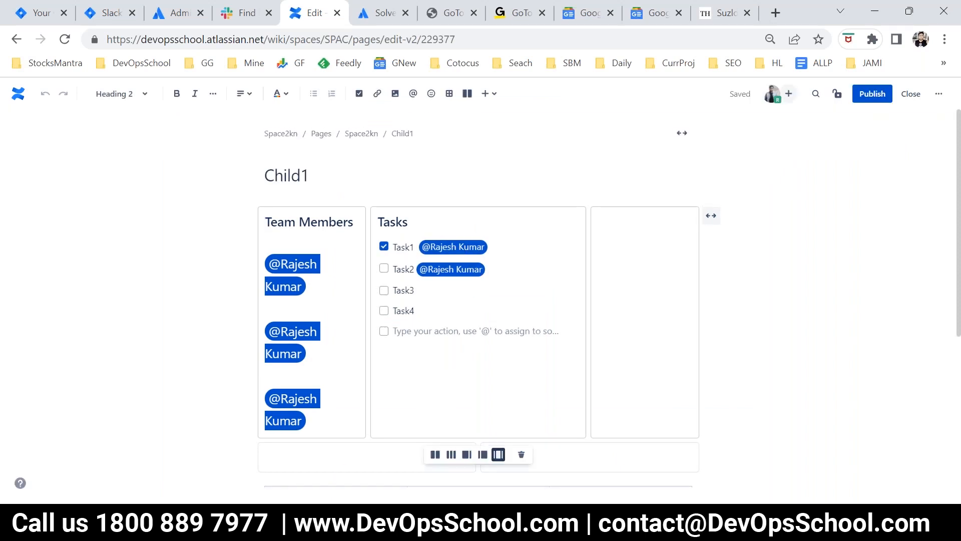
scroll(313, 412, down, 5)
click(290, 355)
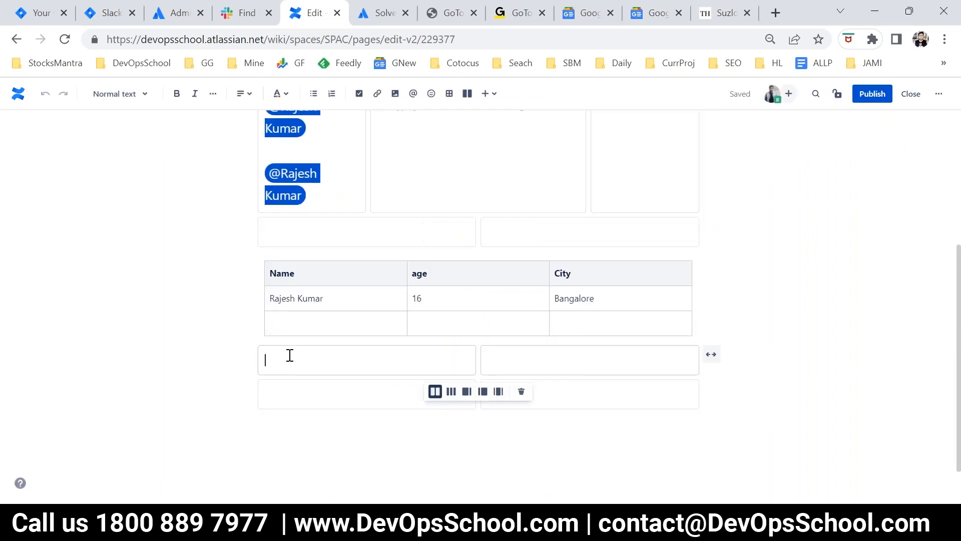
click(320, 399)
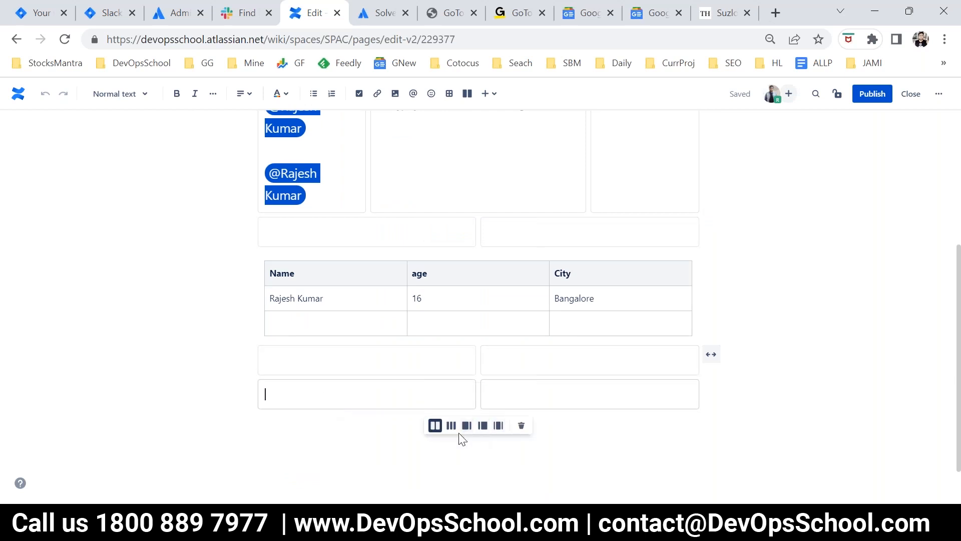
click(328, 427)
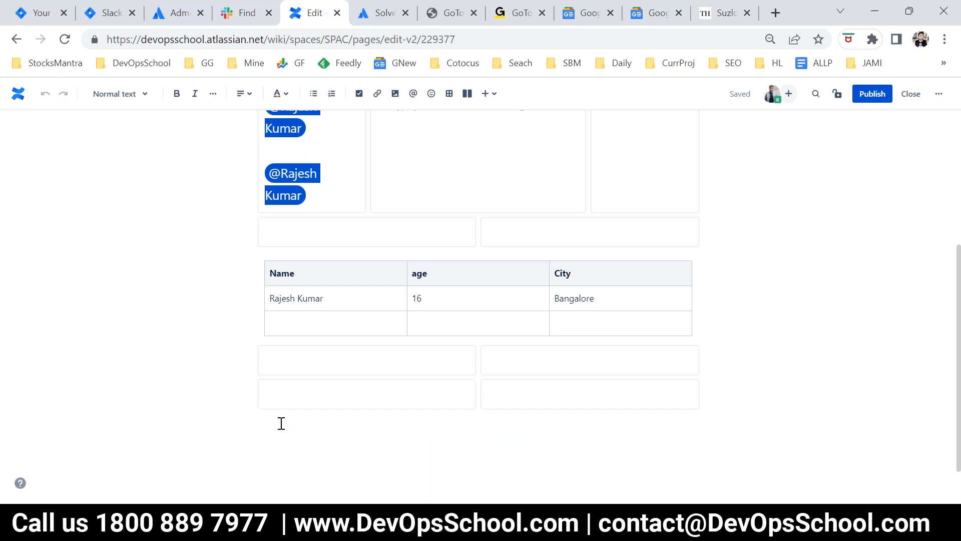
click(490, 95)
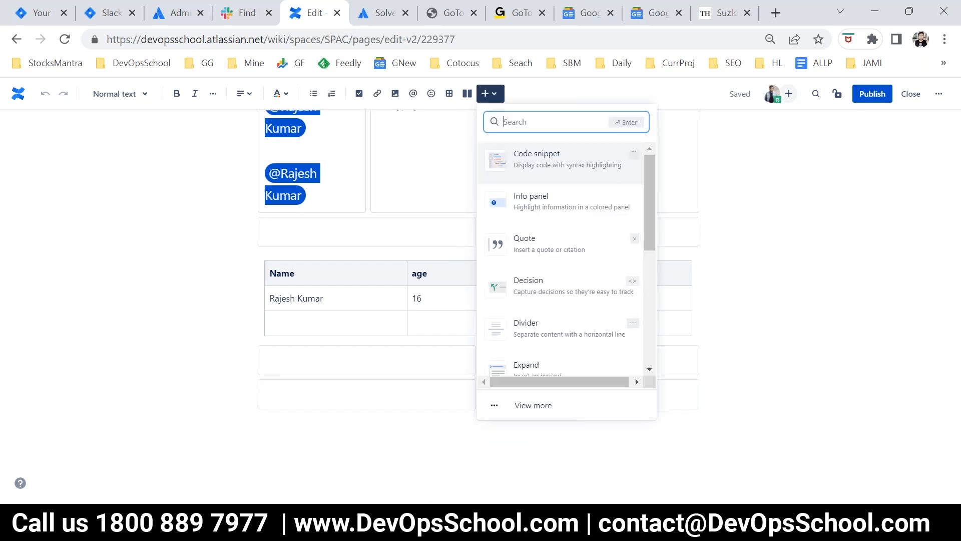
text(att)
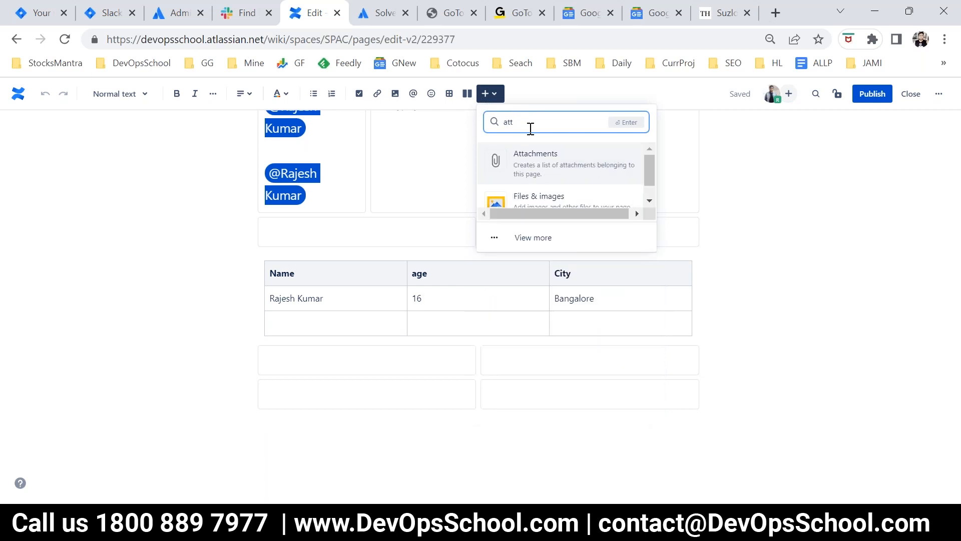
key(Return)
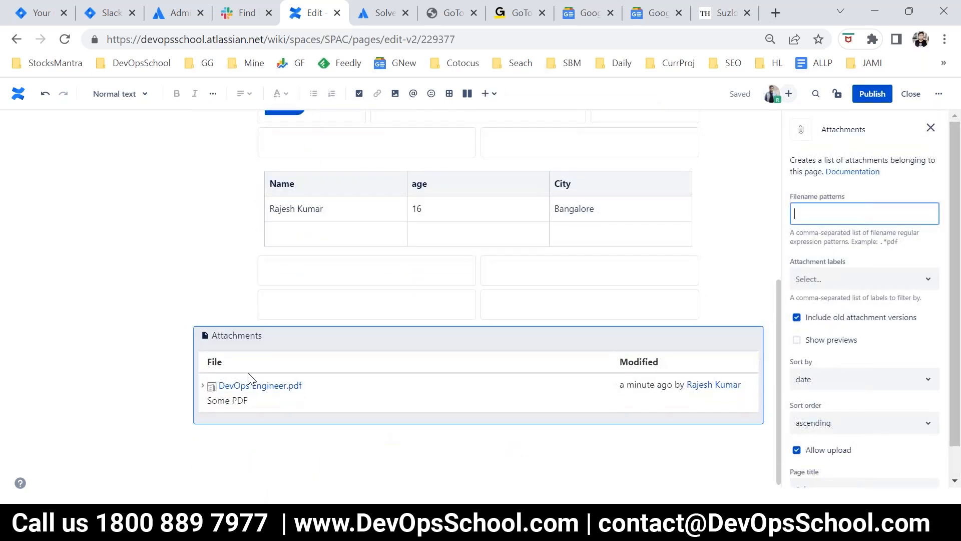
click(874, 102)
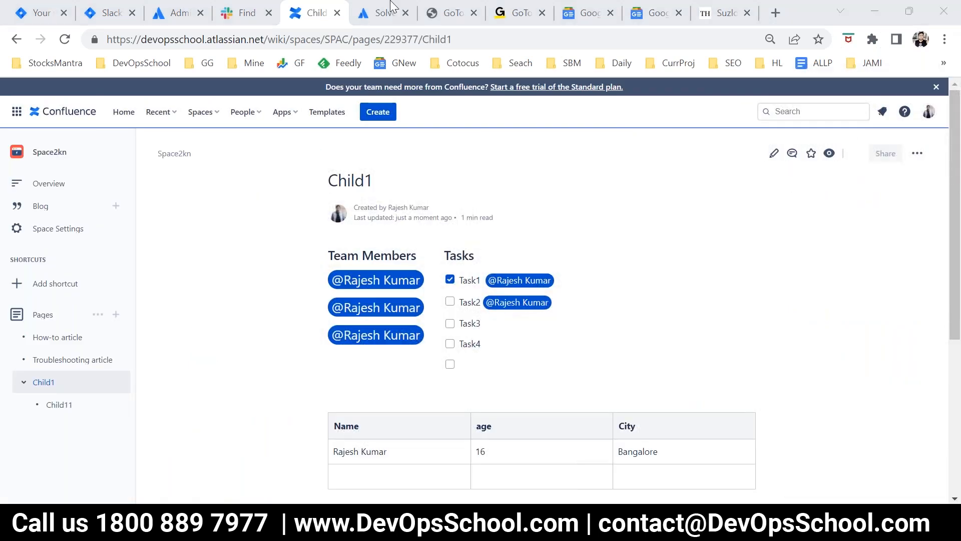
Step: Examine the published attachments list on Child1 and its file upload option without uploading anything
scroll(695, 329, down, 8)
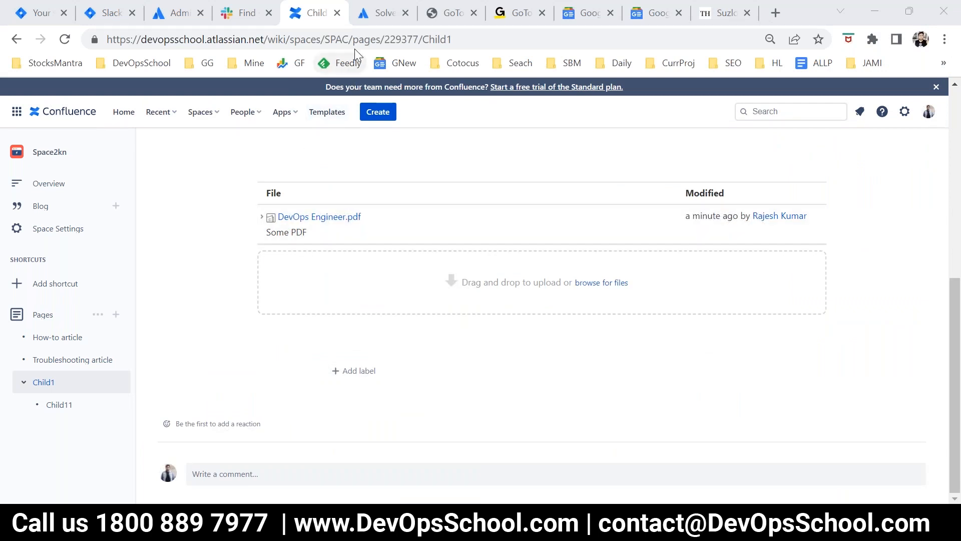
click(600, 289)
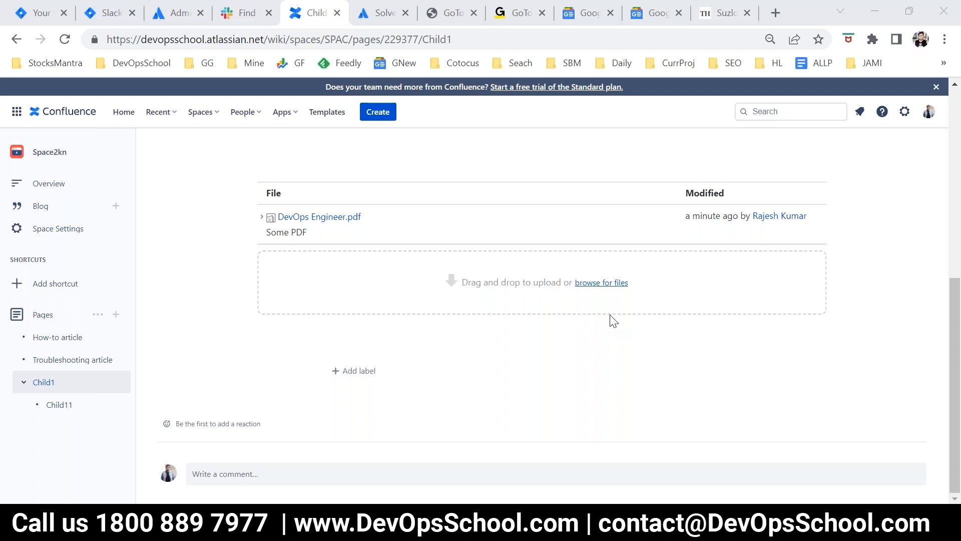
key(Escape)
scroll(701, 356, up, 8)
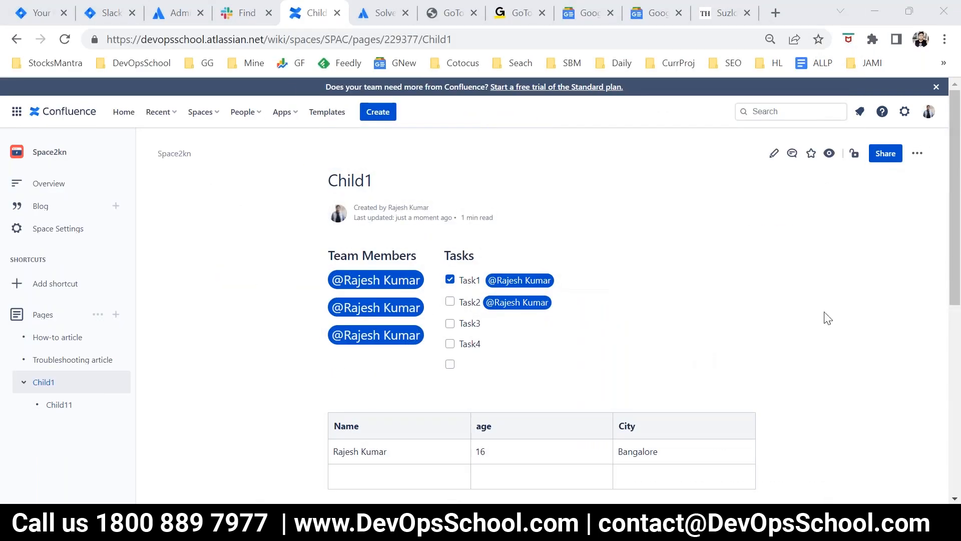
Step: Edit Child1 and insert a code snippet below the attachments list, filled with eight lines of placeholder text starting with "hfdsfsd"
click(774, 153)
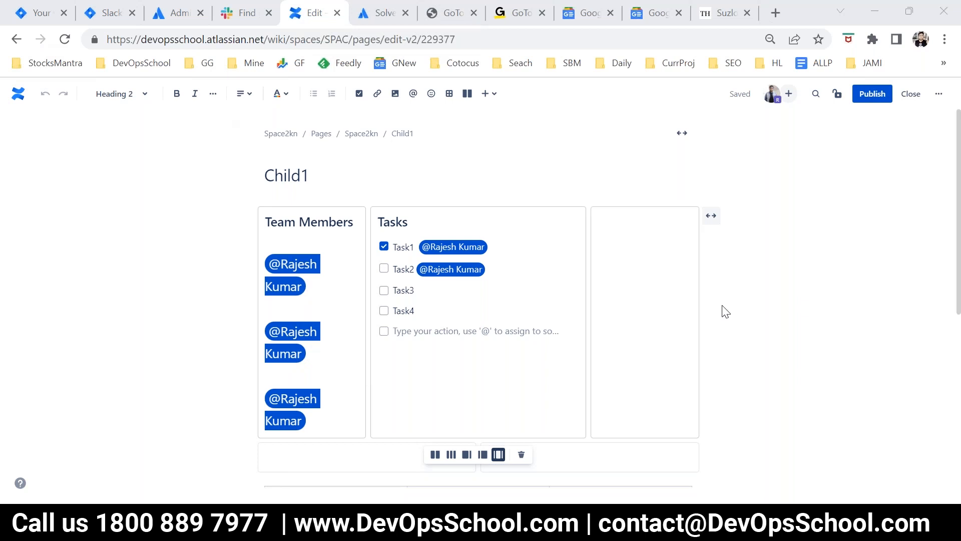
scroll(633, 393, down, 7)
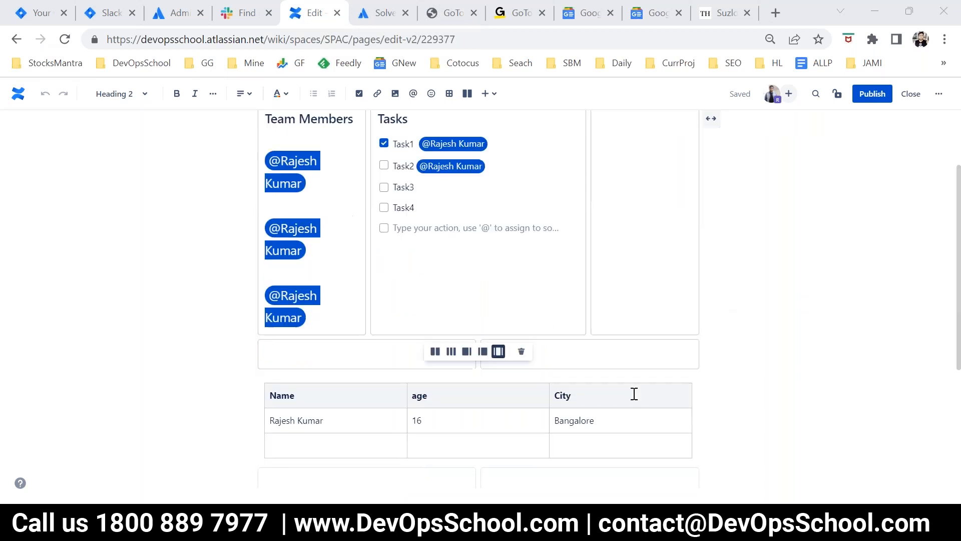
click(255, 435)
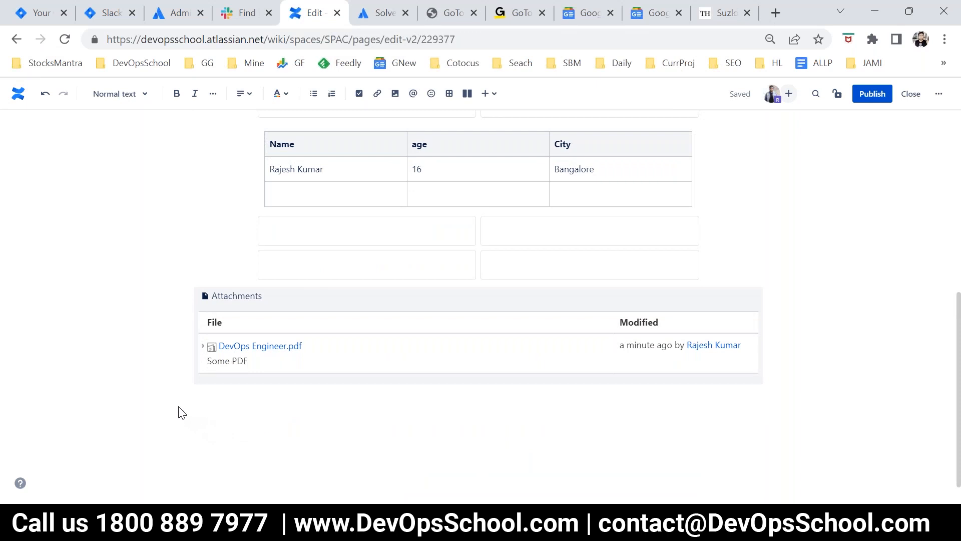
click(490, 94)
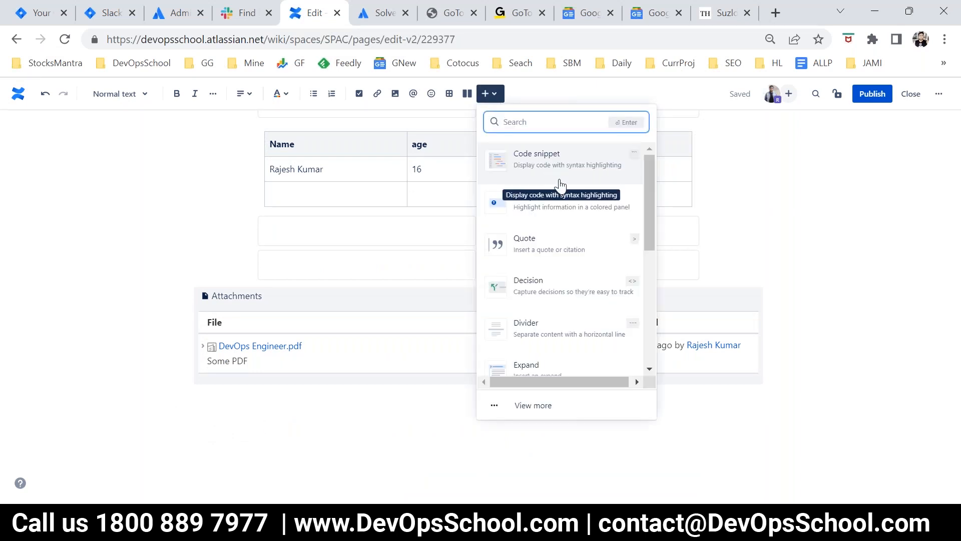
click(495, 157)
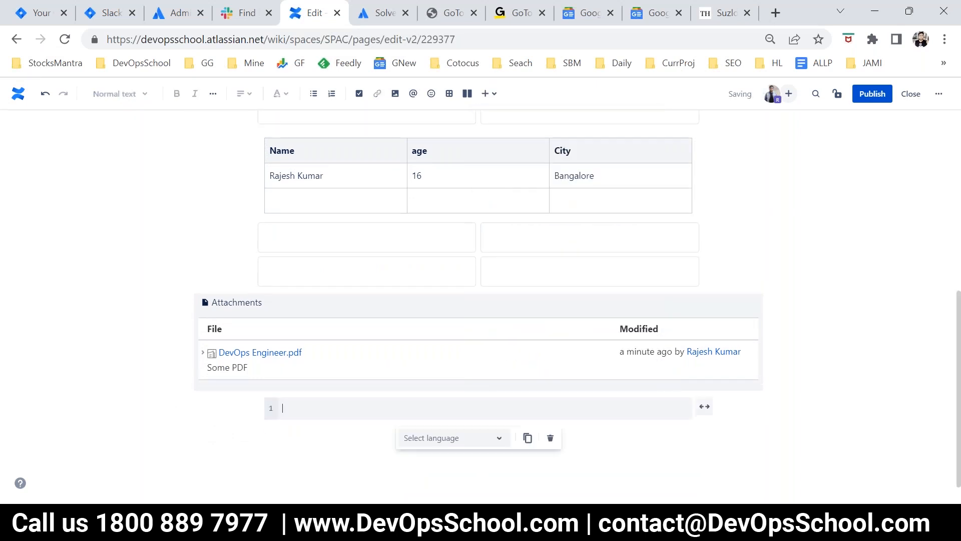
text(hfds)
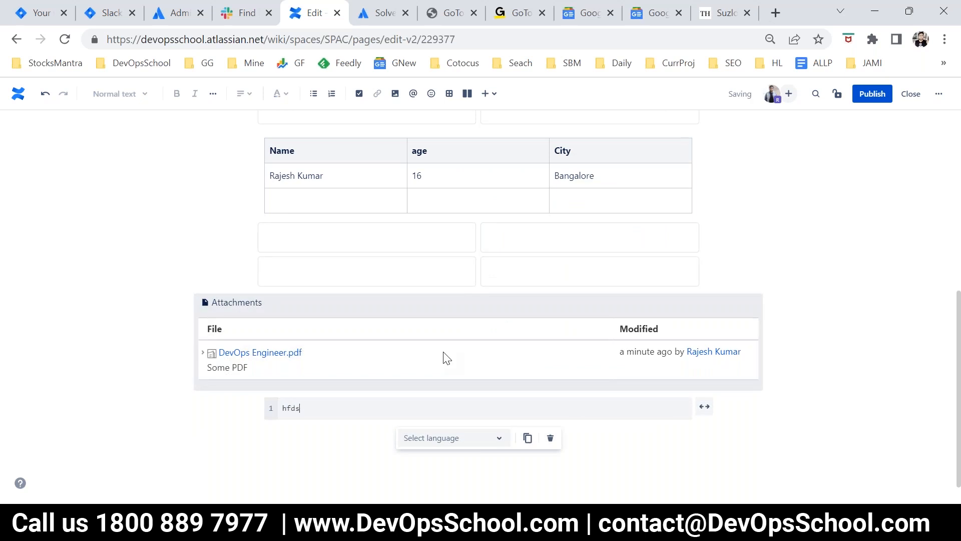
text(fsd sdf sfsd f sdf dsf sd f)
scroll(443, 352, down, 1)
Step: Browse the full list of insertable elements, search for "ver", and insert a Version Report macro with its default settings below the code snippet
click(219, 466)
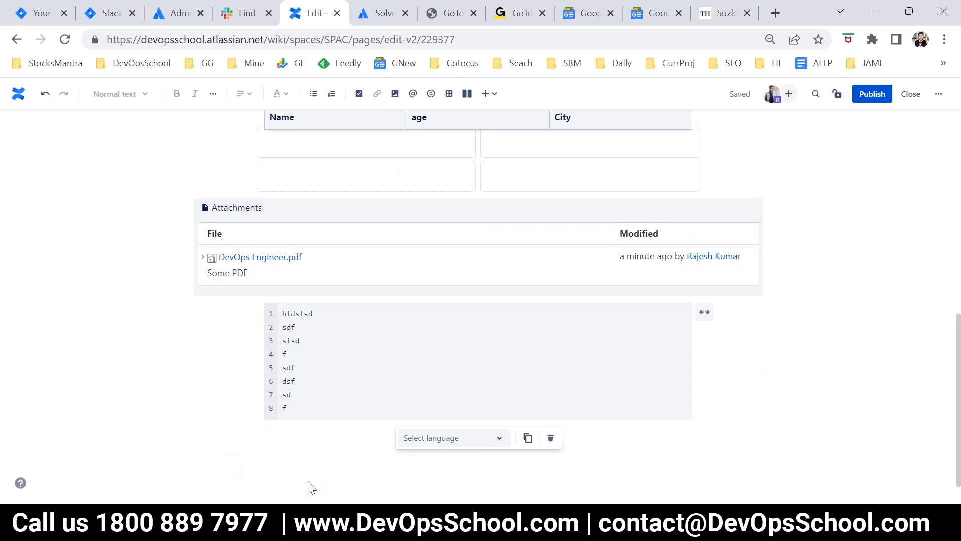
click(281, 478)
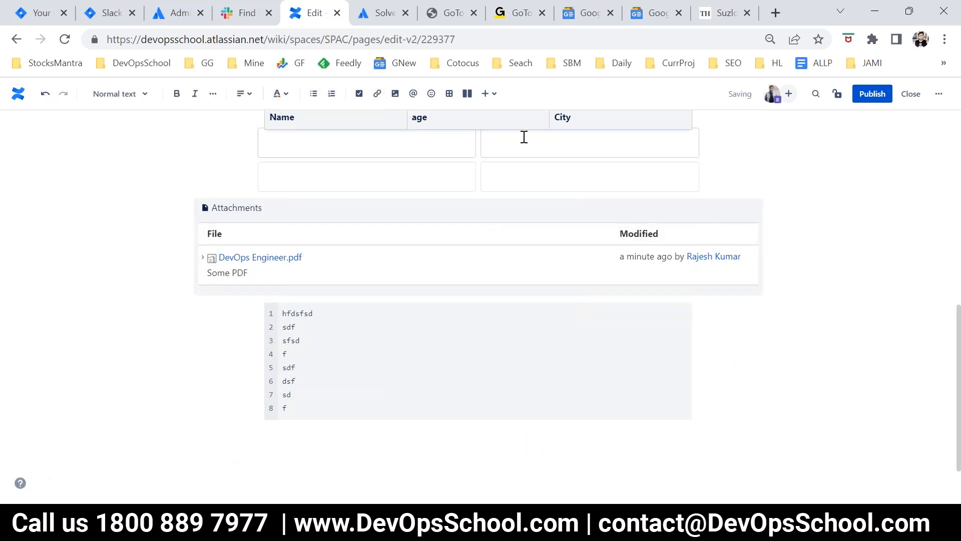
click(492, 95)
scroll(582, 310, down, 3)
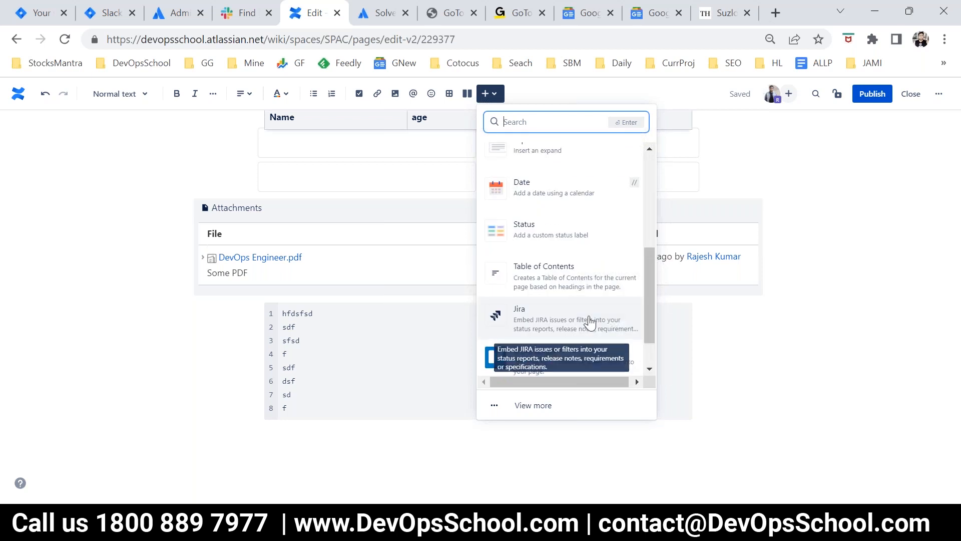
scroll(585, 320, down, 1)
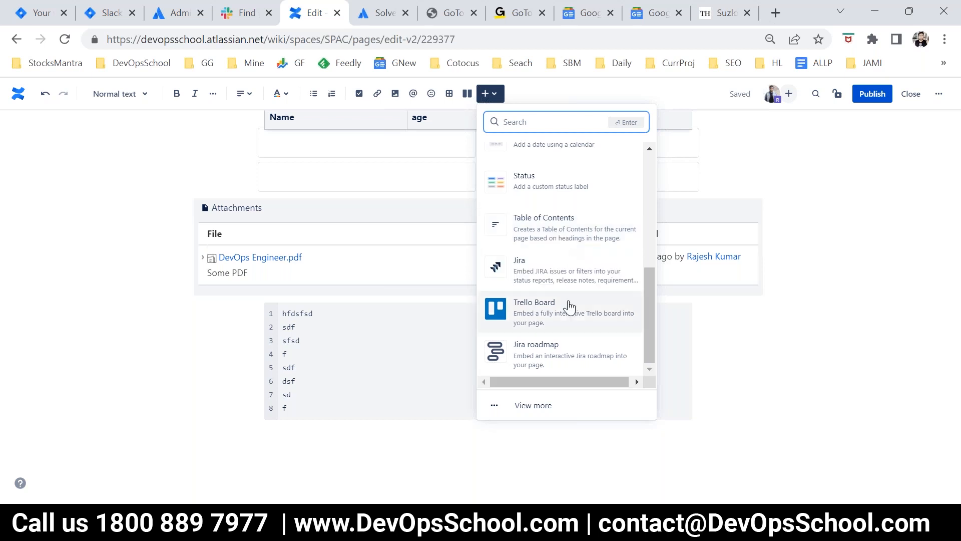
click(555, 405)
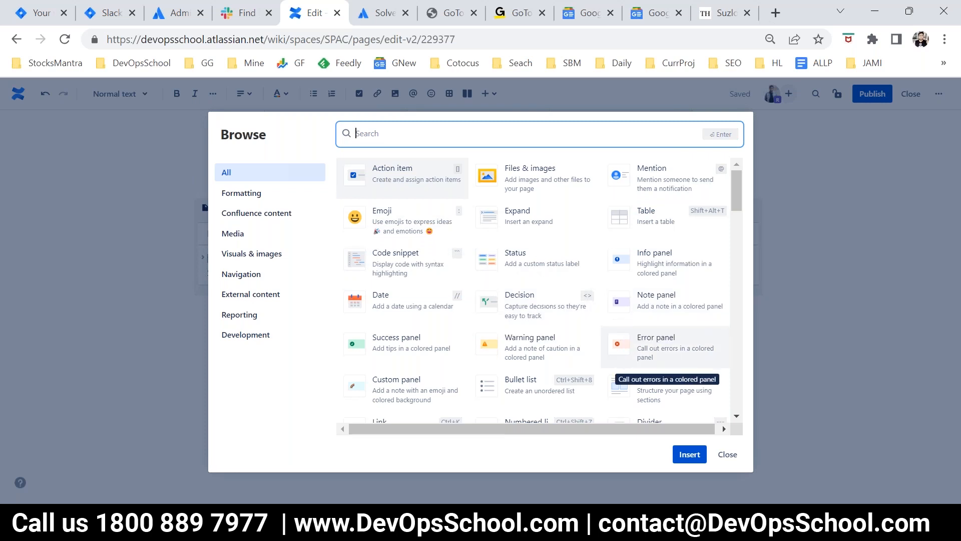
scroll(646, 358, down, 3)
scroll(540, 380, up, 3)
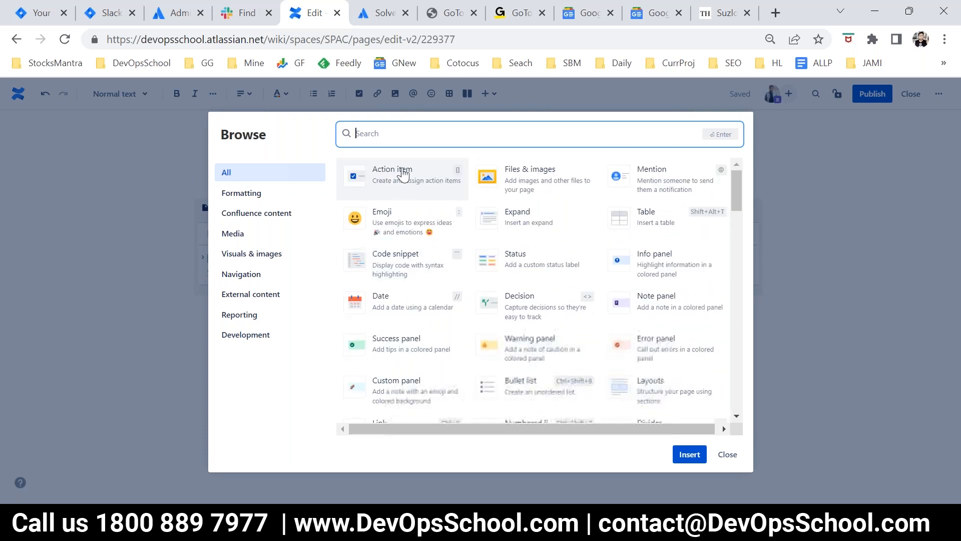
text(ver)
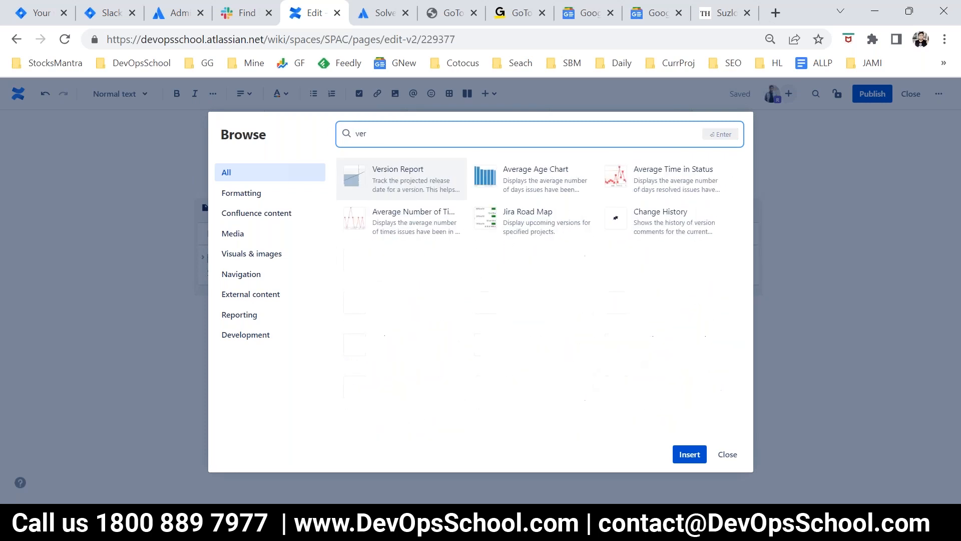
click(422, 199)
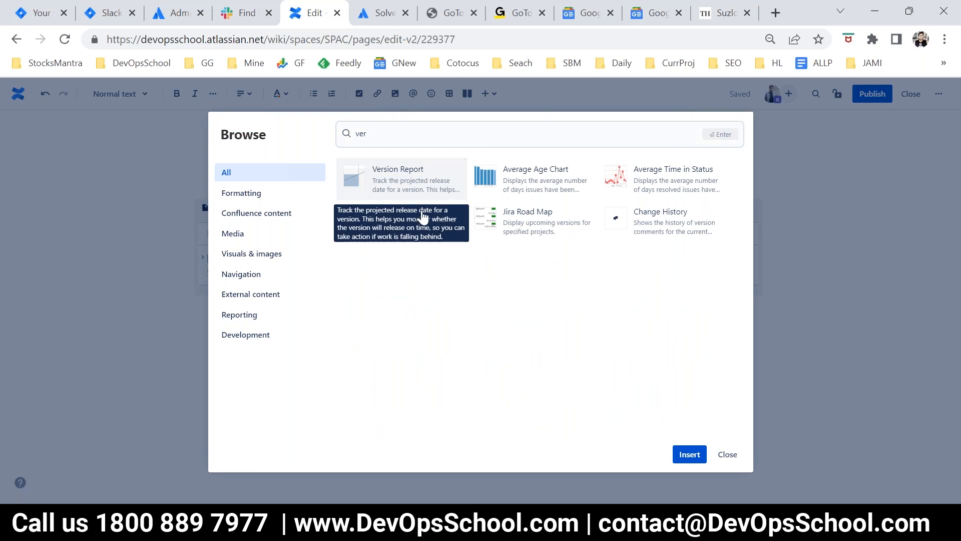
click(693, 458)
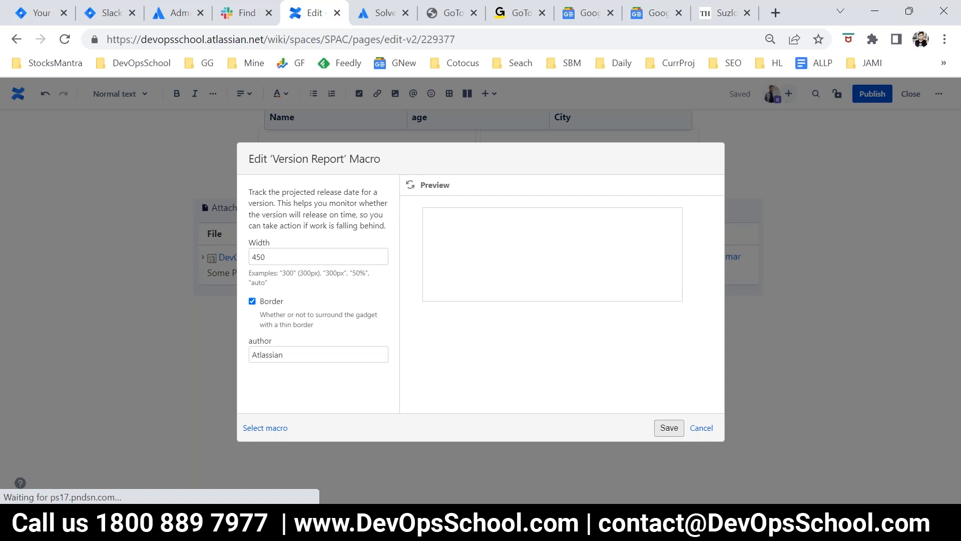
click(668, 428)
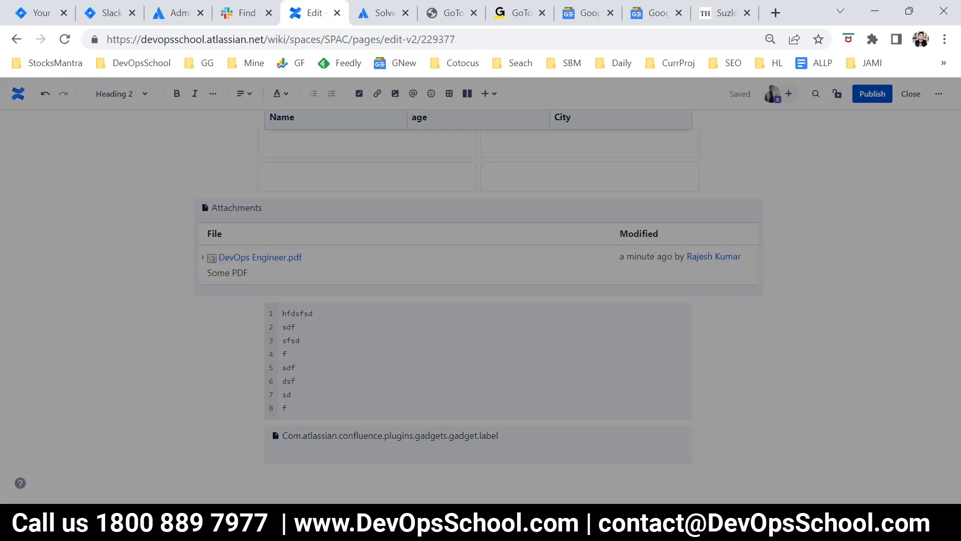
Step: Publish Child1 and review the published page, including the area below the code snippet
scroll(730, 249, down, 5)
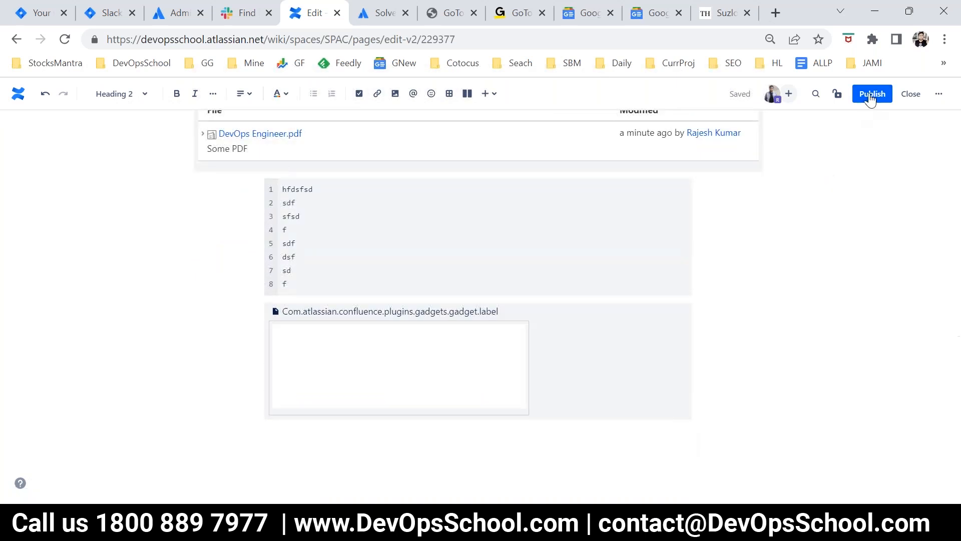
click(872, 94)
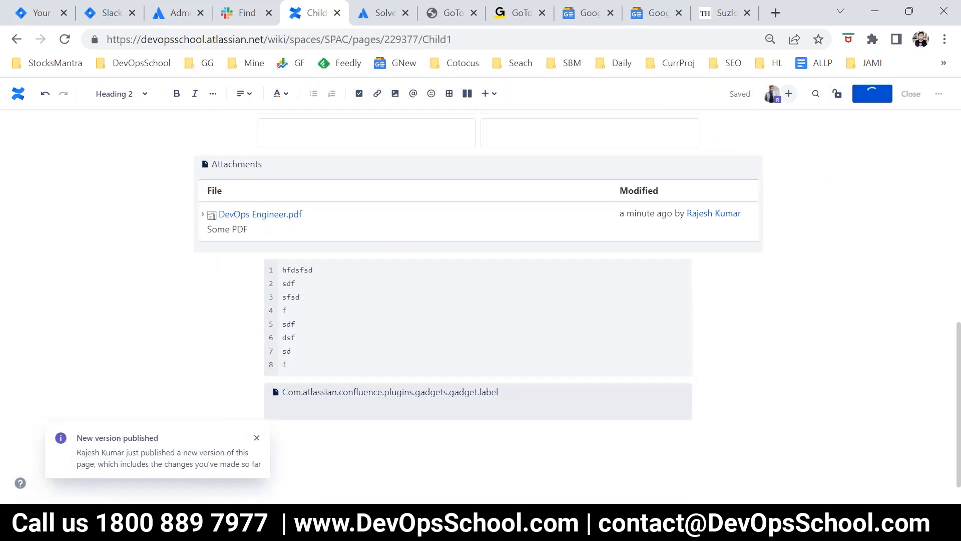
scroll(573, 422, down, 5)
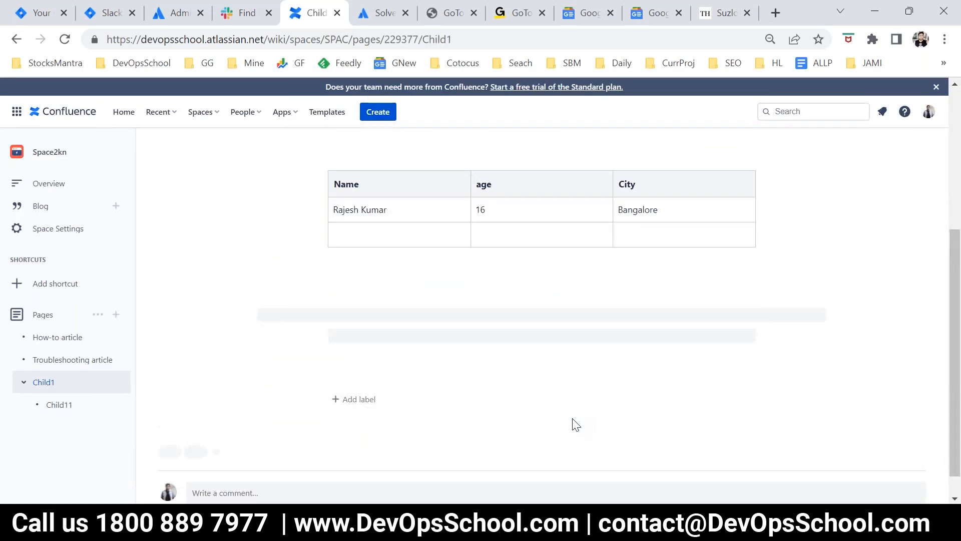
scroll(506, 422, down, 5)
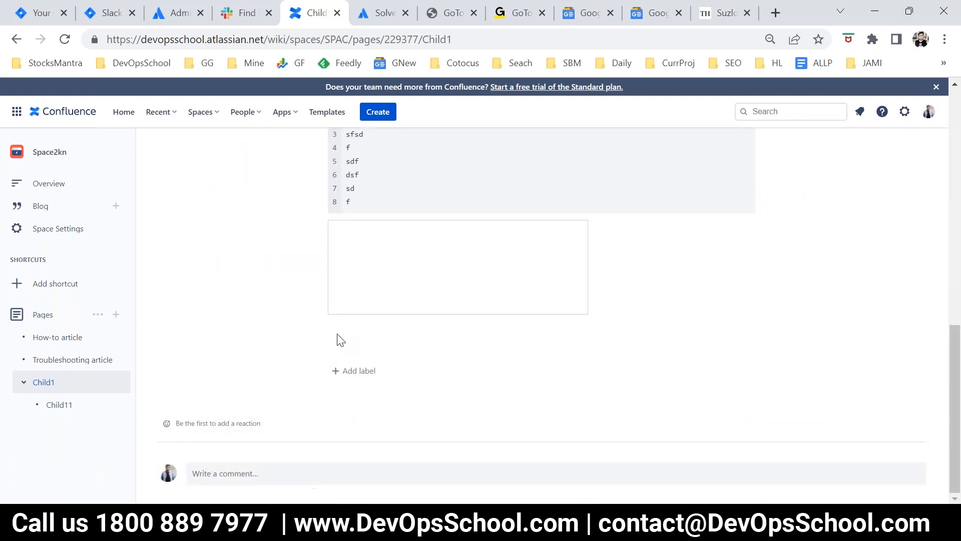
scroll(534, 340, up, 3)
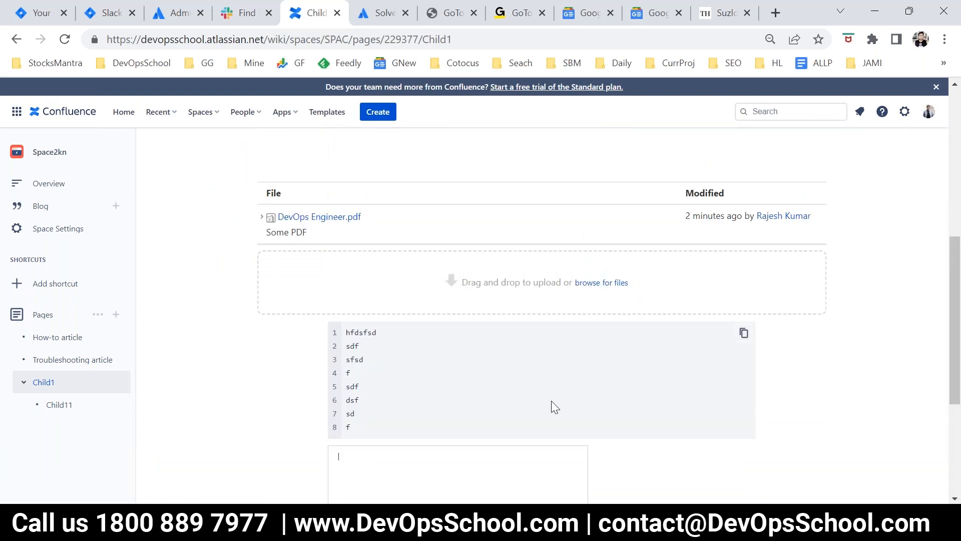
scroll(551, 401, down, 3)
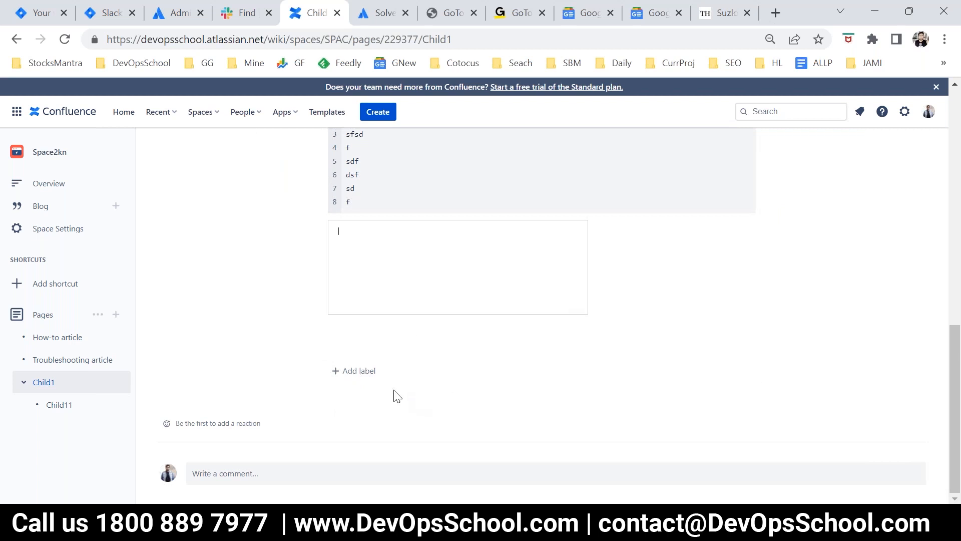
scroll(323, 338, up, 6)
scroll(426, 431, down, 5)
scroll(729, 299, up, 10)
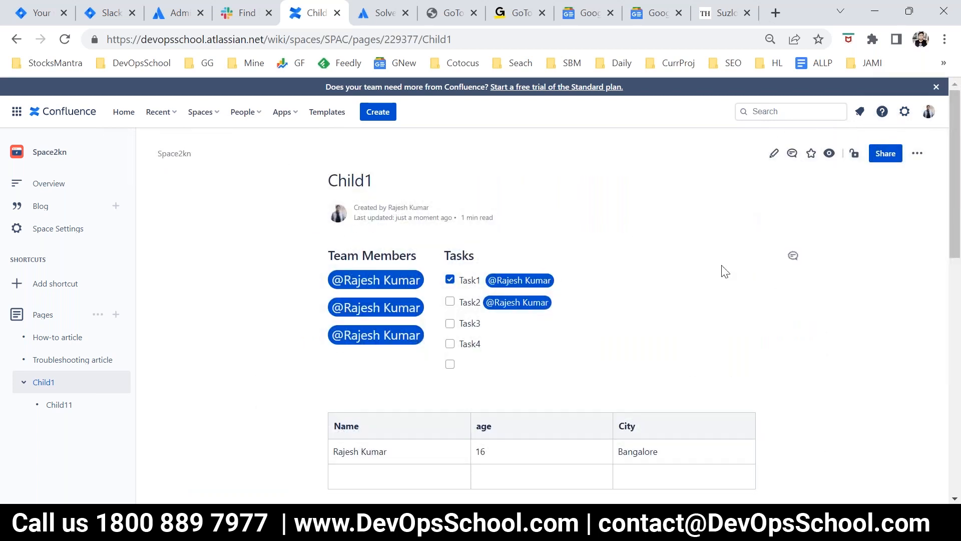
Step: Edit Child1, check the Version Report macro's version options without saving, and delete the macro
click(773, 153)
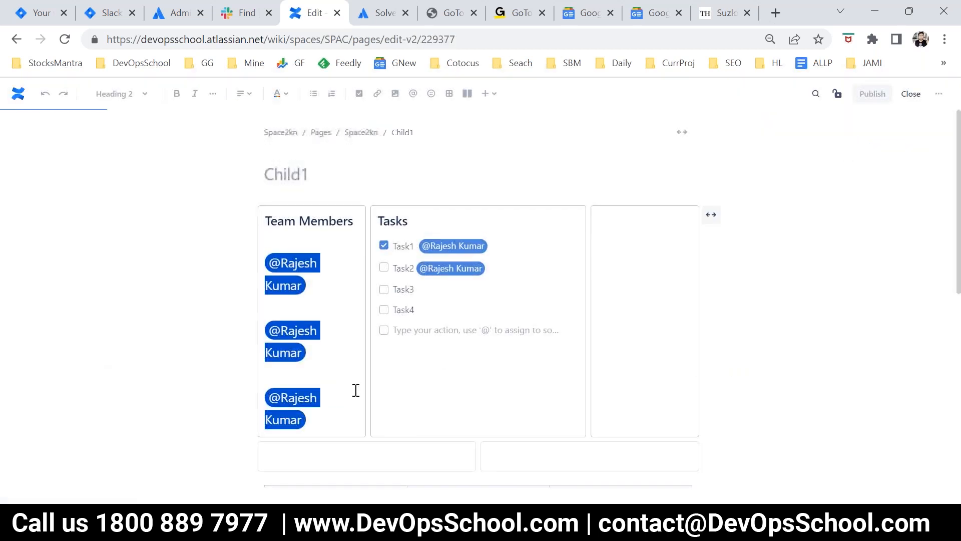
scroll(360, 395, down, 10)
scroll(354, 421, down, 3)
click(348, 361)
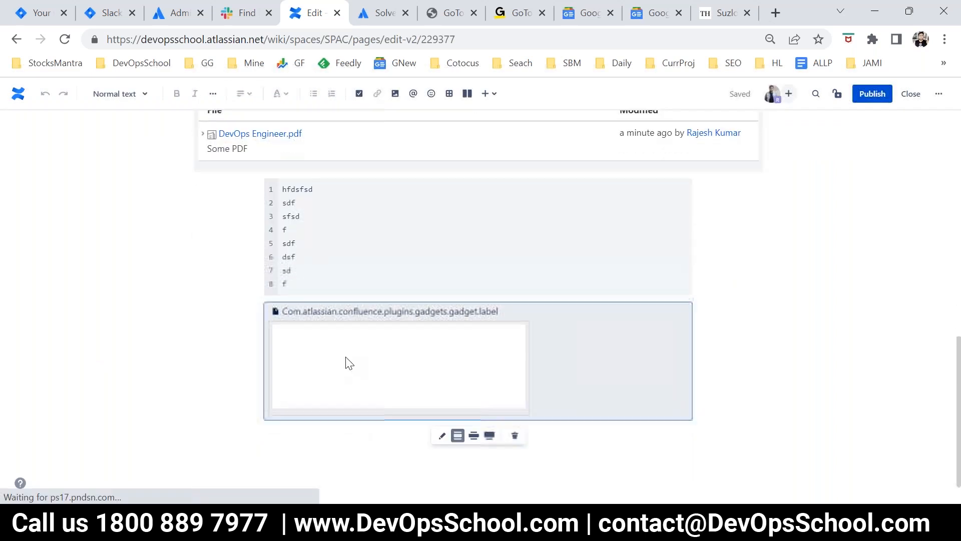
click(441, 435)
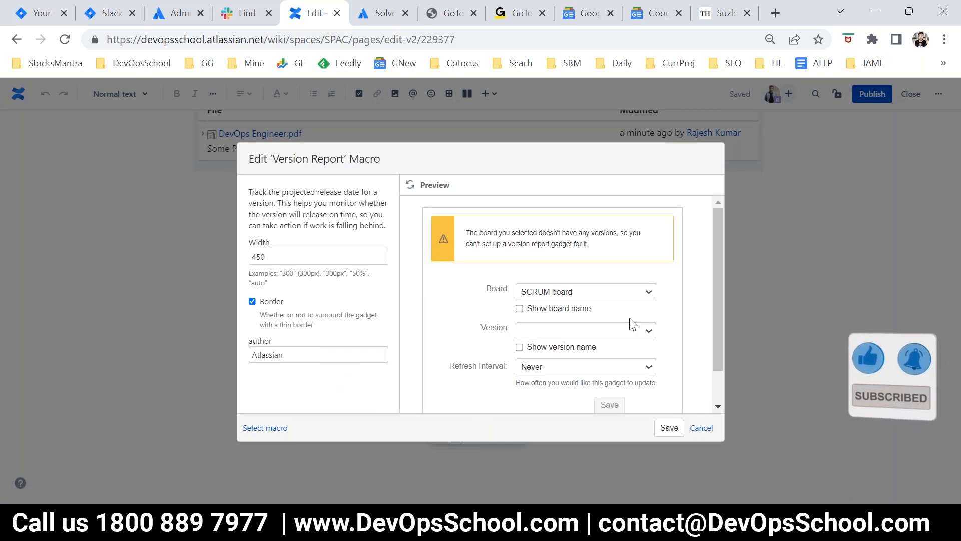
click(646, 332)
click(643, 334)
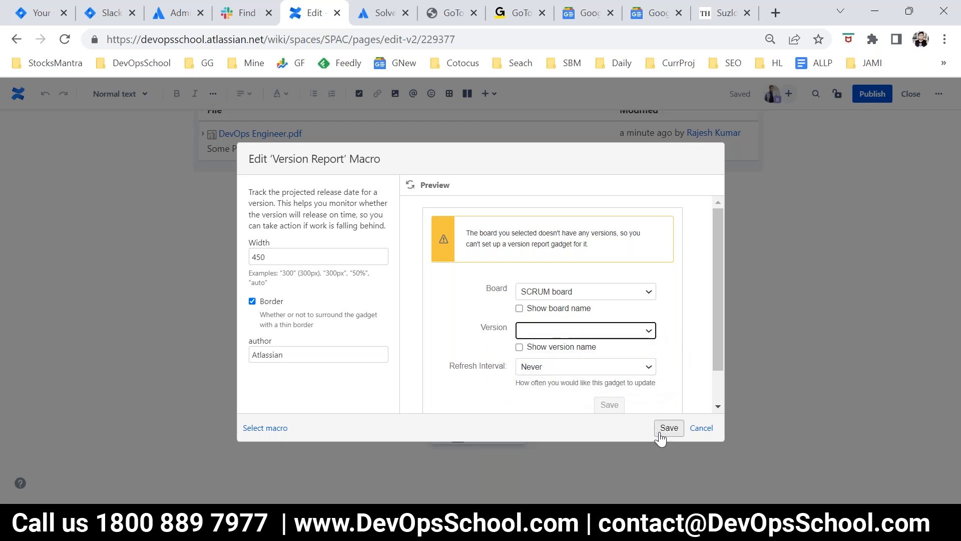
click(697, 429)
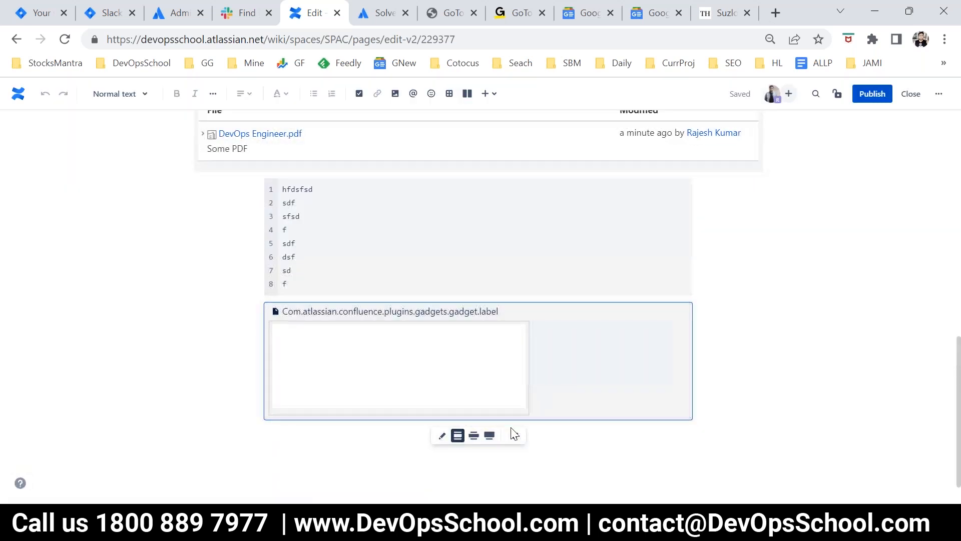
click(514, 435)
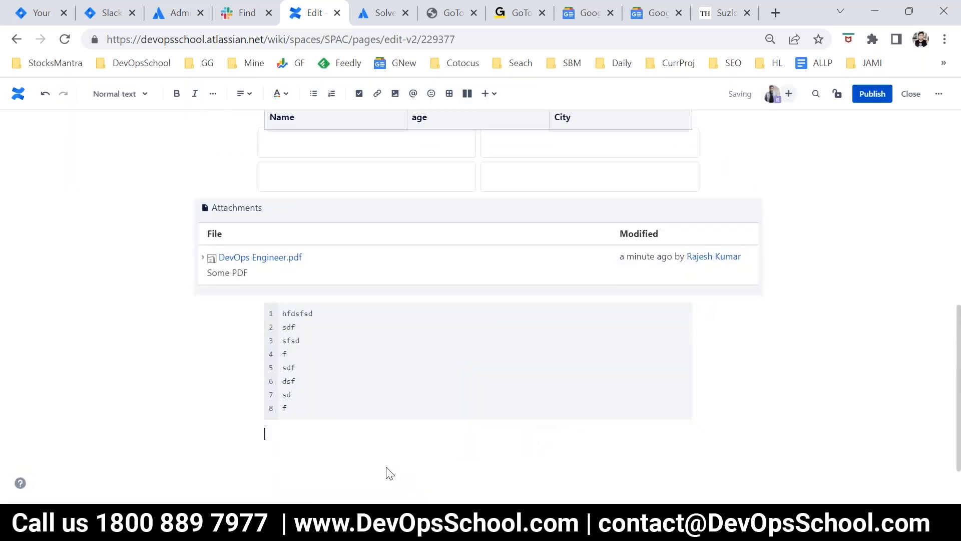
Step: Insert a Change History macro below the code snippet, then publish Child1 and view its version table
click(488, 94)
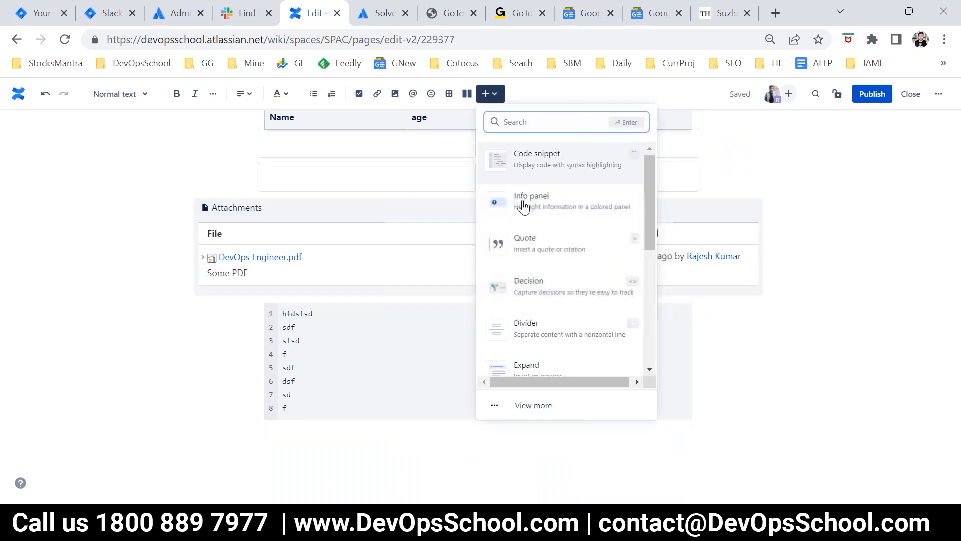
text(versio)
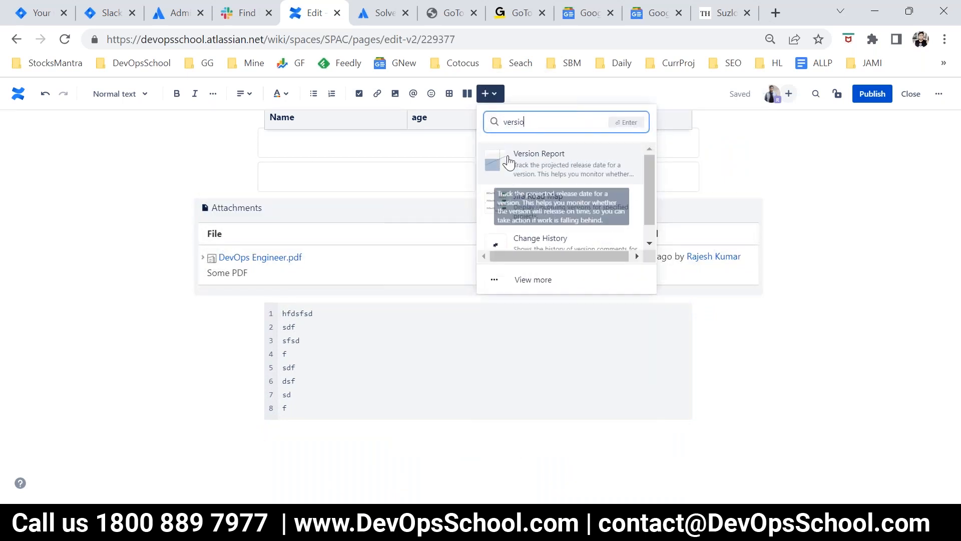
scroll(583, 231, down, 1)
key(Escape)
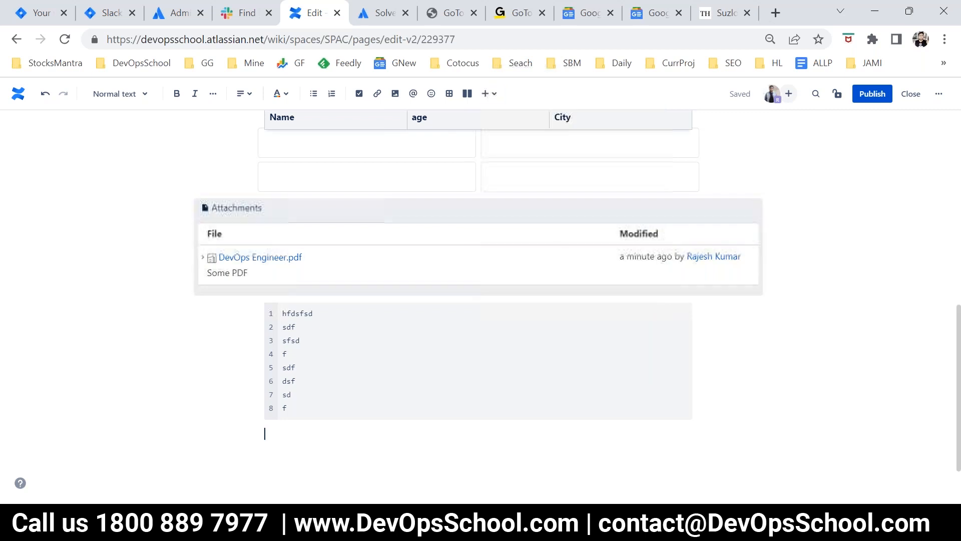
click(863, 95)
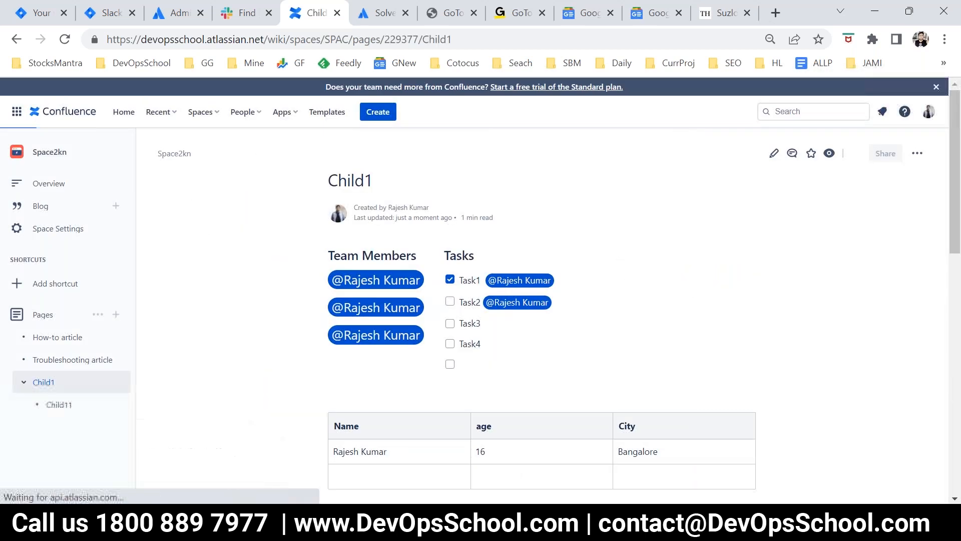
scroll(543, 365, down, 10)
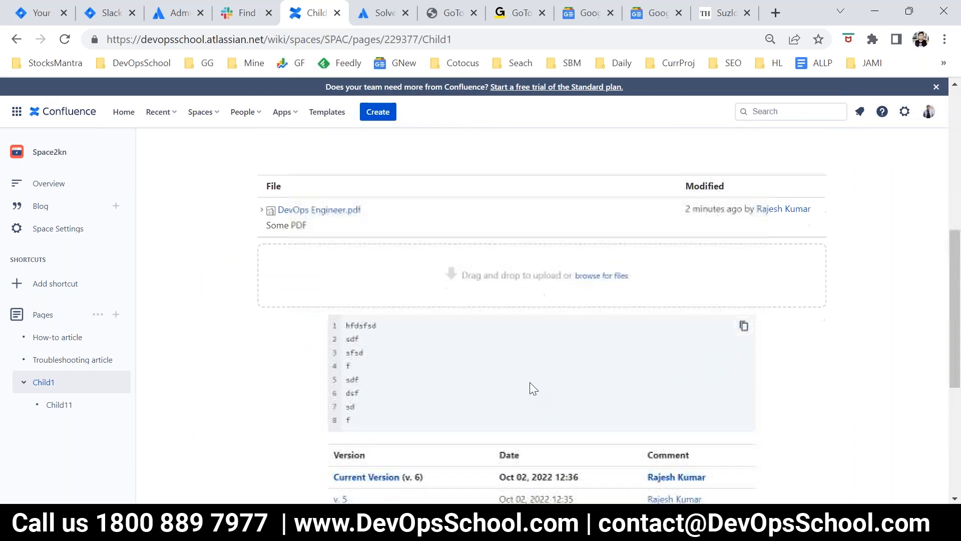
scroll(530, 382, down, 6)
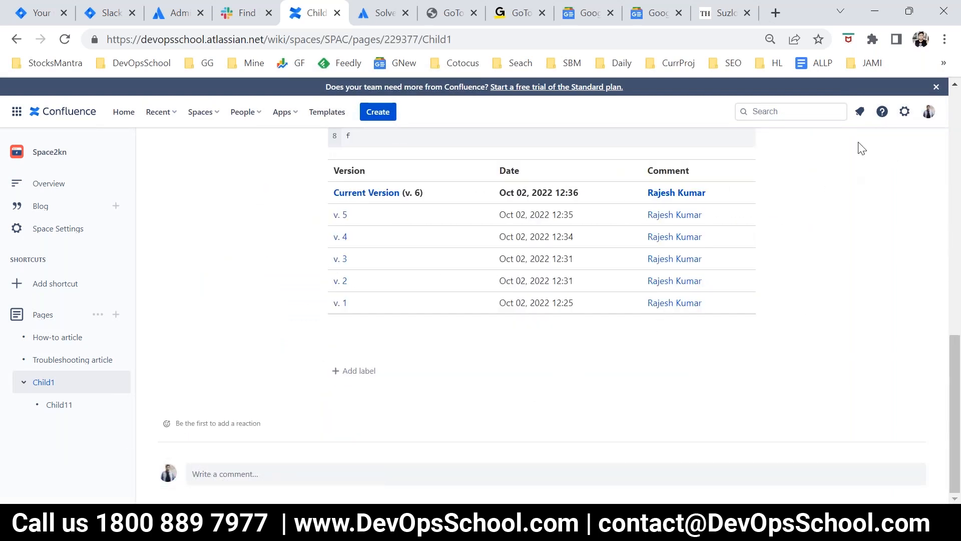
Step: Edit Child1, place the cursor below the Change History macro, and browse the insertable Visuals & images and Media elements
scroll(871, 265, up, 15)
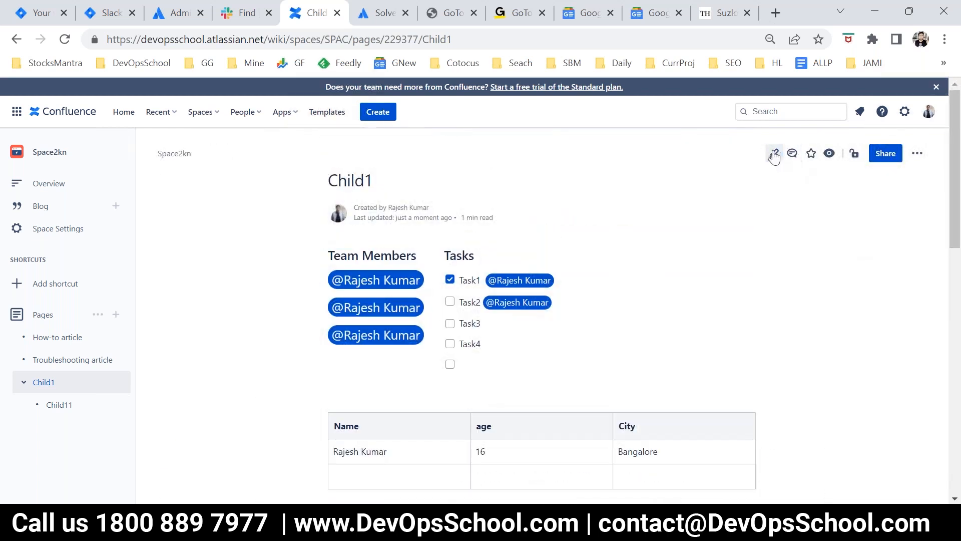
click(775, 153)
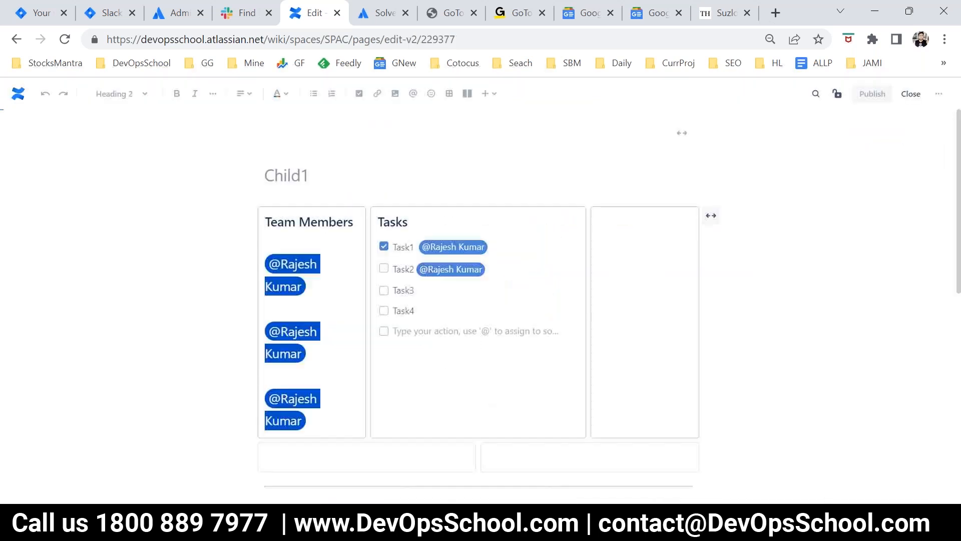
scroll(475, 316, down, 10)
click(470, 437)
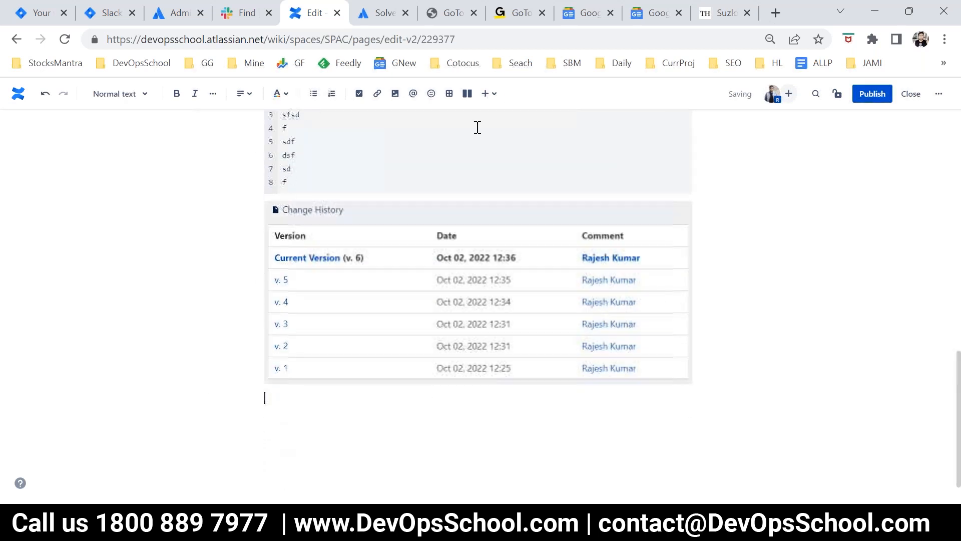
click(488, 94)
scroll(593, 296, down, 5)
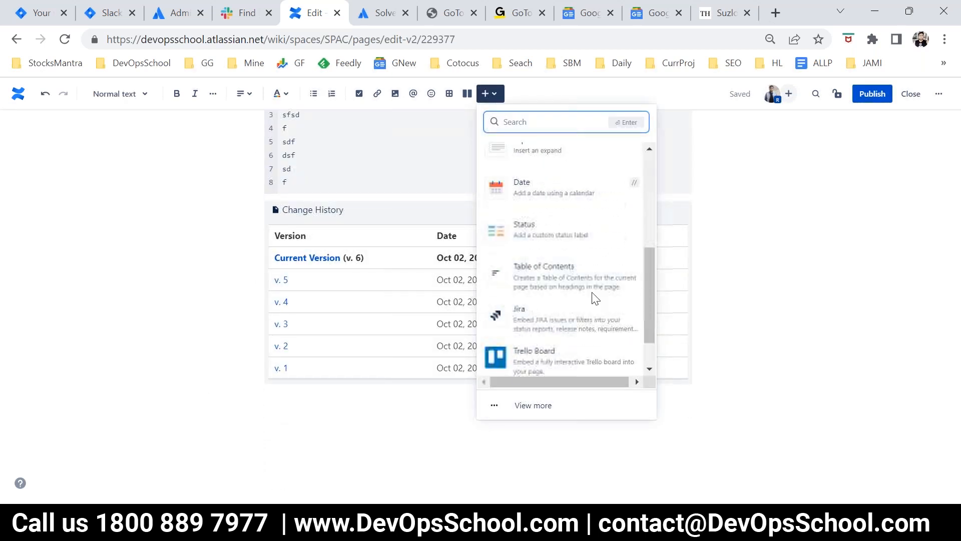
click(533, 405)
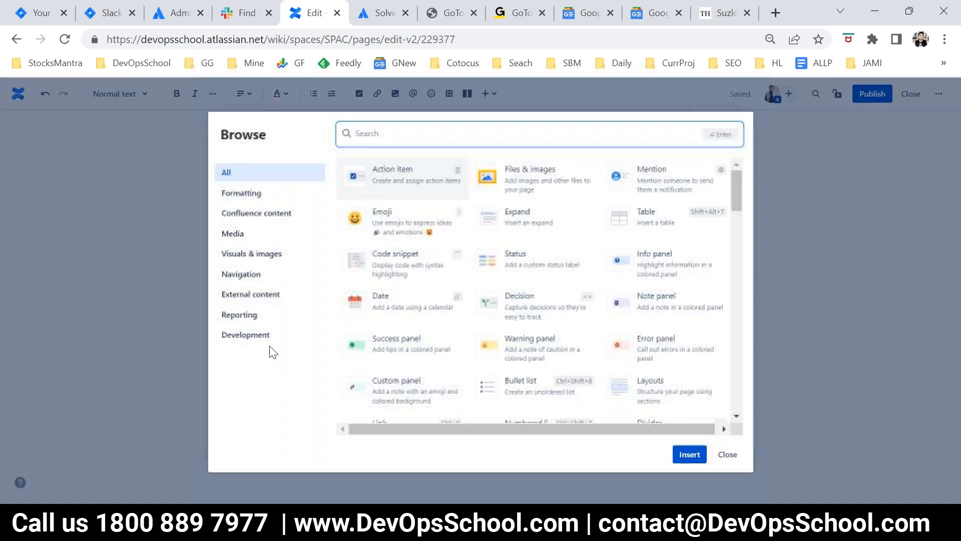
click(233, 259)
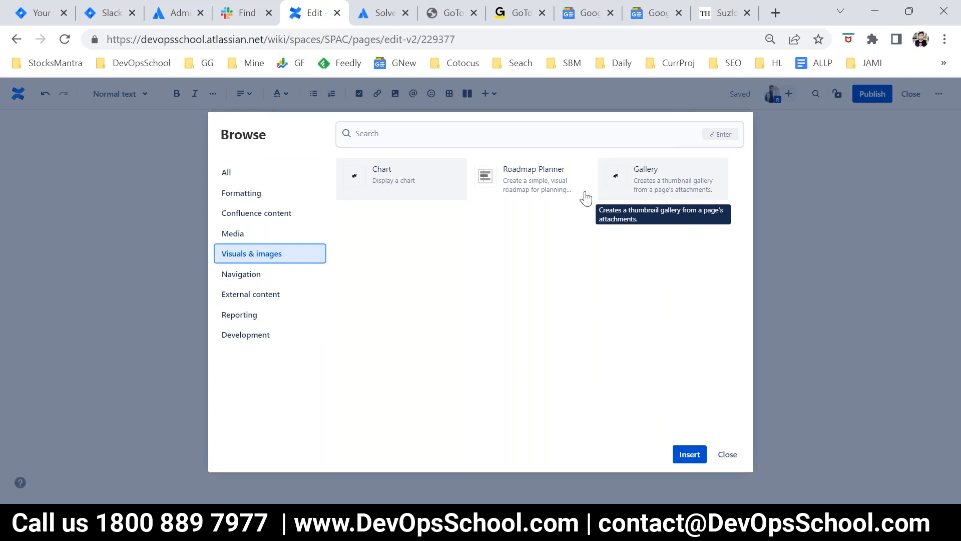
click(232, 235)
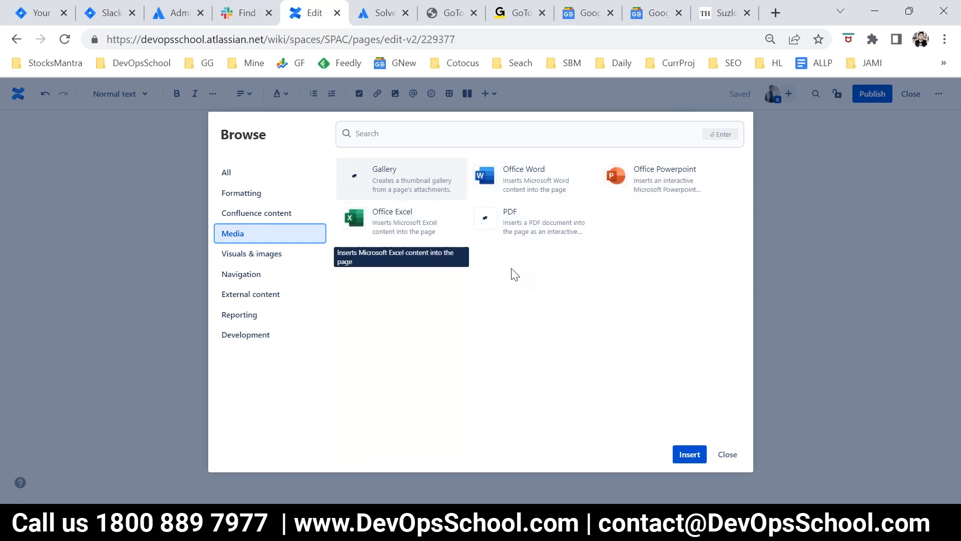
Step: Insert a PDF macro below Change History with the page name PDF and the attached file DevOps Engineer.pdf
click(693, 455)
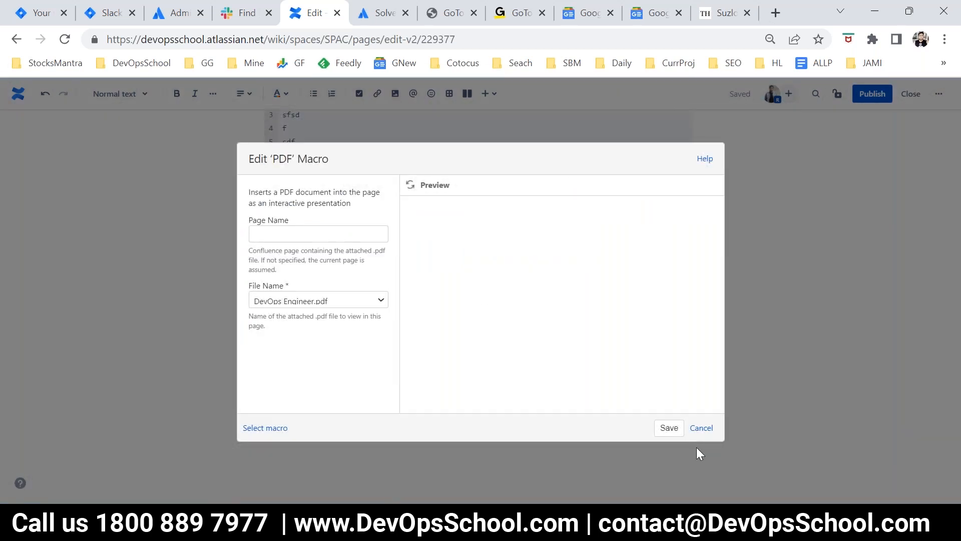
click(277, 234)
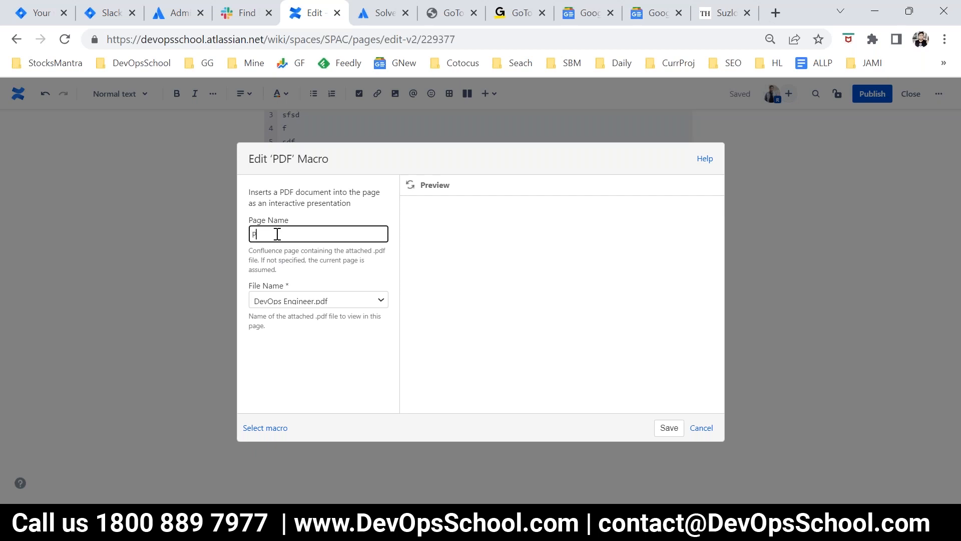
click(332, 302)
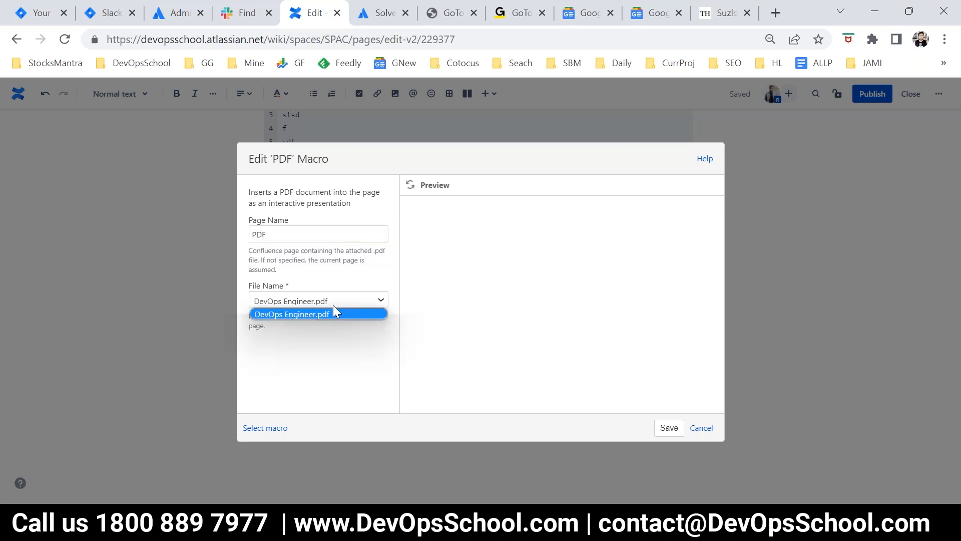
click(322, 334)
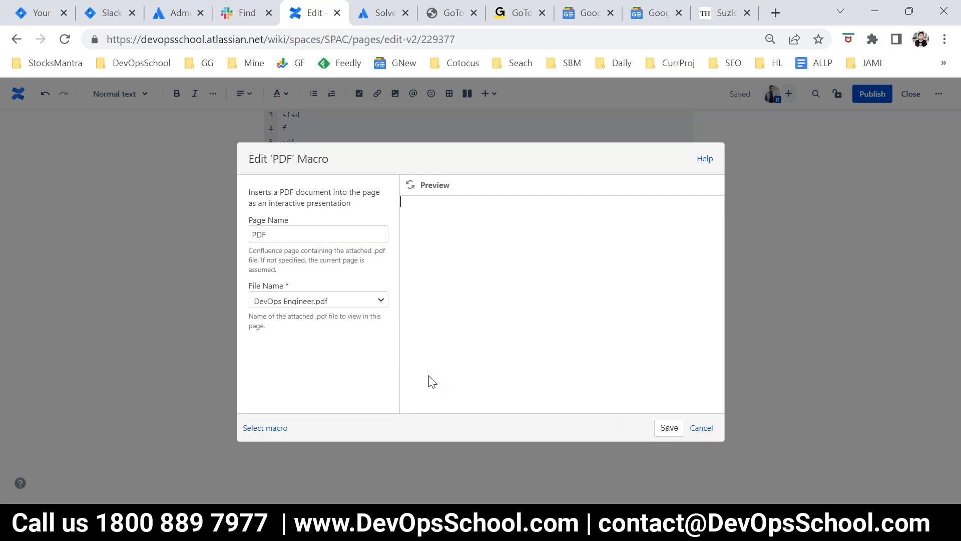
click(669, 428)
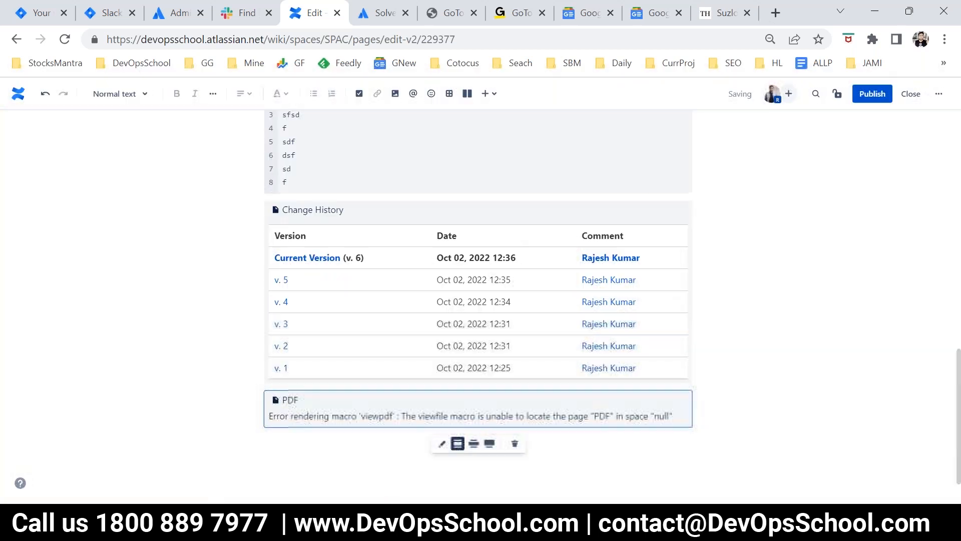
Step: Publish Child1 and read the PDF macro's output below the version table
click(871, 95)
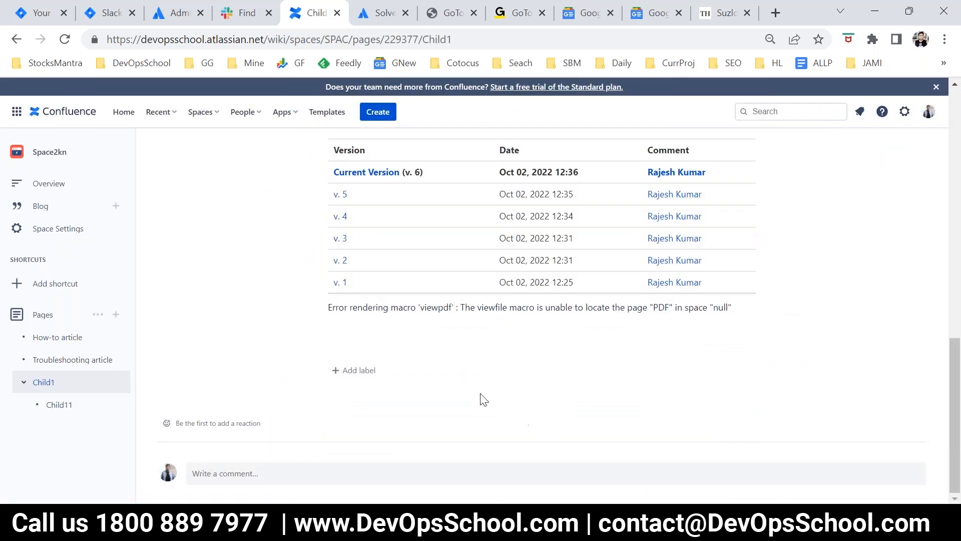
drag(350, 307, 482, 306)
drag(677, 308, 664, 308)
click(617, 345)
scroll(888, 213, up, 15)
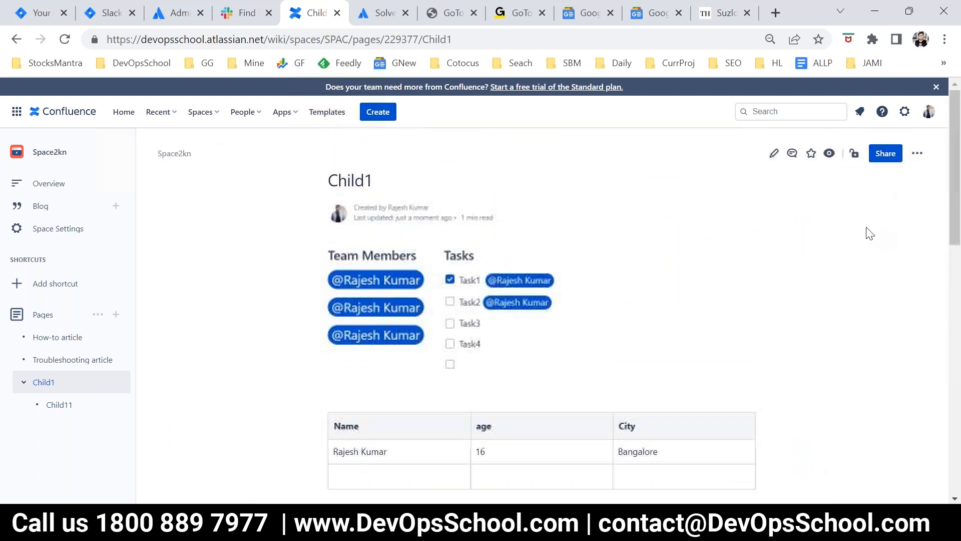
Step: Edit Child1, refresh the PDF macro's preview and check its file choices, and cancel the macro settings without saving
click(775, 154)
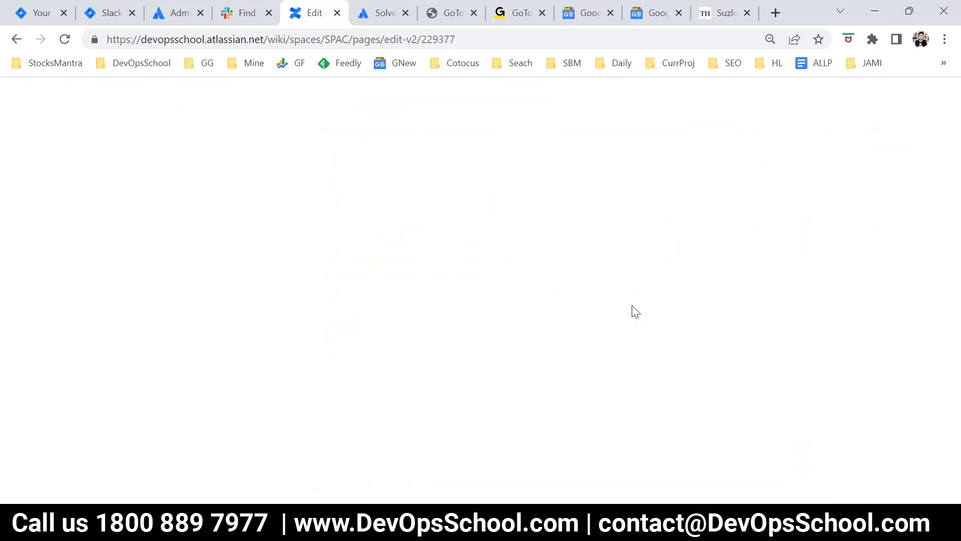
scroll(553, 395, down, 11)
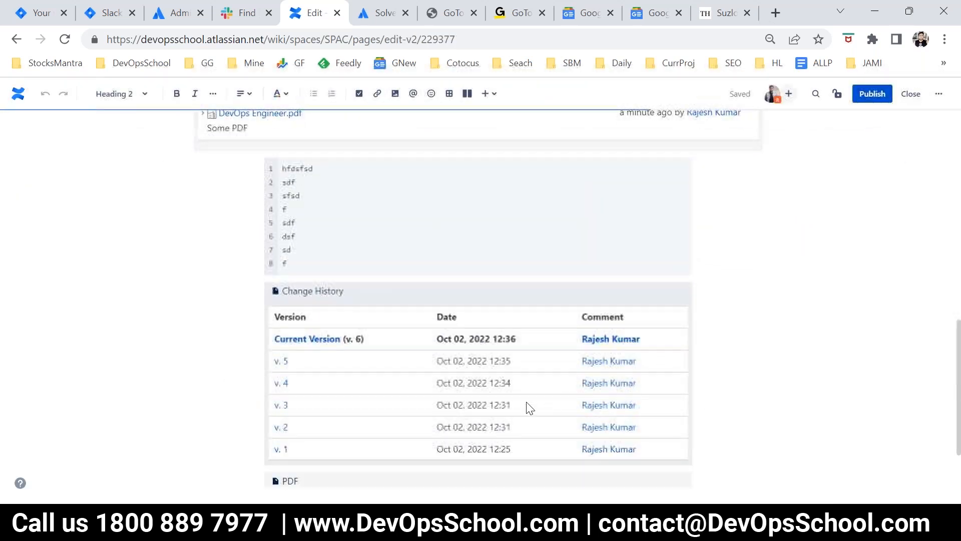
click(383, 409)
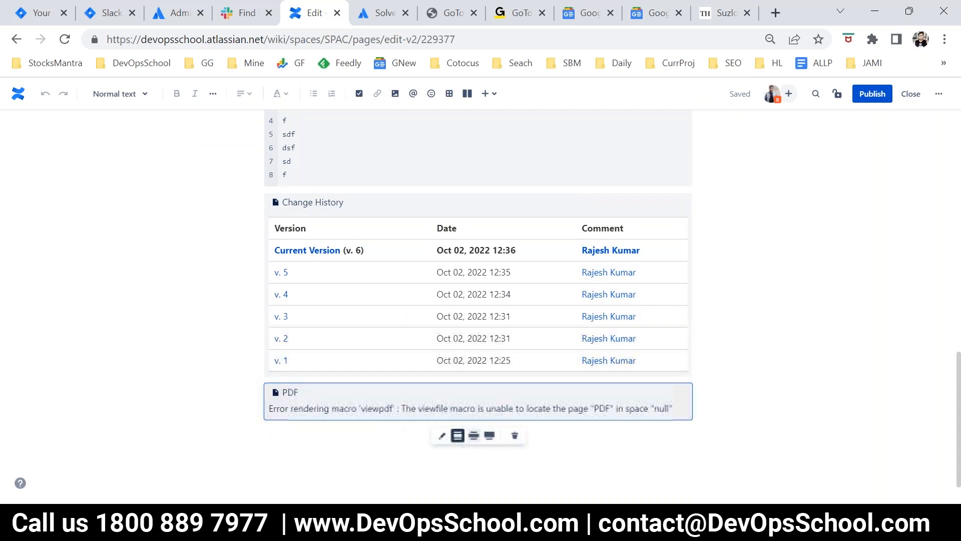
click(443, 436)
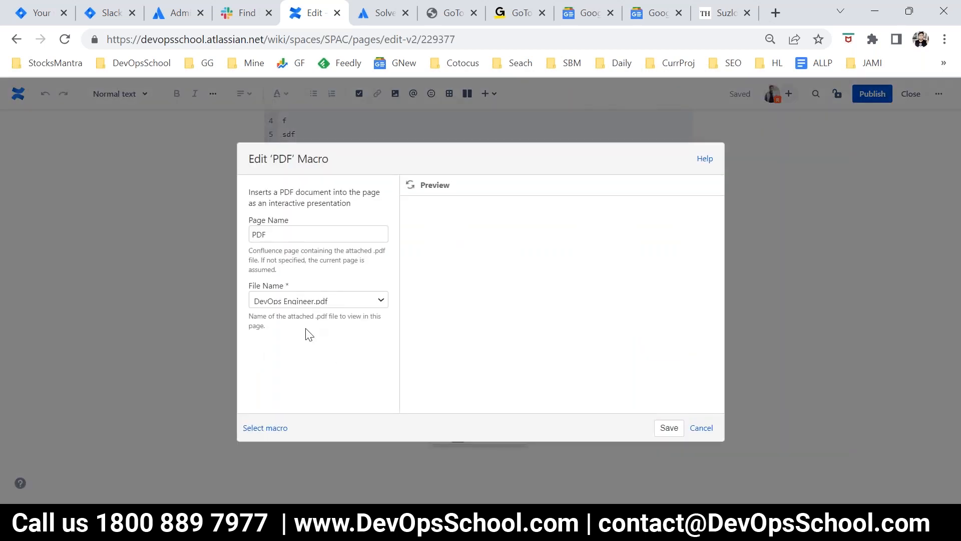
click(411, 186)
drag(462, 213, 517, 229)
click(517, 229)
click(325, 303)
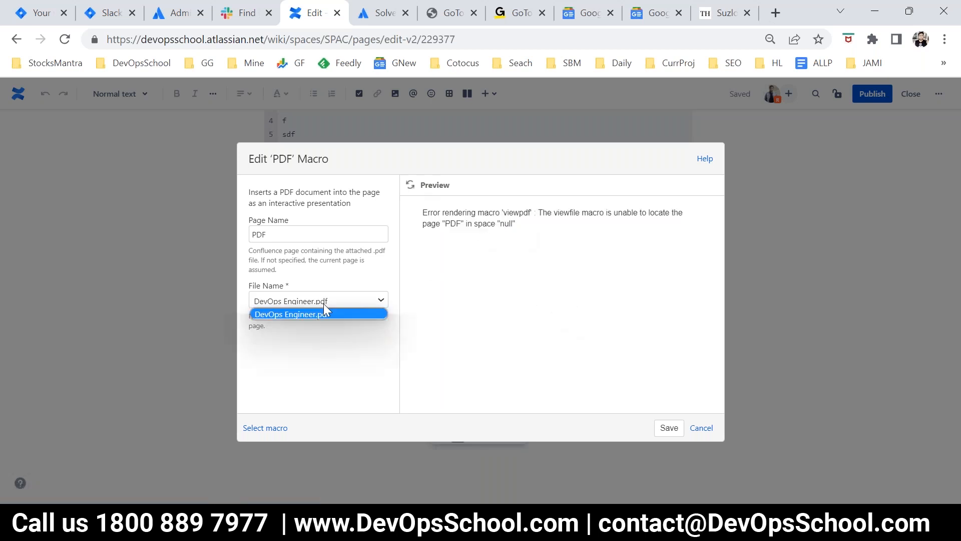
click(326, 313)
click(701, 428)
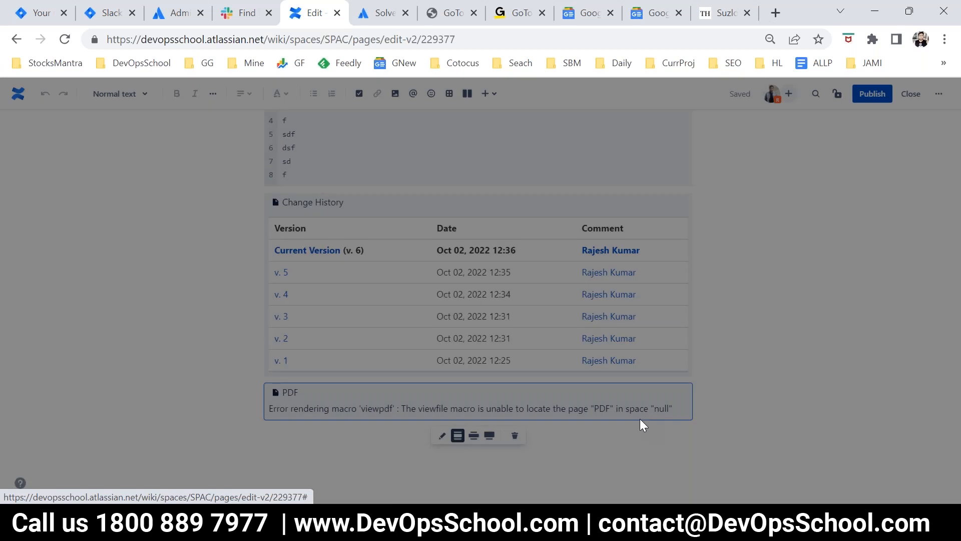
click(457, 443)
Step: Browse the insertable Confluence content and Development elements, and close the list without inserting anything
scroll(683, 281, up, 5)
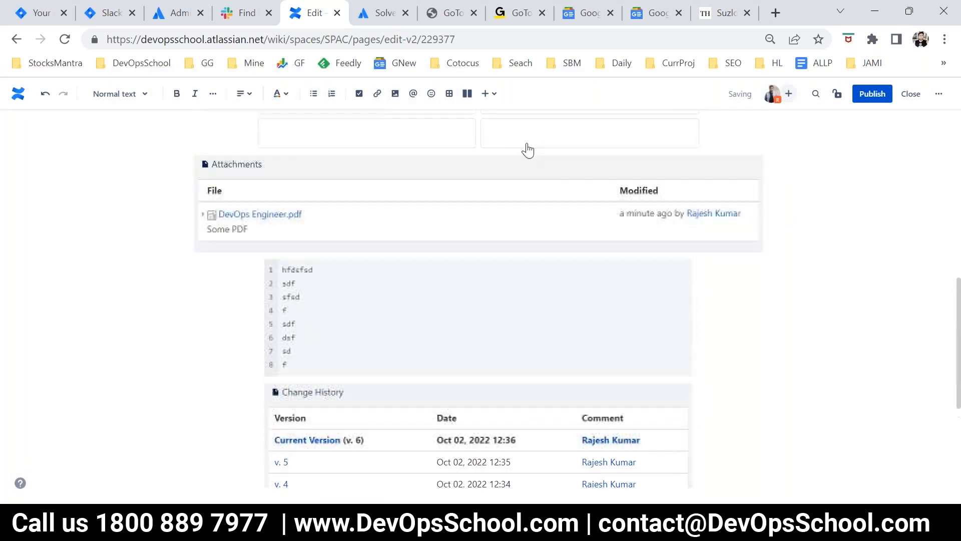
click(495, 100)
scroll(521, 333, down, 5)
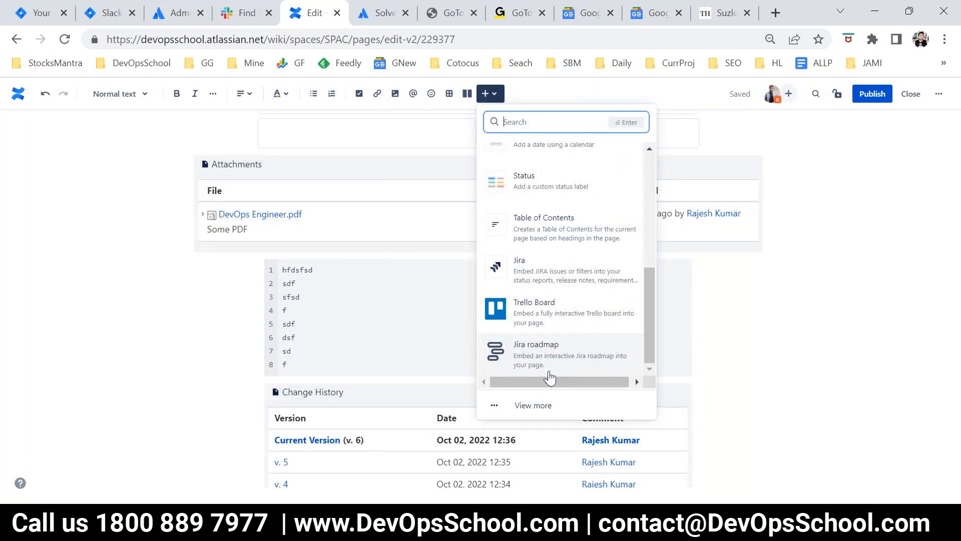
click(547, 402)
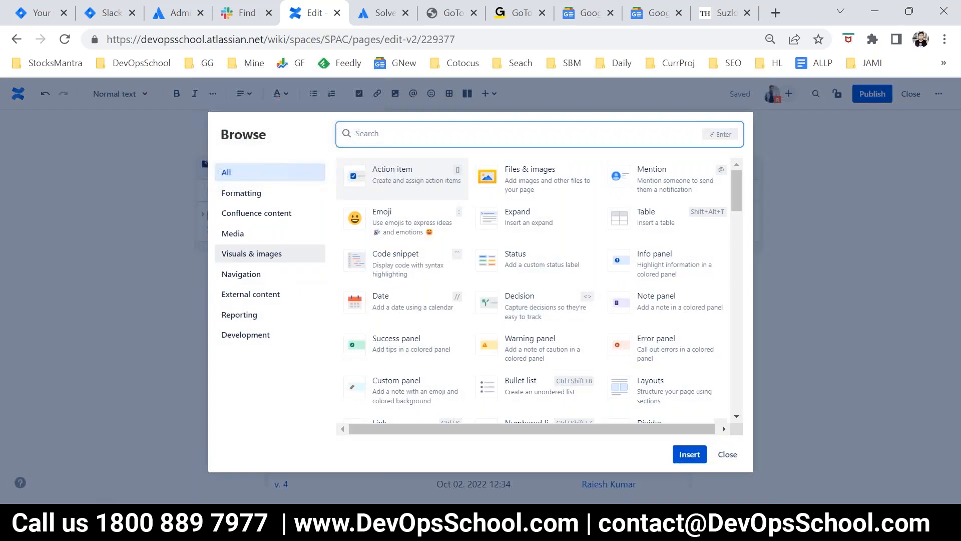
click(236, 220)
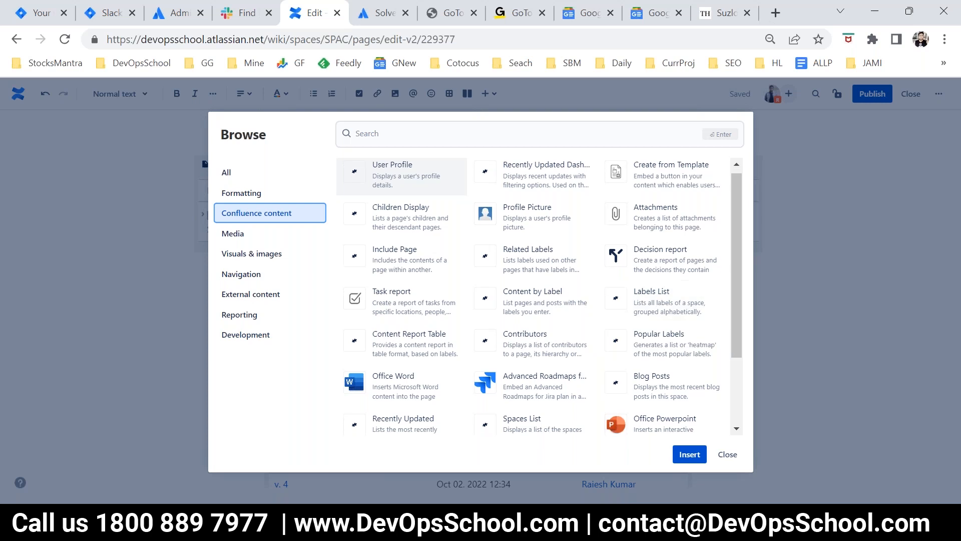
scroll(576, 333, down, 3)
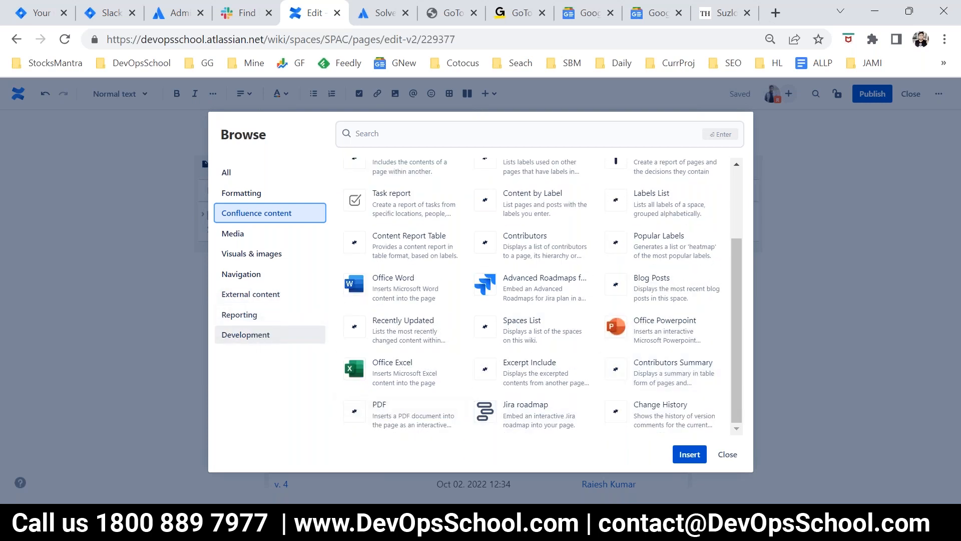
click(255, 335)
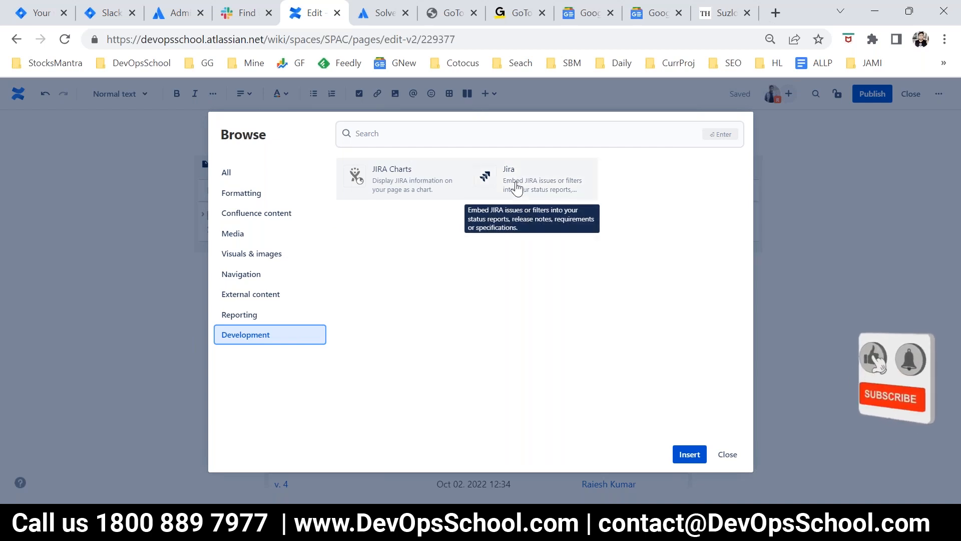
click(727, 454)
Step: Publish Child1 again and review the whole published page, from the team members and tasks to the version table
scroll(543, 281, up, 4)
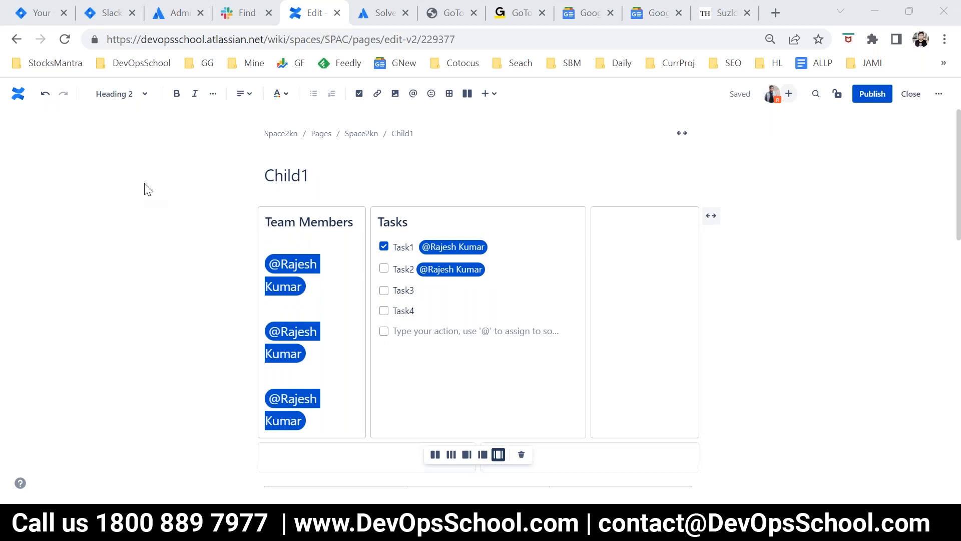
click(874, 105)
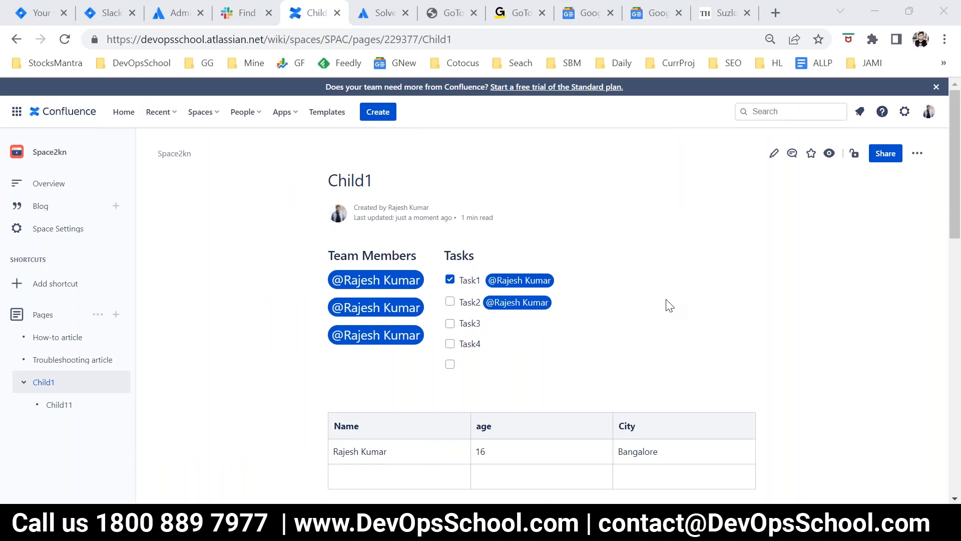
scroll(683, 306, down, 10)
scroll(716, 341, up, 4)
scroll(715, 343, down, 5)
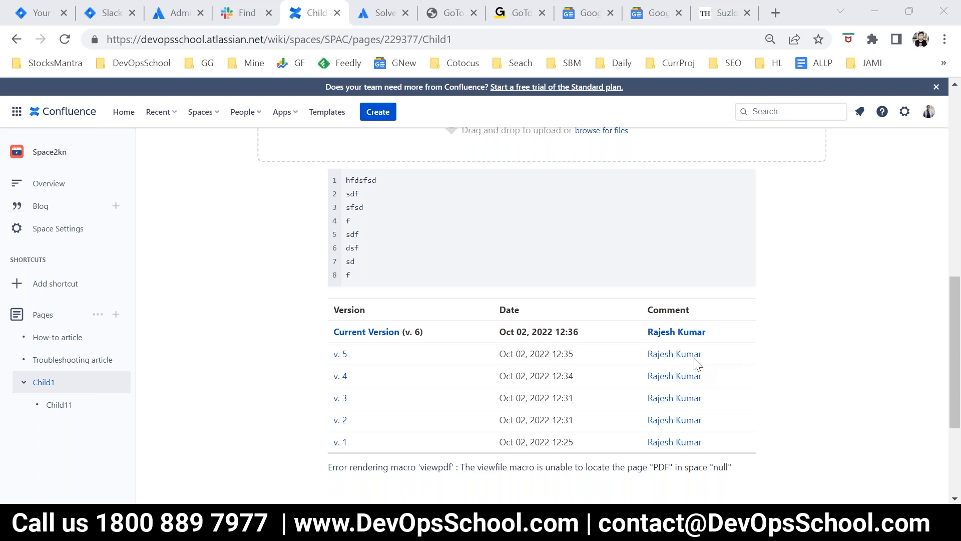
scroll(621, 421, up, 1)
scroll(621, 419, up, 10)
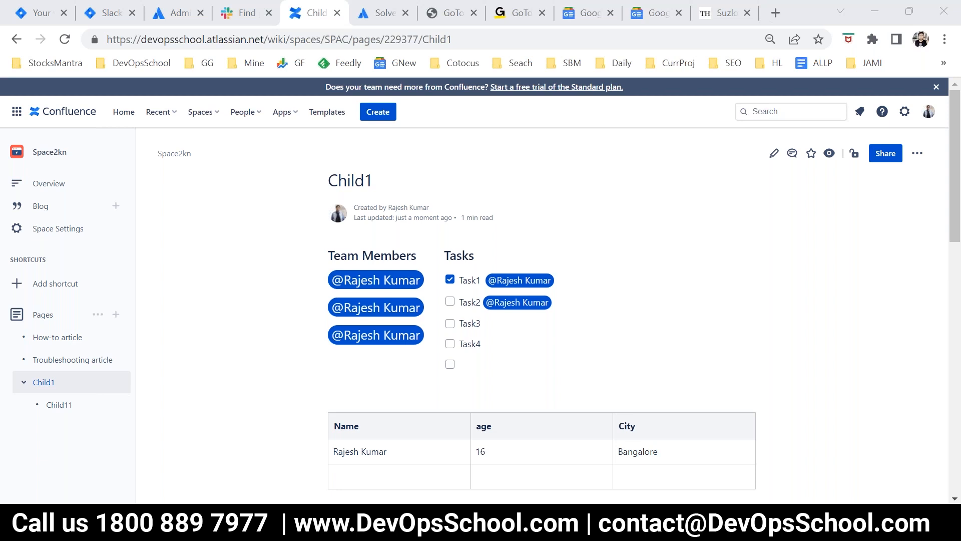
Step: Switch to the raj.txt notes in Notepad and review the SDLC toolchain, highlighting the PLAN, JIRA and CONF entries
click(472, 525)
scroll(175, 263, up, 8)
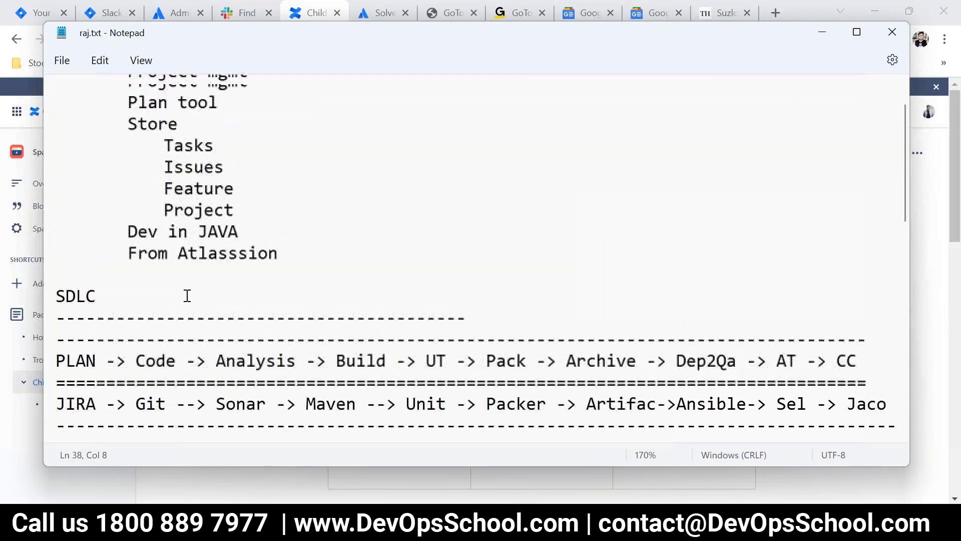
scroll(540, 330, down, 2)
click(902, 303)
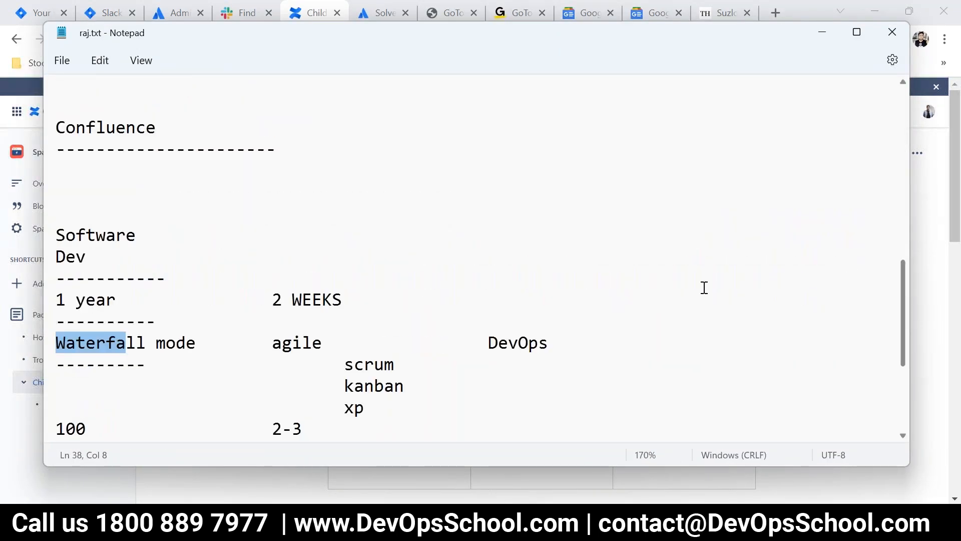
scroll(676, 299, down, 3)
scroll(669, 296, up, 5)
scroll(669, 289, up, 3)
drag(889, 268, 61, 203)
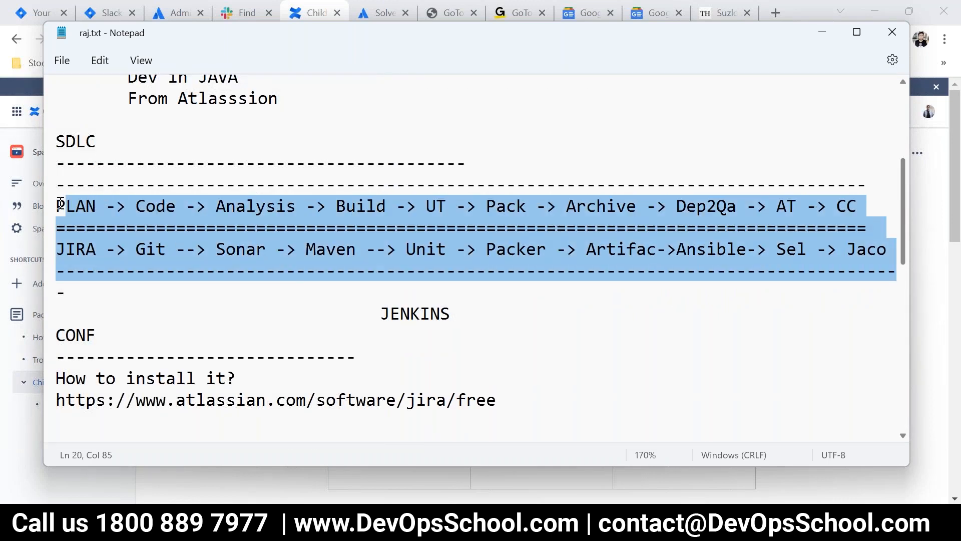
double_click(76, 206)
double_click(83, 250)
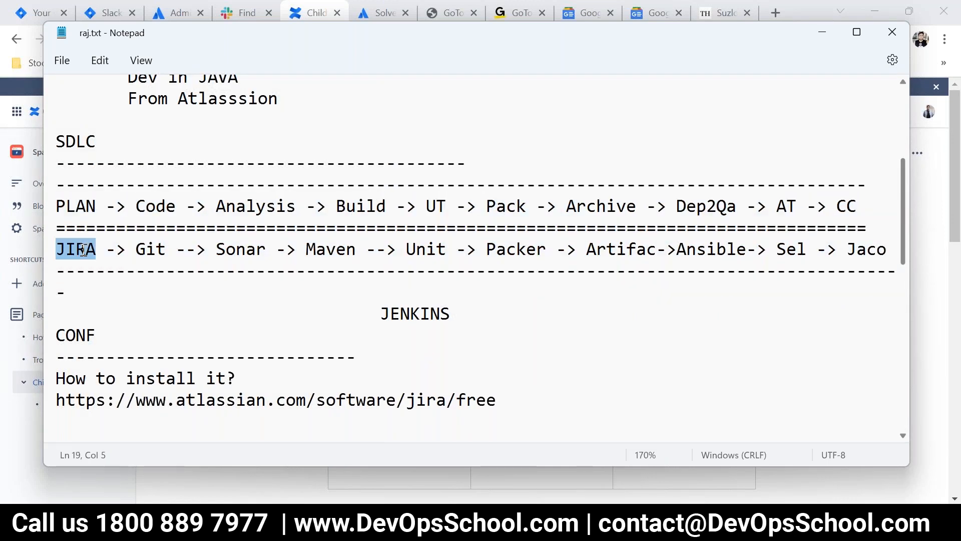
double_click(90, 336)
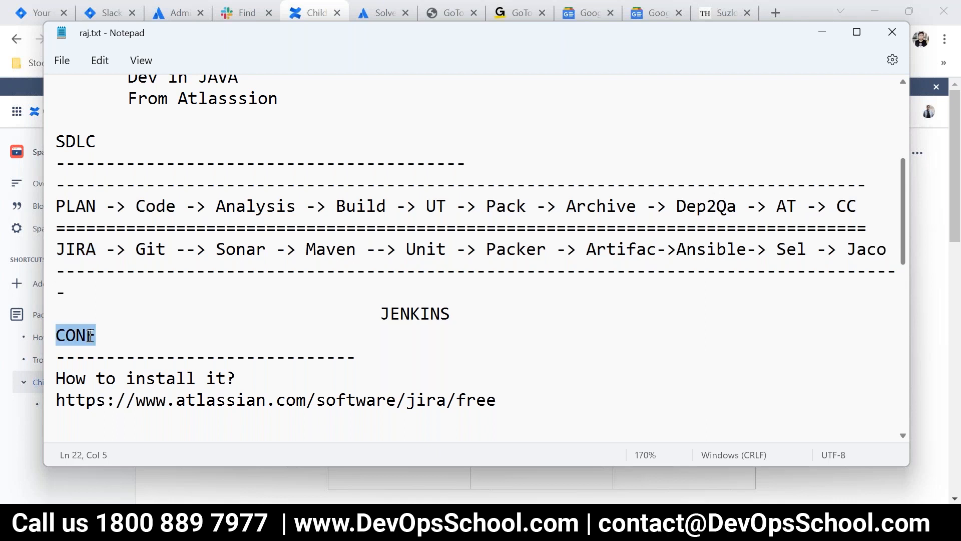
Step: Highlight the PLAN, JIRA and CONF entries in the SDLC notes, checking the Child1 page in Confluence in between
double_click(83, 205)
double_click(79, 249)
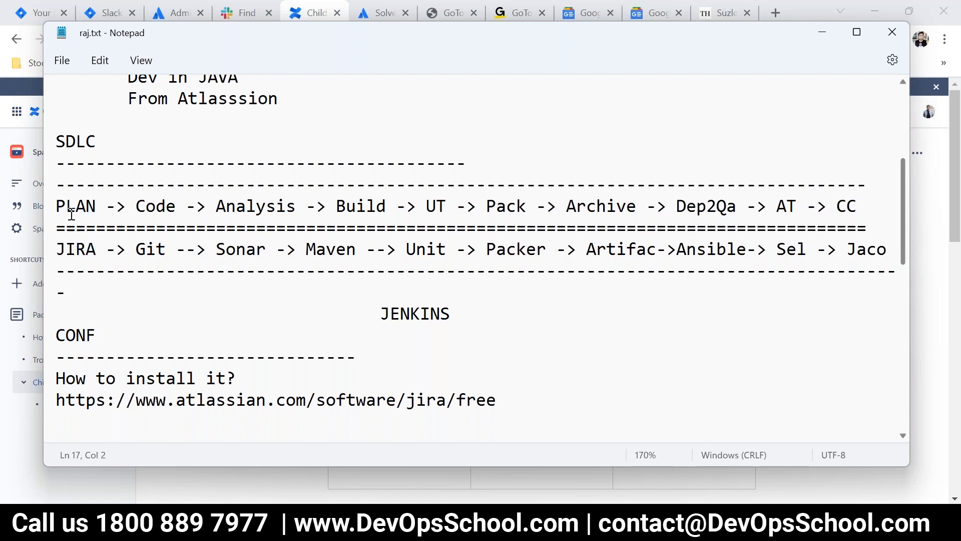
double_click(72, 207)
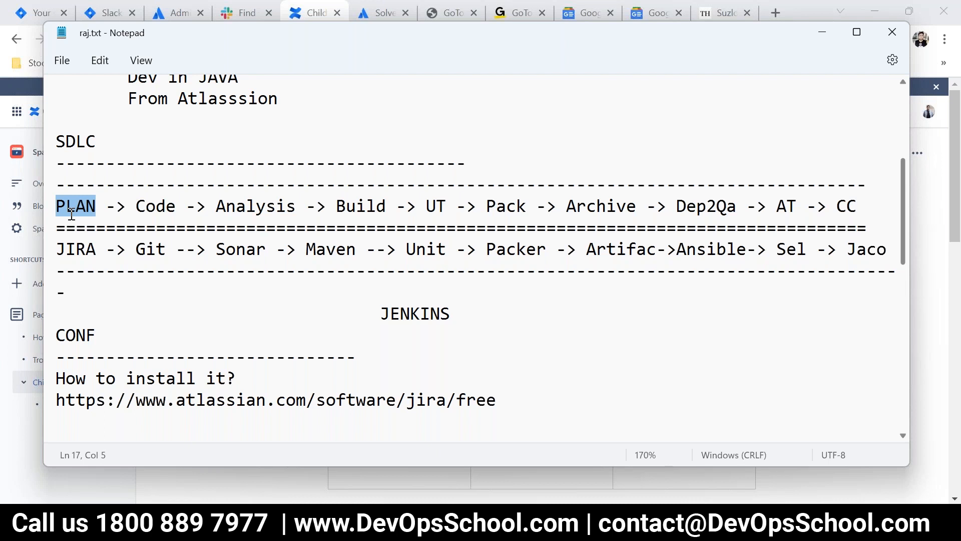
double_click(80, 208)
double_click(73, 253)
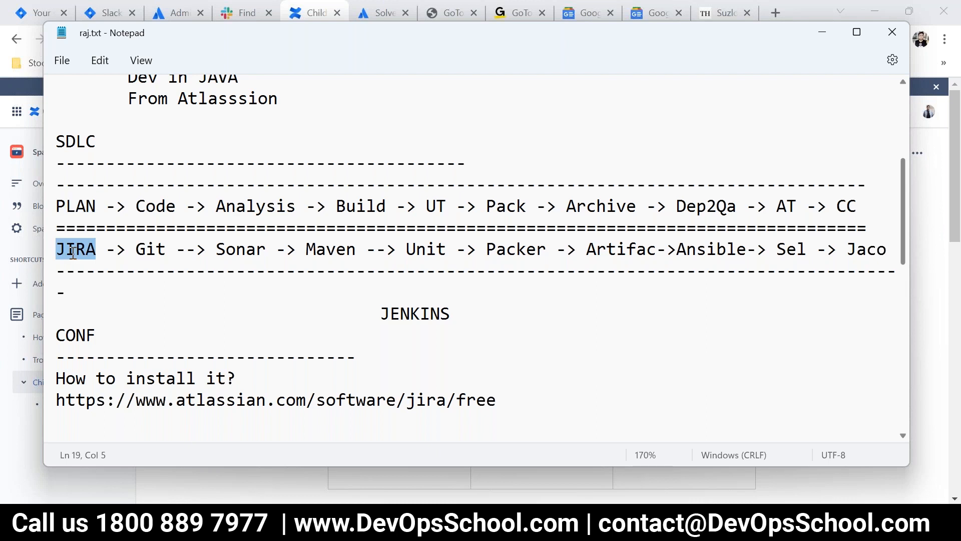
key(alt+Tab)
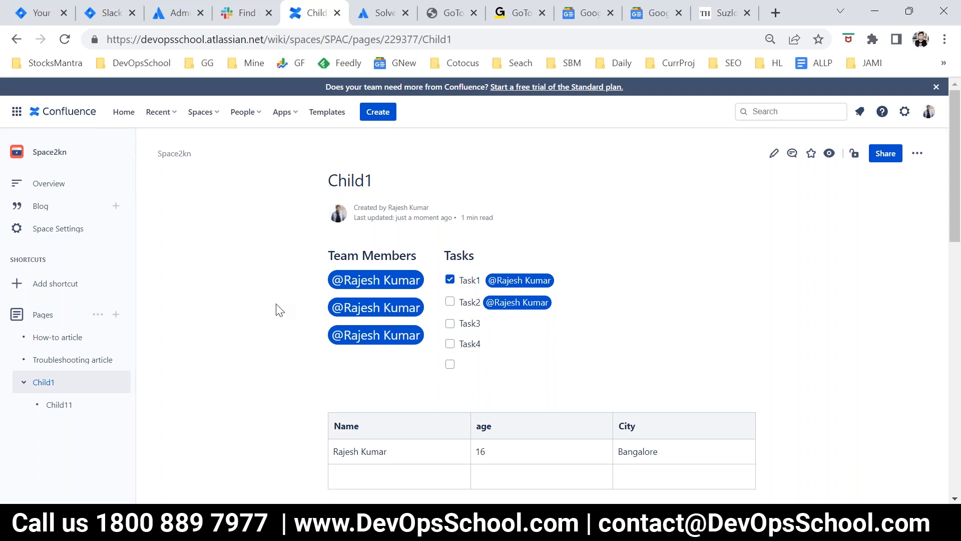
key(alt+Tab)
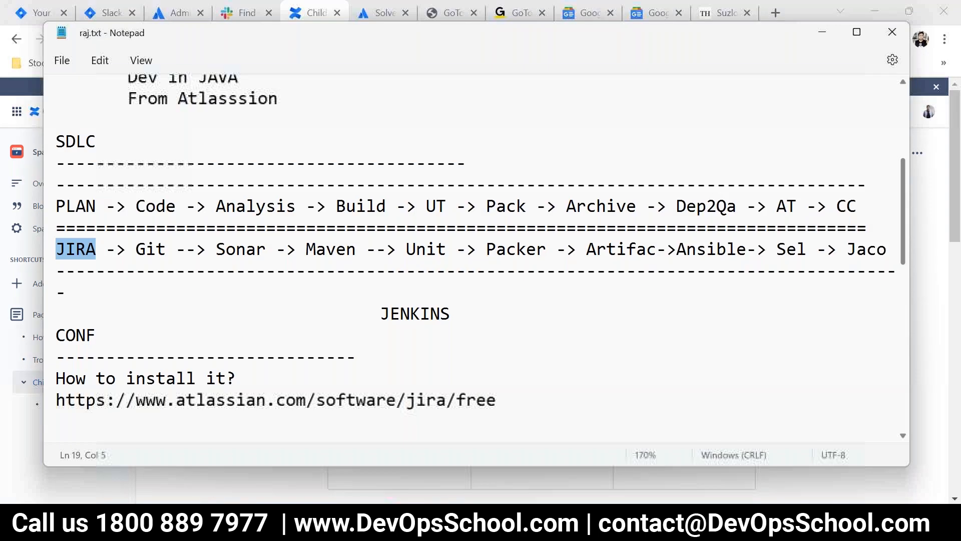
click(93, 326)
drag(93, 325, 51, 328)
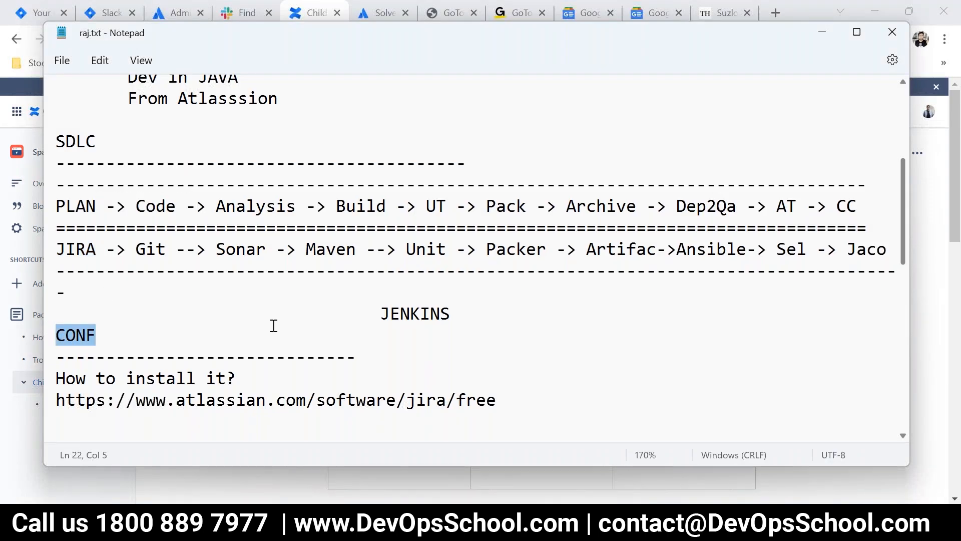
Step: Switch to Confluence and review the Child1 page down to the name, age and city table and the attached files
key(alt+Tab)
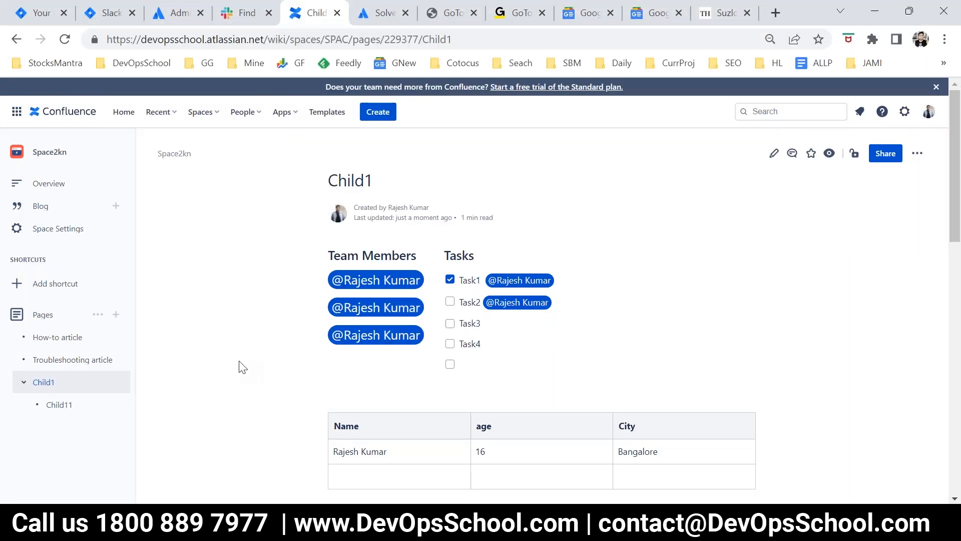
scroll(100, 359, down, 4)
click(97, 363)
click(97, 361)
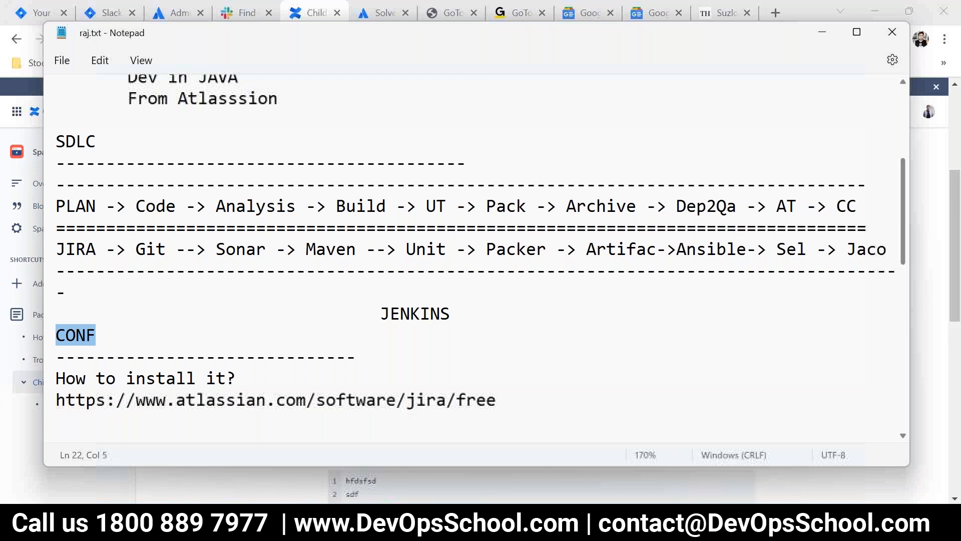
key(alt+Tab)
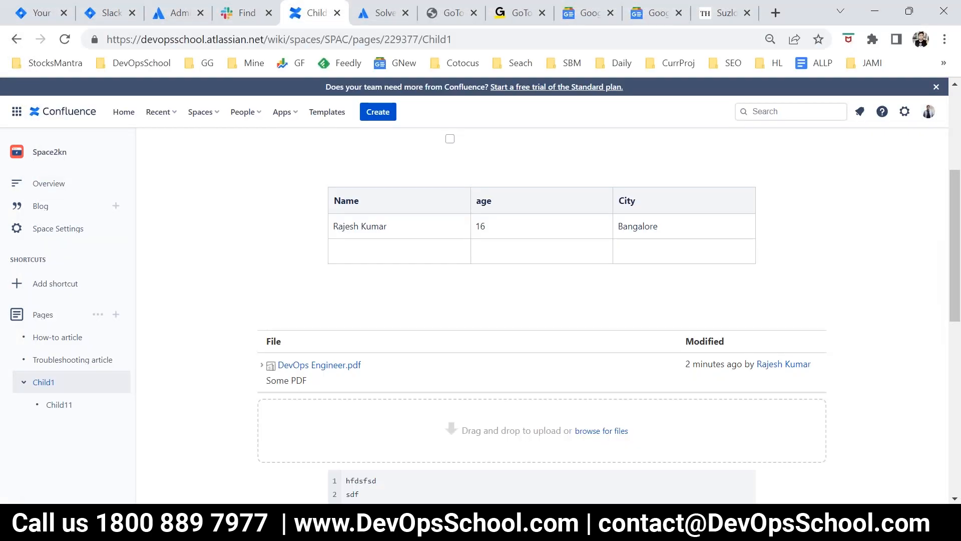
Step: Return to the raj.txt notes in Notepad and highlight the JIRA entry and the CONF entry in turn
key(alt+Tab)
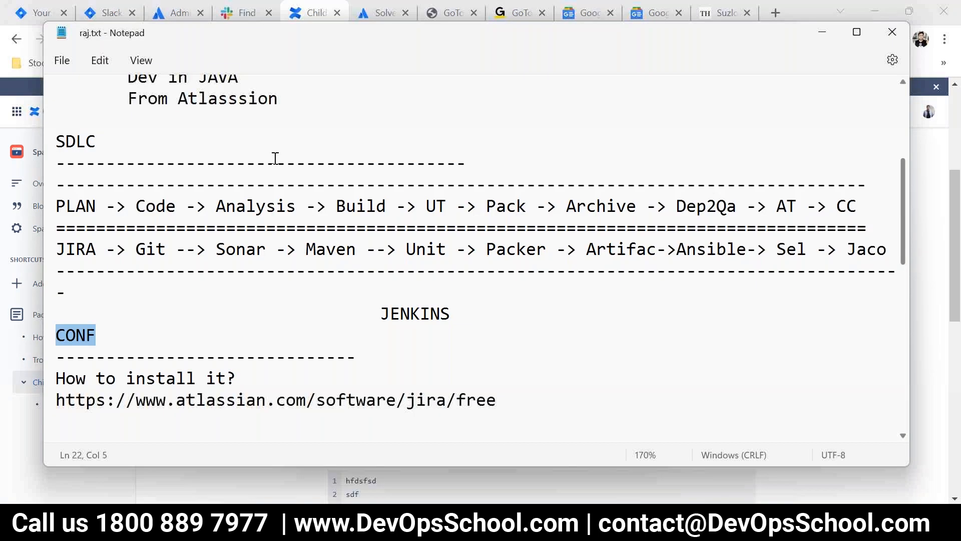
click(93, 255)
double_click(50, 248)
click(97, 271)
double_click(47, 253)
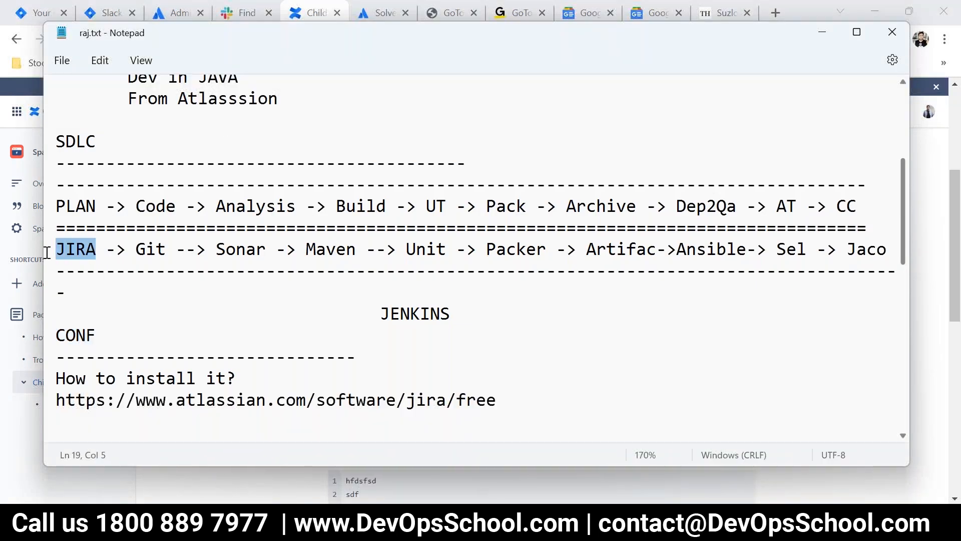
click(128, 264)
drag(91, 239, 31, 230)
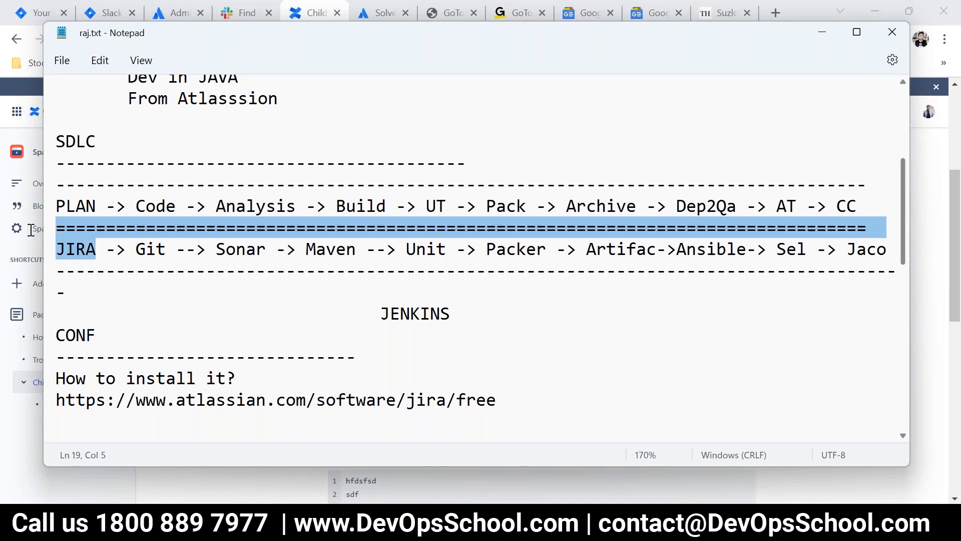
drag(95, 339, 31, 315)
click(289, 336)
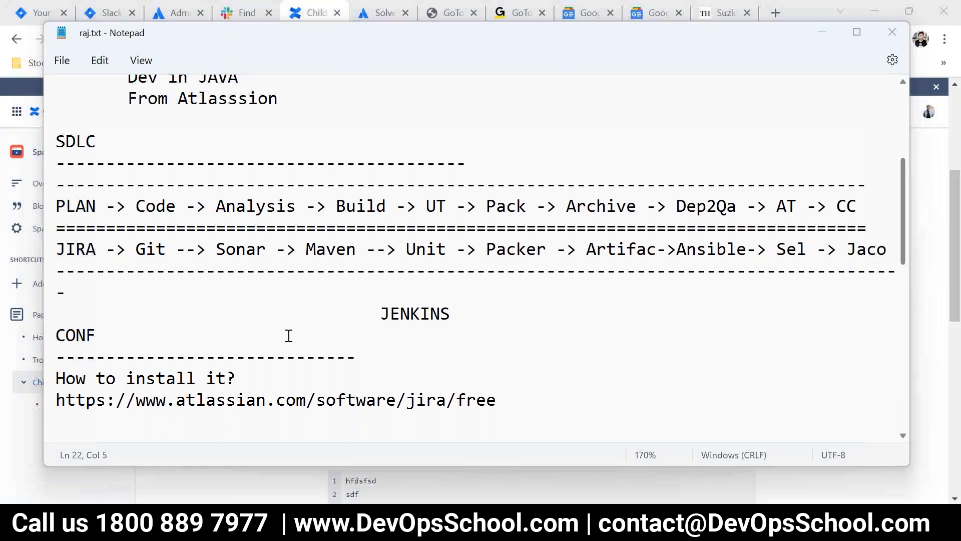
Step: Switch back to Confluence, preview Child1's summary card from the page tree, and dismiss it
key(alt+Tab)
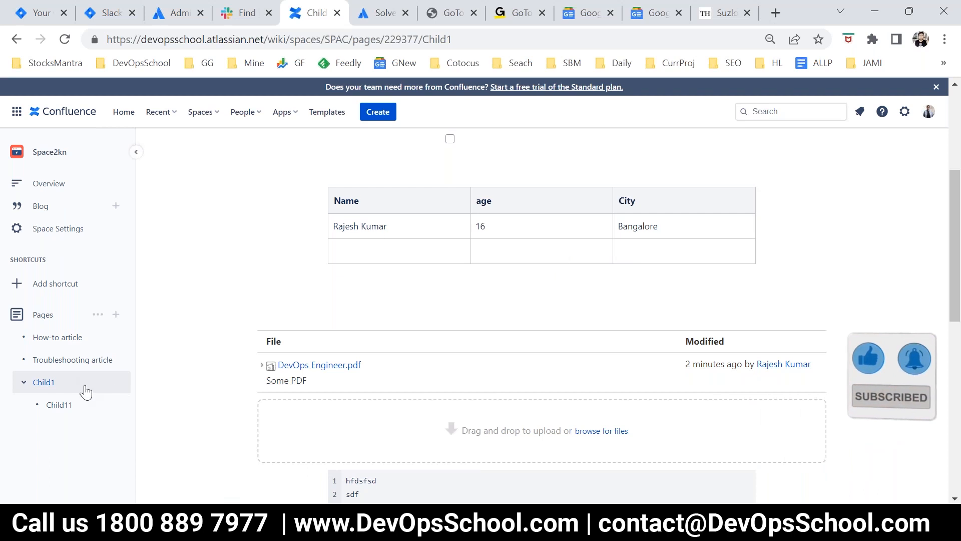
mouse_move(54, 388)
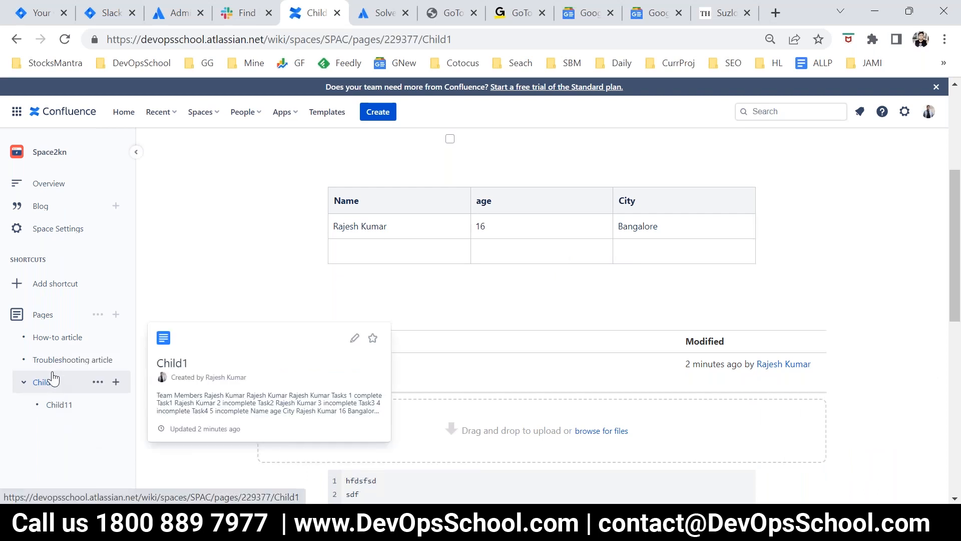
click(434, 294)
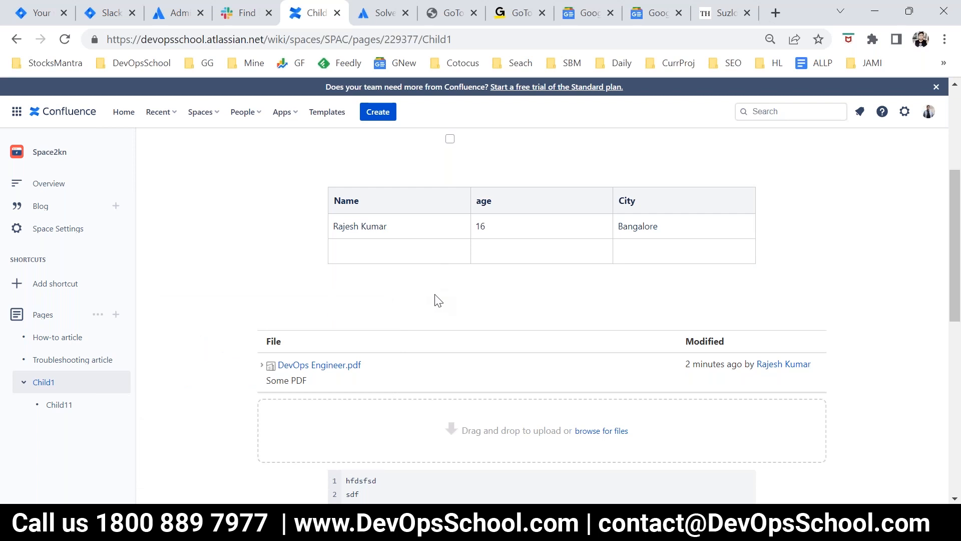